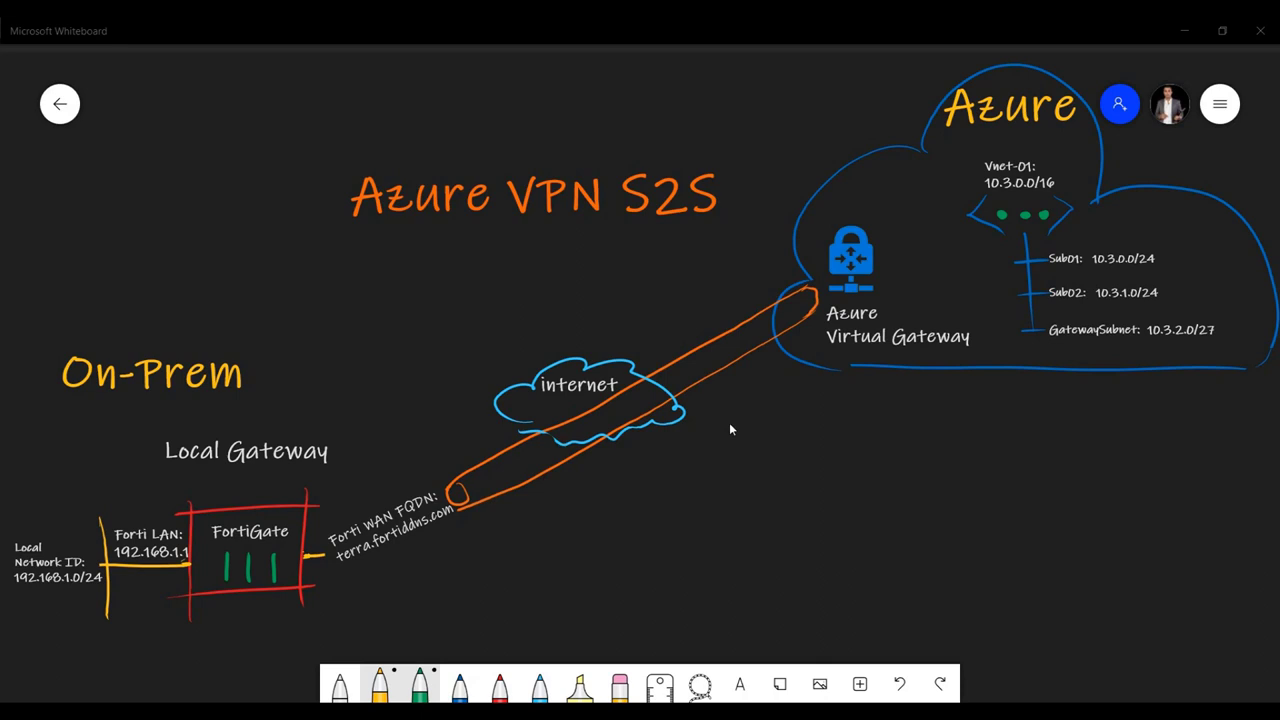
- Draw a green line from the Azure gateway and a circled 2 arrow to Local Gateway
{"action": "mouse_move", "coordinate": [899, 362]}
{"action": "left_mouse_down"}
{"action": "mouse_move", "coordinate": [888, 421]}
{"action": "mouse_move", "coordinate": [868, 428]}
{"action": "mouse_move", "coordinate": [880, 413]}
{"action": "left_mouse_up"}
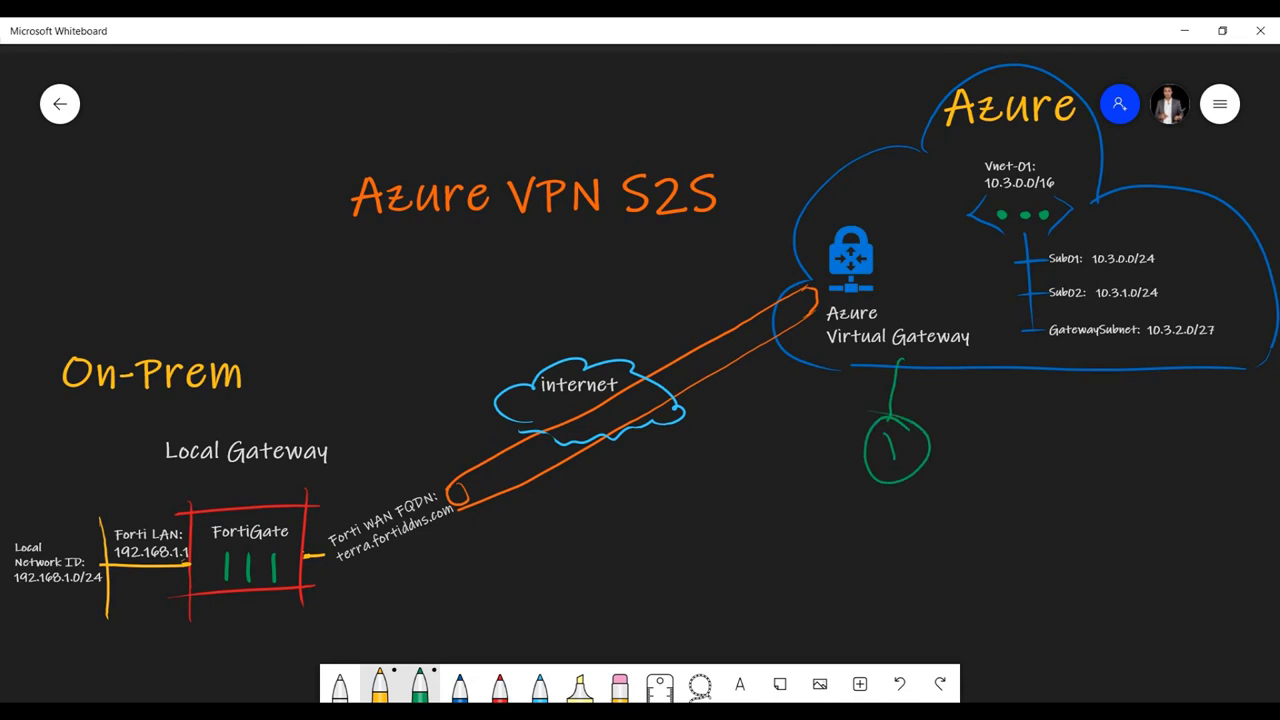
{"action": "mouse_move", "coordinate": [355, 350]}
{"action": "left_mouse_down"}
{"action": "mouse_move", "coordinate": [282, 424]}
{"action": "mouse_move", "coordinate": [304, 416]}
{"action": "left_mouse_up"}
{"action": "left_click_drag", "start_coordinate": [376, 326], "coordinate": [398, 352]}
{"action": "mouse_move", "coordinate": [414, 296]}
{"action": "left_mouse_down"}
{"action": "mouse_move", "coordinate": [390, 366]}
{"action": "mouse_move", "coordinate": [408, 292]}
{"action": "left_mouse_up"}
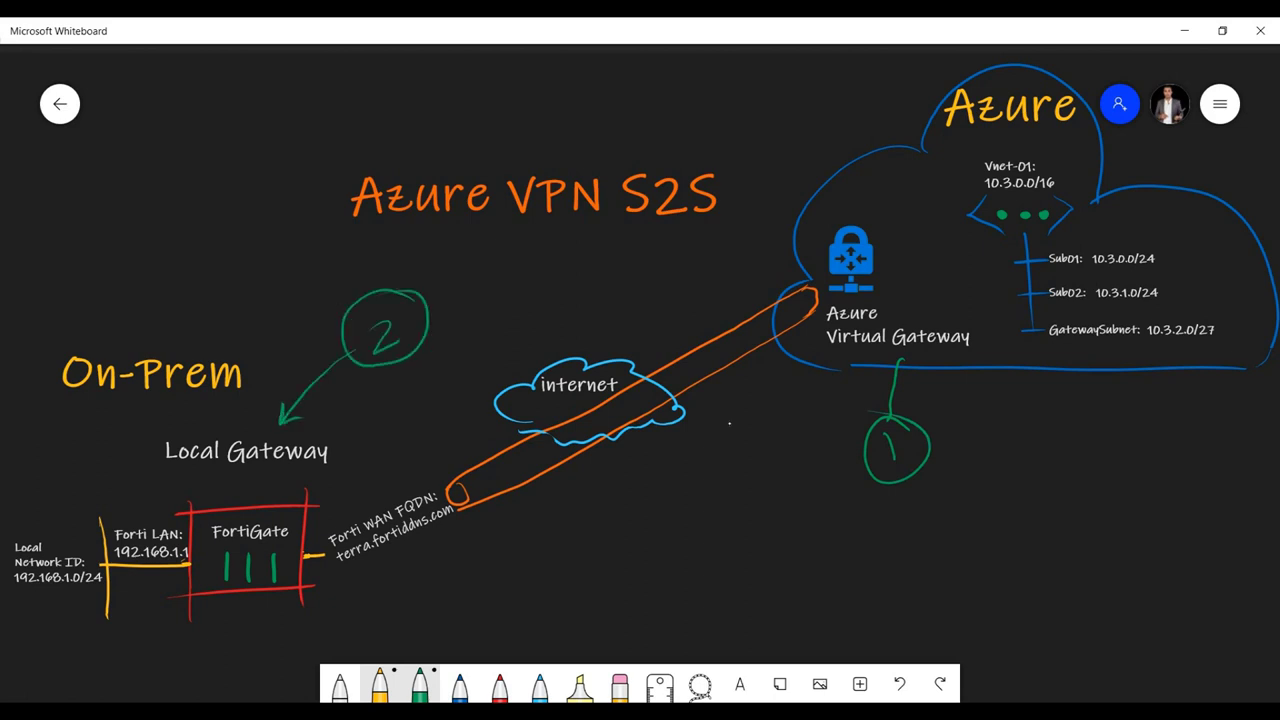
- Add a green arrow to FortiGate and a circled 3 under the internet cloud, then return to Azure
{"action": "left_click_drag", "start_coordinate": [261, 608], "coordinate": [258, 662]}
{"action": "left_click_drag", "start_coordinate": [641, 444], "coordinate": [628, 582]}
{"action": "mouse_move", "coordinate": [652, 524]}
{"action": "left_mouse_down"}
{"action": "mouse_move", "coordinate": [608, 556]}
{"action": "mouse_move", "coordinate": [664, 530]}
{"action": "left_mouse_up"}
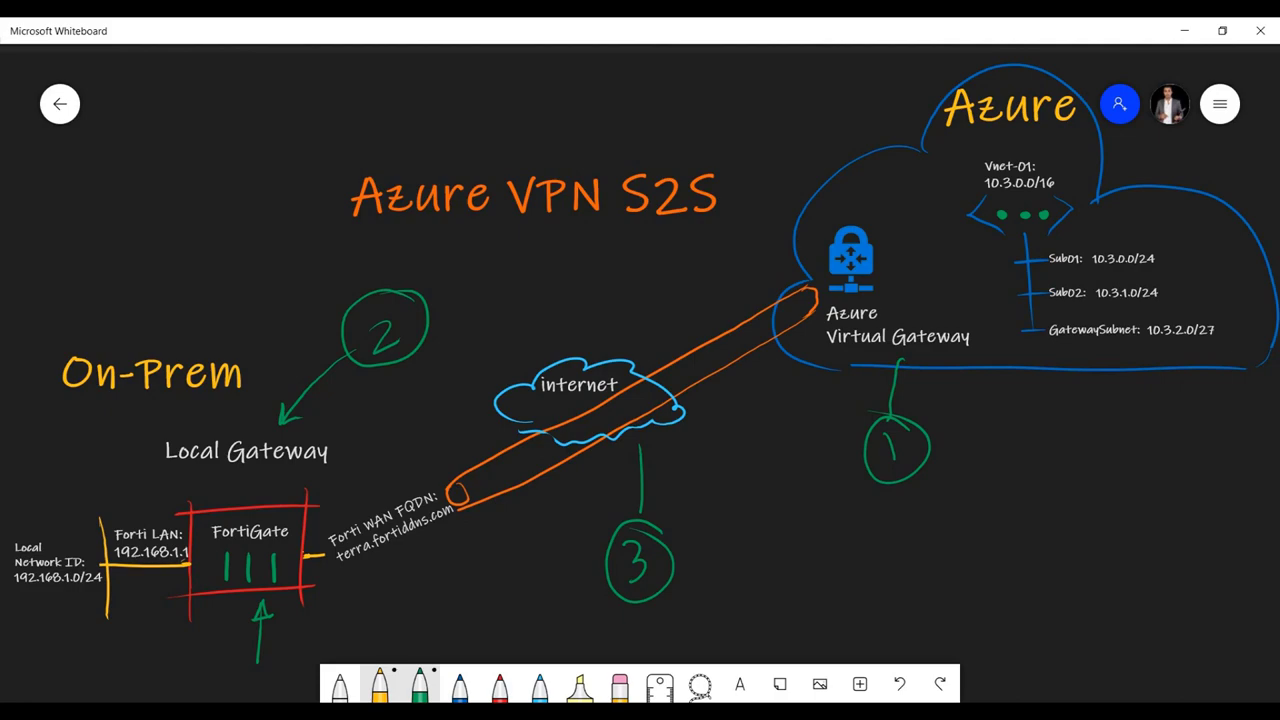
{"action": "key", "text": "alt+Tab"}
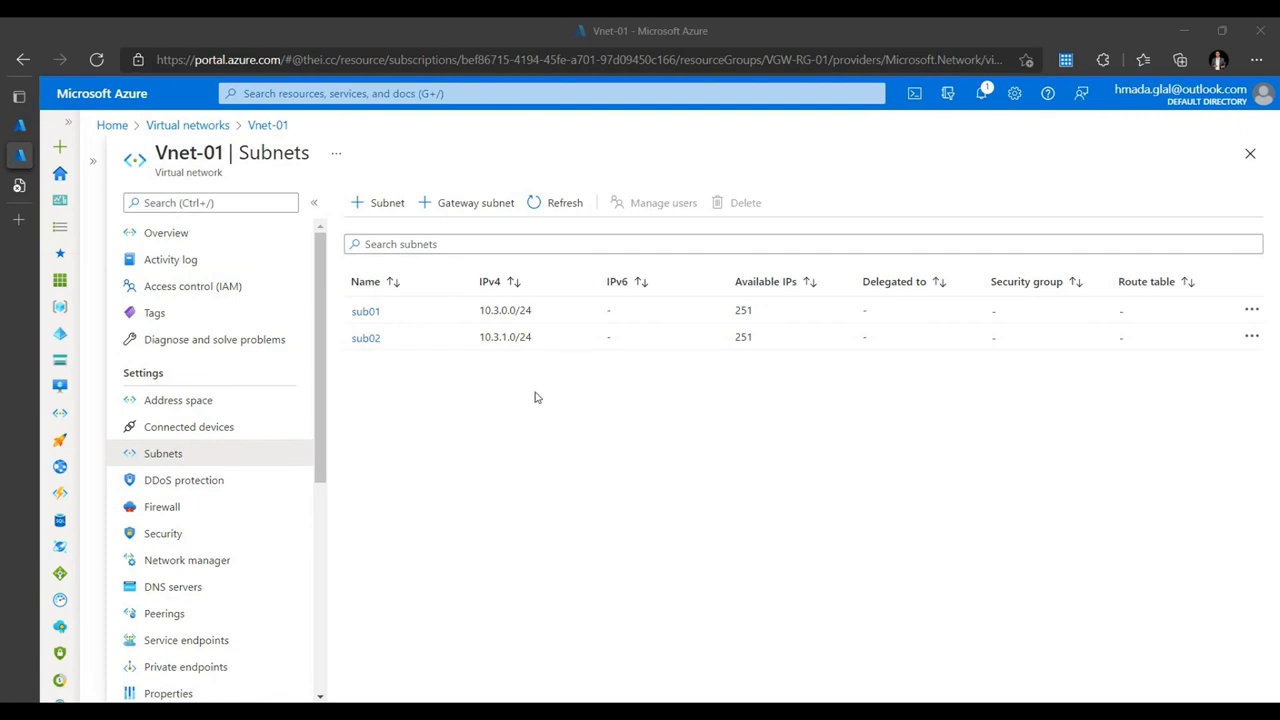
- Cancel adding a gateway subnet to Vnet-01 and find Virtual network gateways via portal search
{"action": "left_click", "coordinate": [458, 206]}
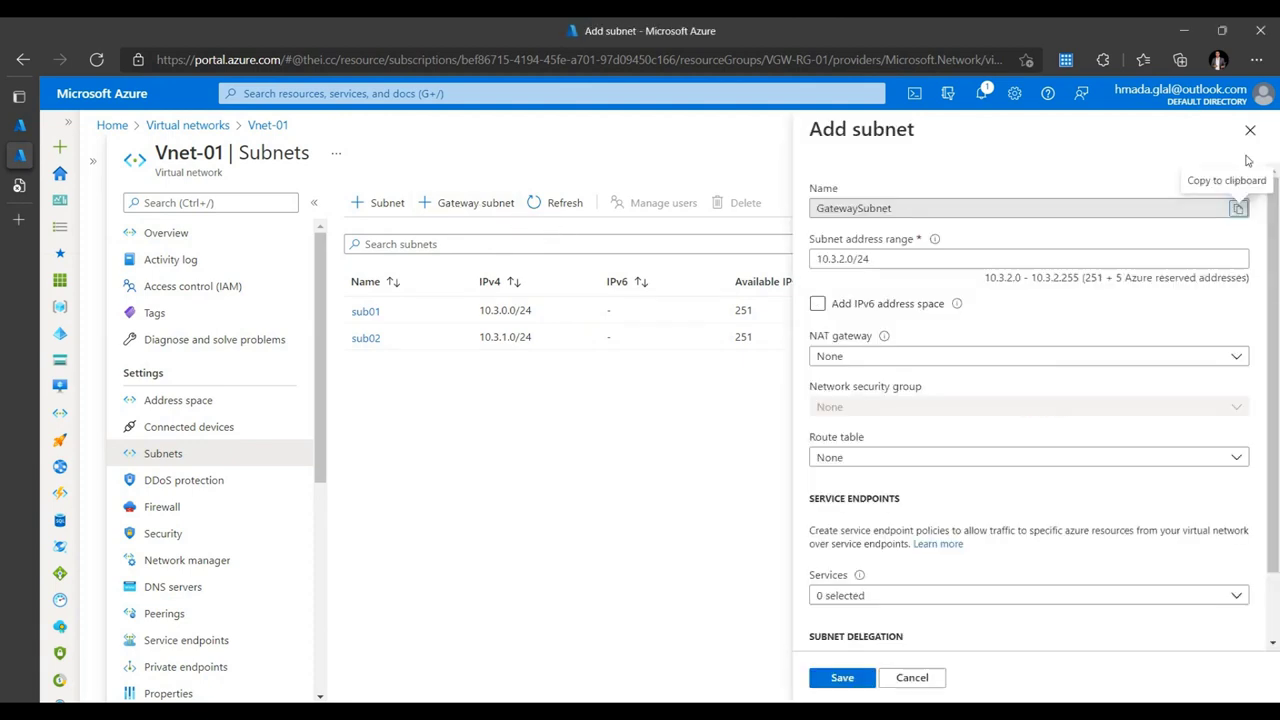
{"action": "left_click", "coordinate": [1249, 132]}
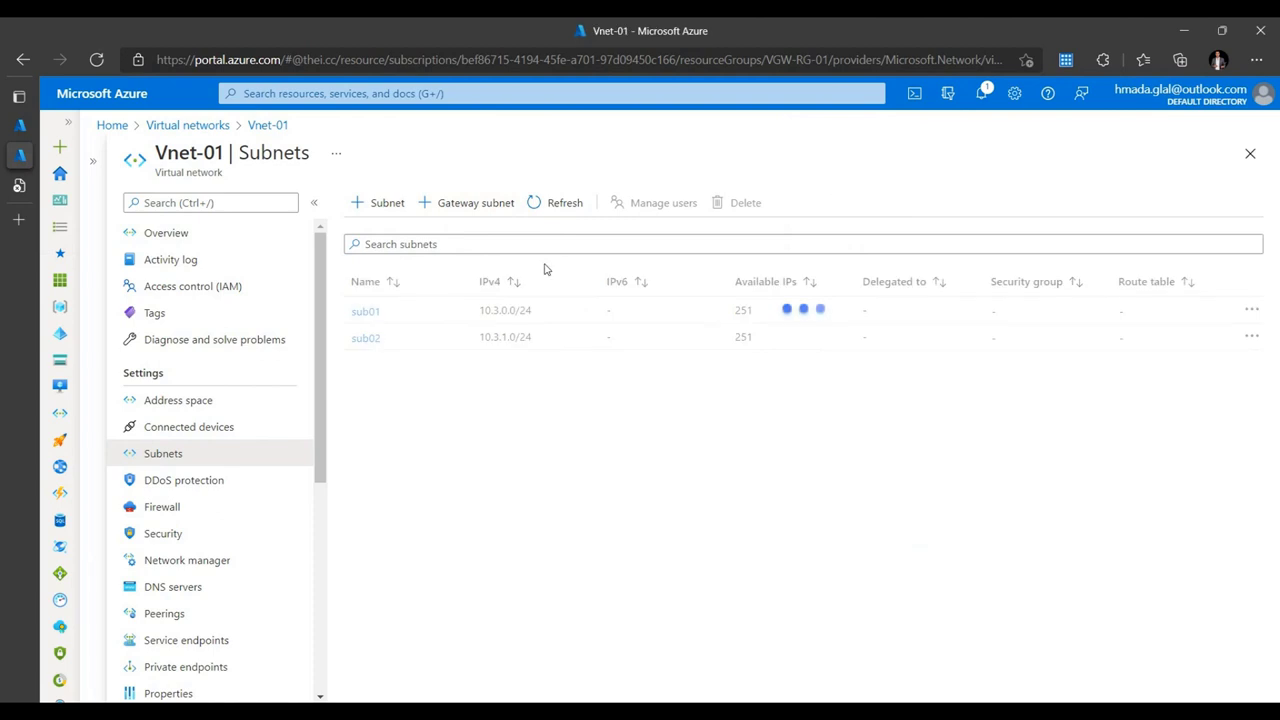
{"action": "left_click", "coordinate": [404, 95]}
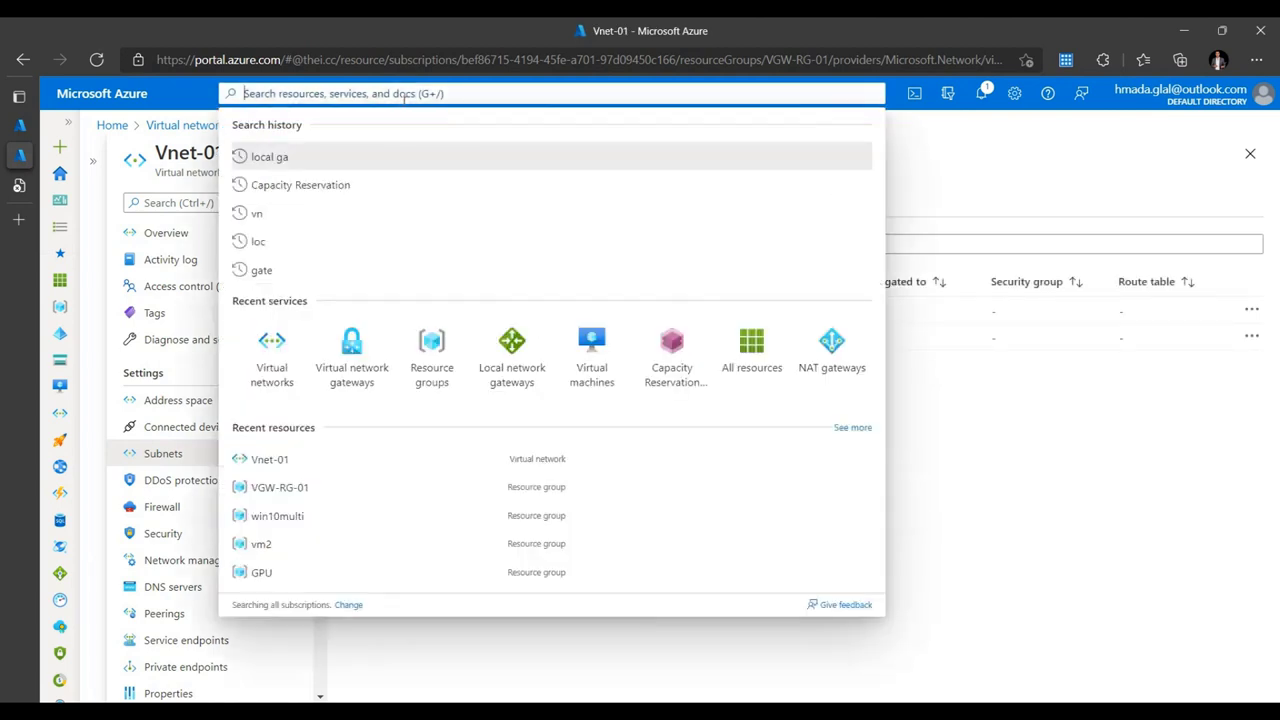
{"action": "left_click", "coordinate": [350, 358]}
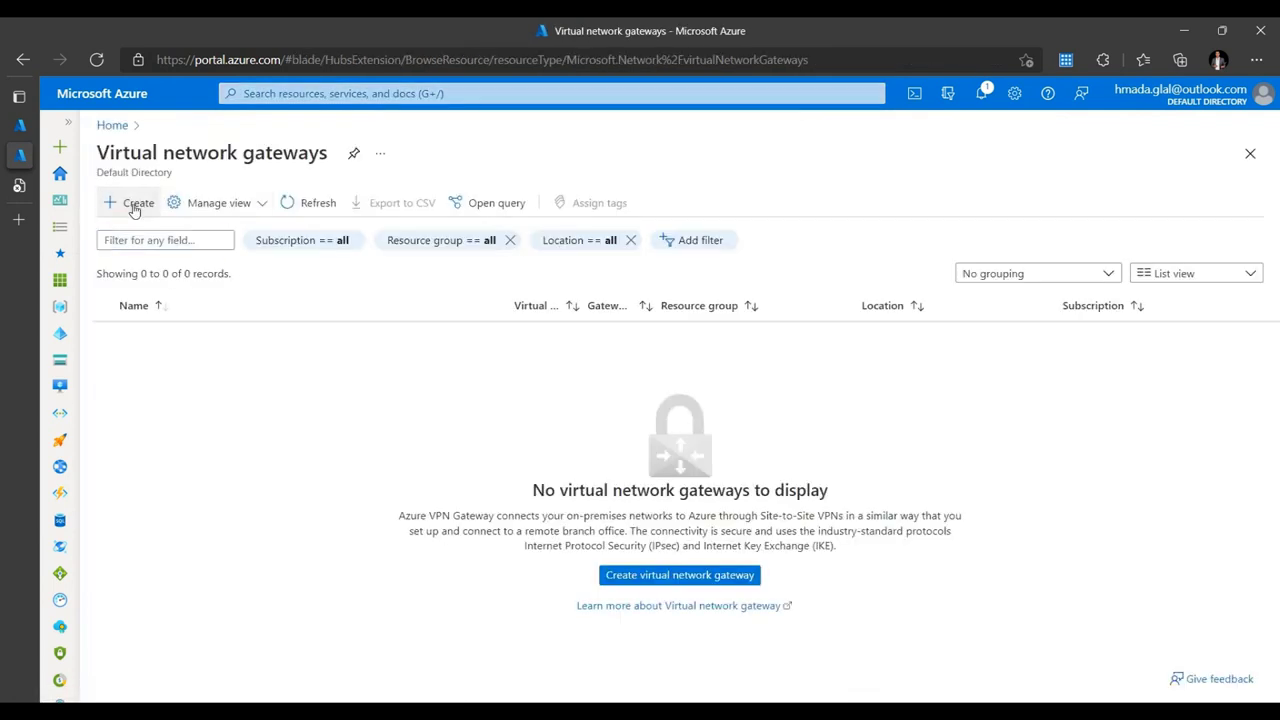
- Start a new virtual network gateway, keeping the Visual Studio Enterprise Subscription
{"action": "left_click", "coordinate": [134, 205]}
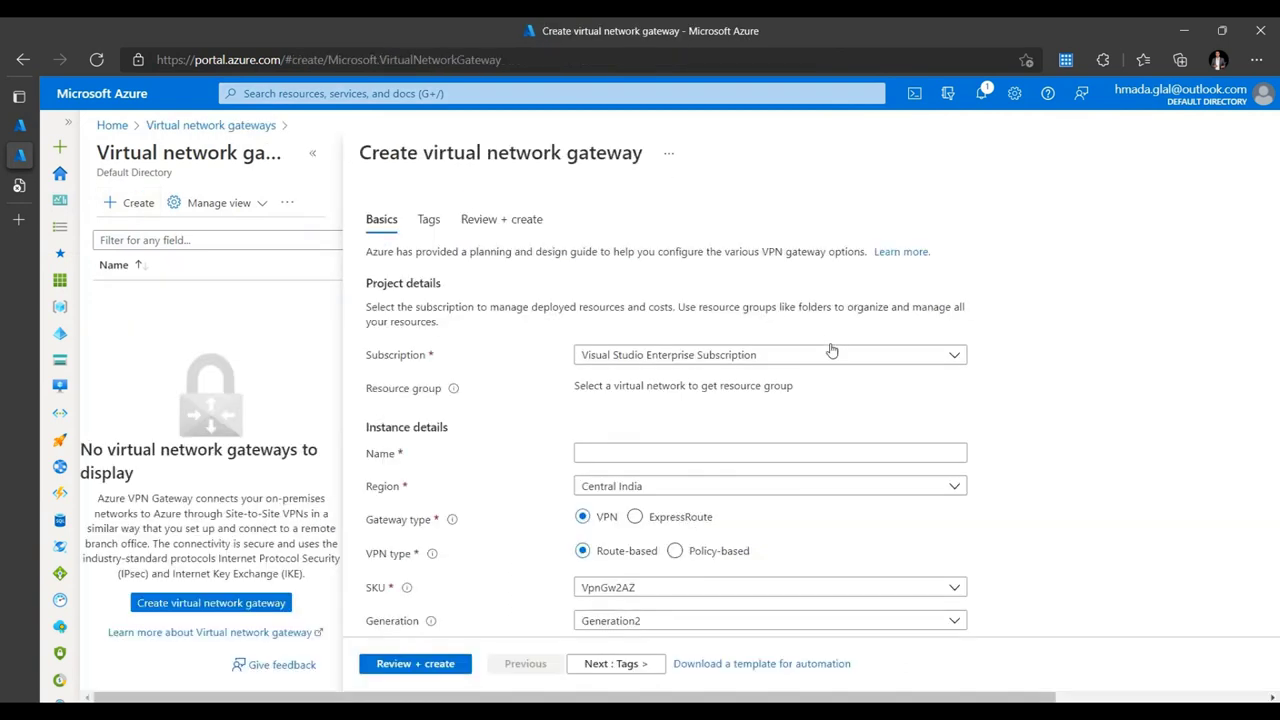
{"action": "left_click", "coordinate": [828, 358]}
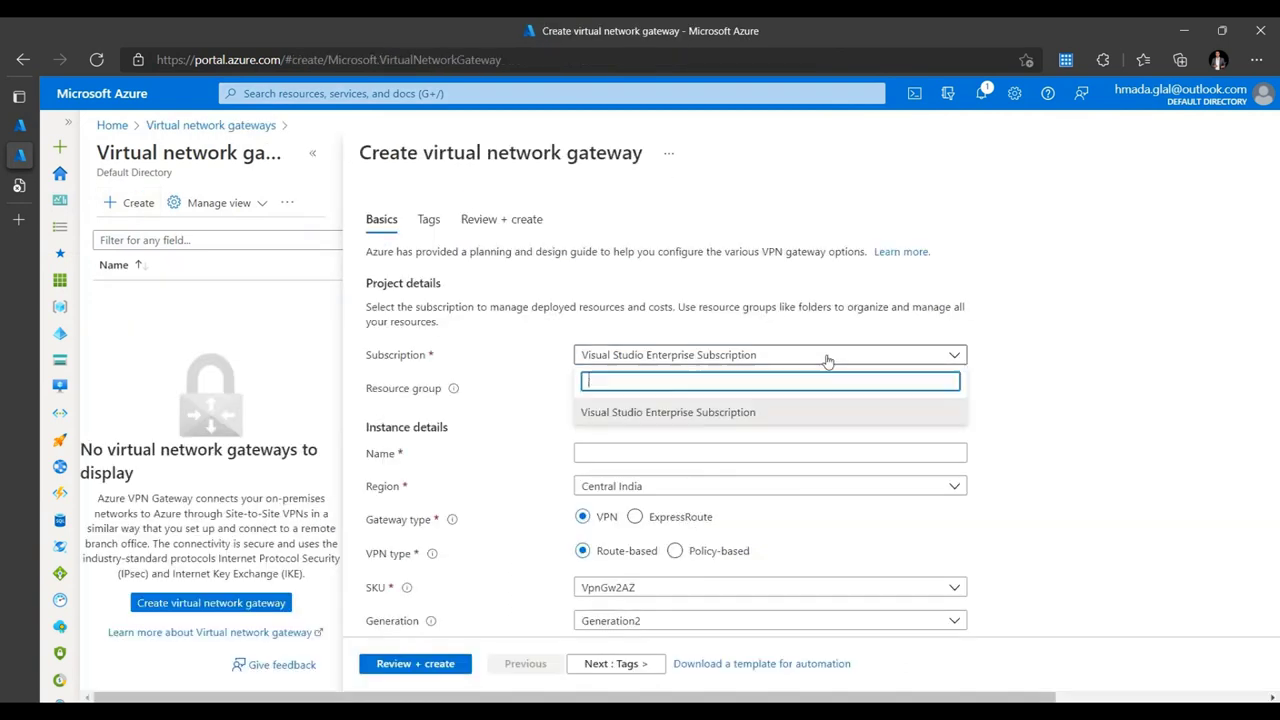
{"action": "left_click", "coordinate": [1027, 390]}
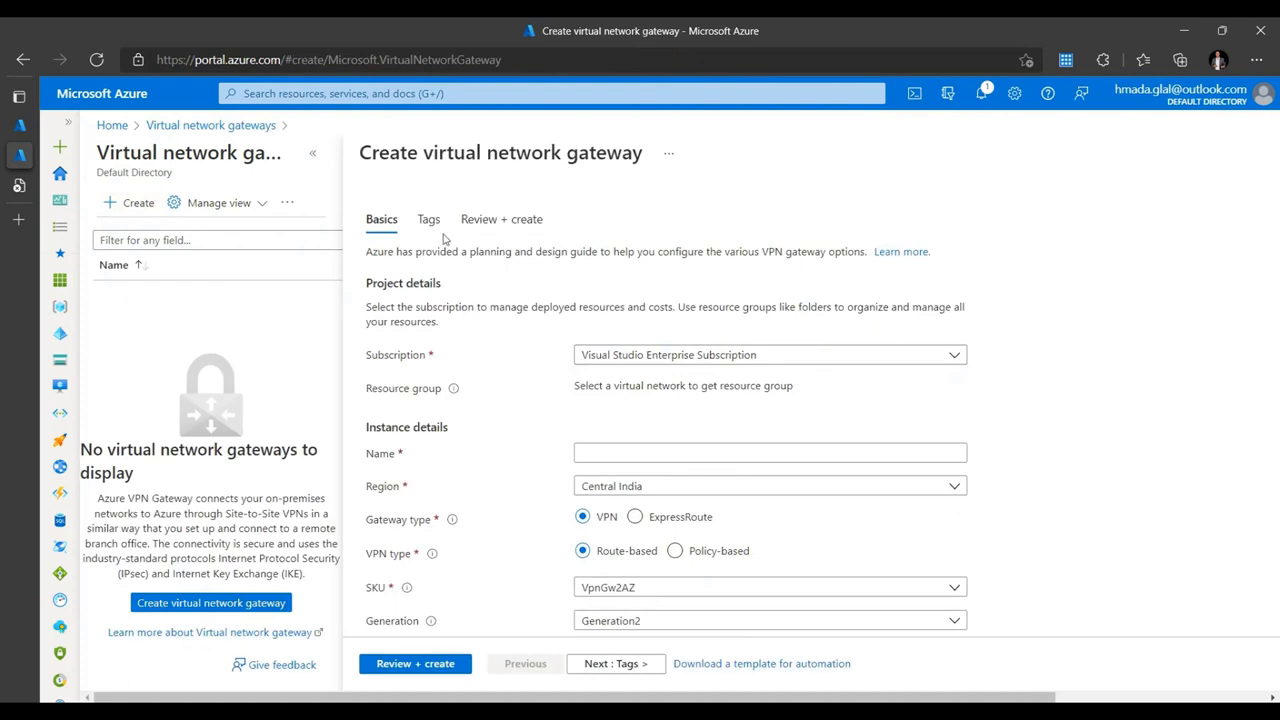
{"action": "left_click", "coordinate": [312, 152]}
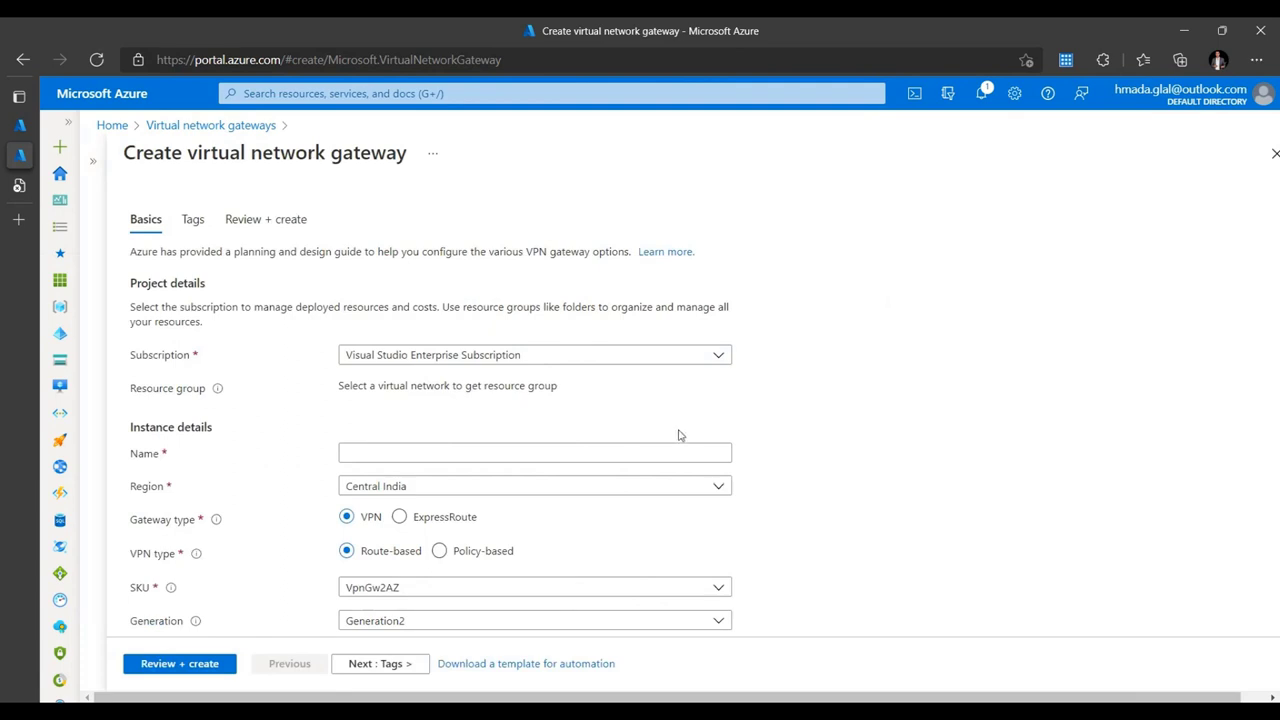
- Name the gateway VGW-01 and set its region to UAE North
{"action": "left_click", "coordinate": [502, 455]}
{"action": "type", "text": "VGW-01"}
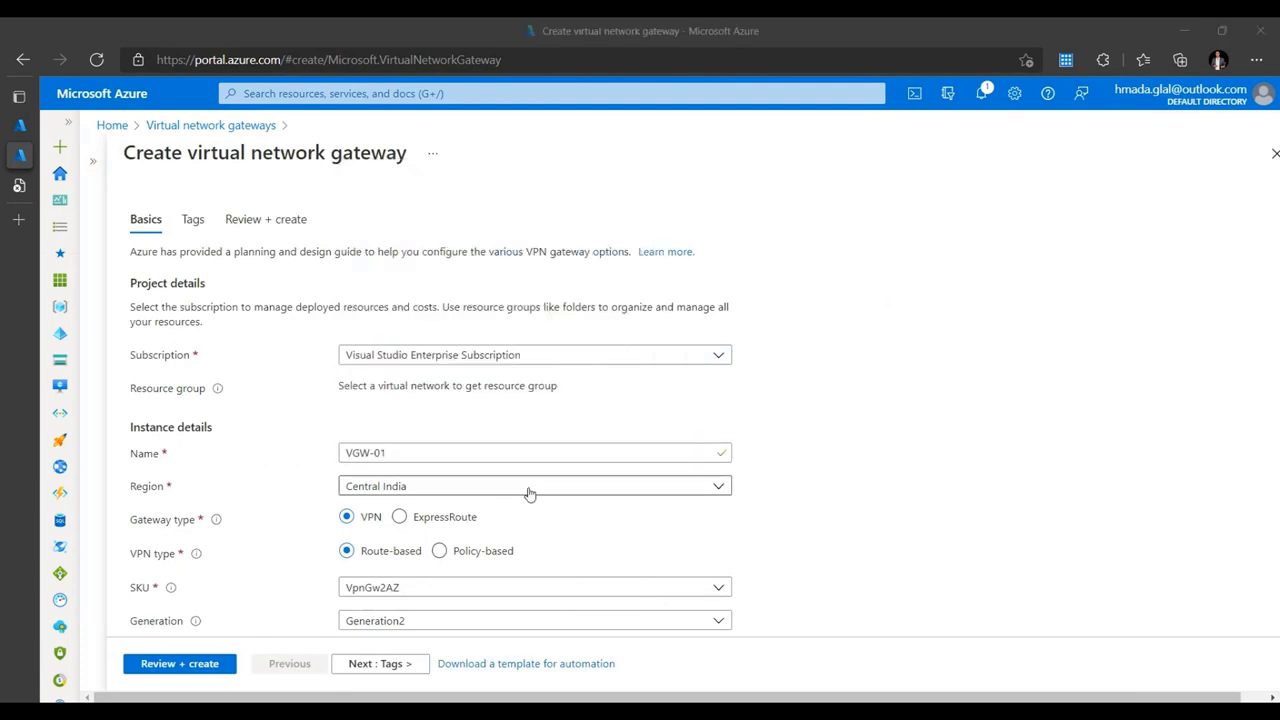
{"action": "left_click", "coordinate": [530, 488]}
{"action": "left_click", "coordinate": [530, 493]}
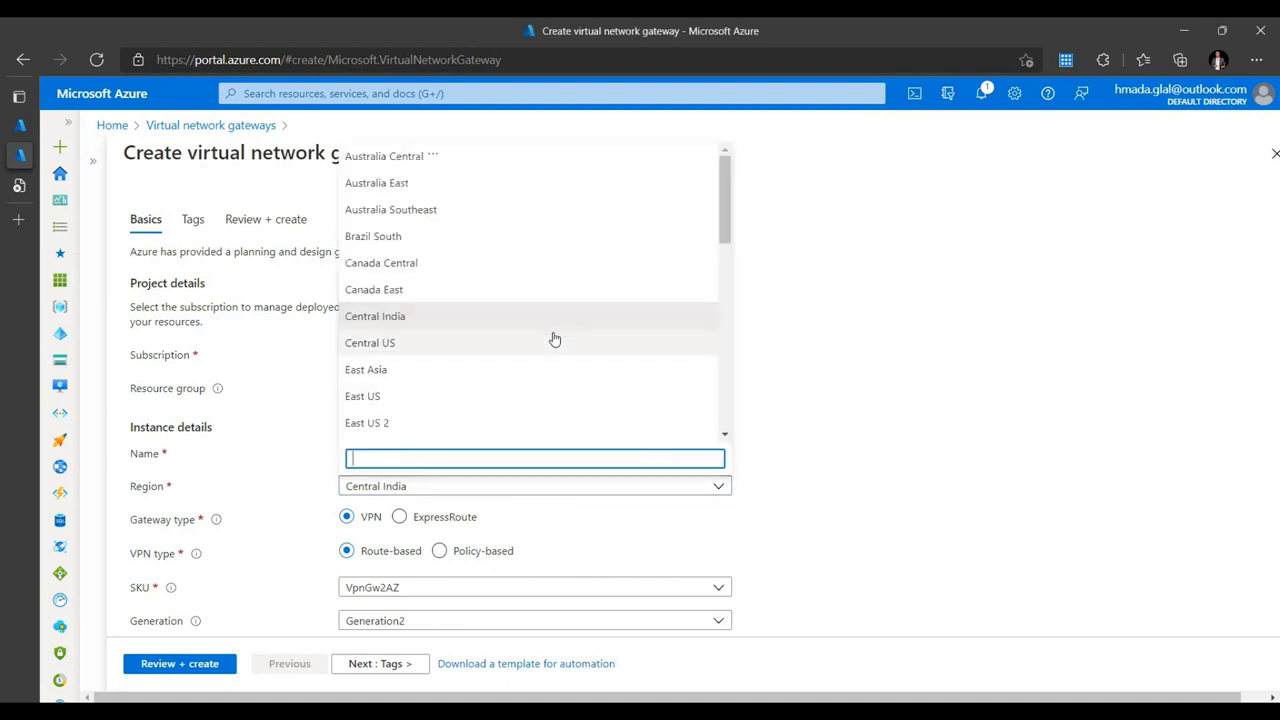
{"action": "type", "text": "uae"}
{"action": "left_click", "coordinate": [431, 432]}
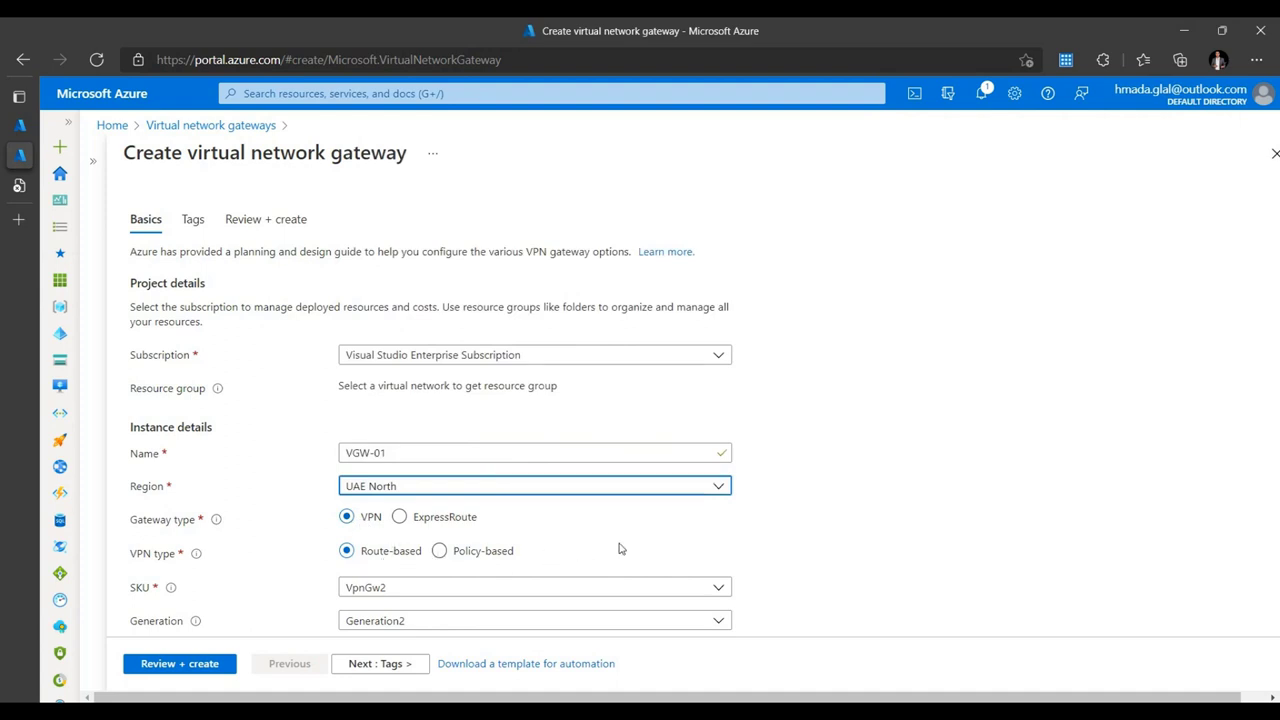
{"action": "scroll", "coordinate": [620, 548], "scroll_direction": "down", "scroll_amount": 3}
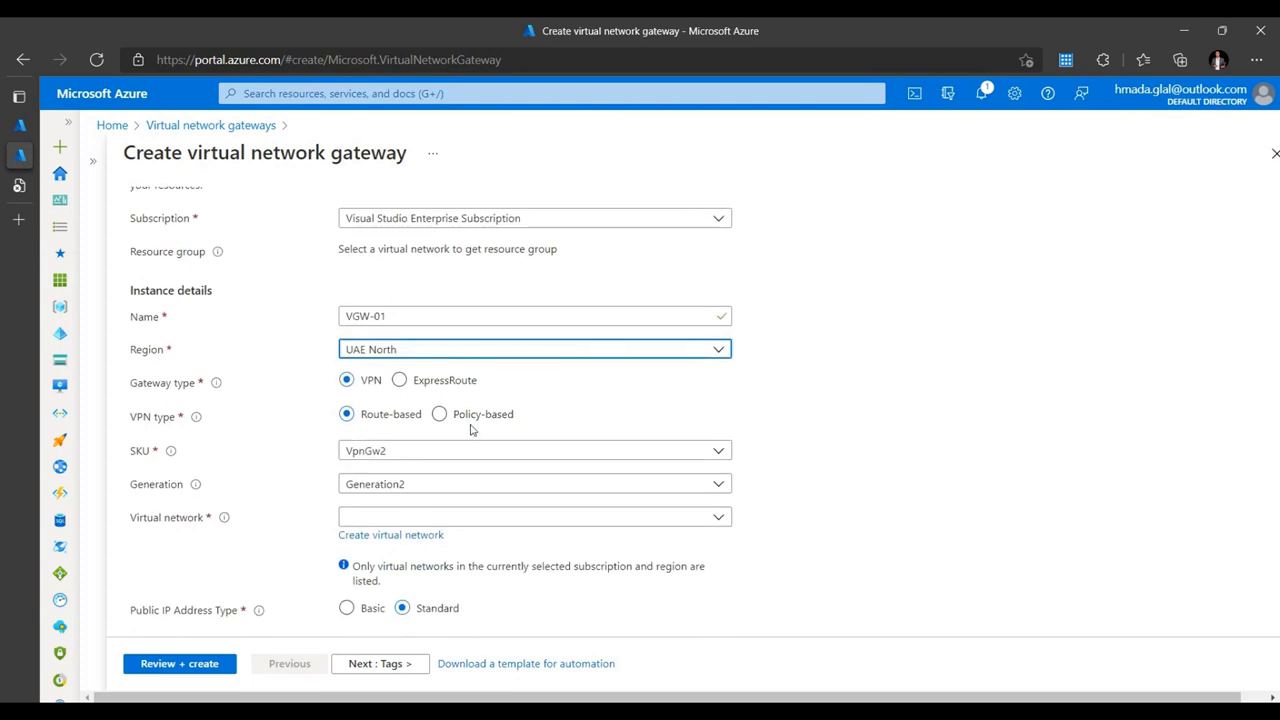
- Keep SKU VpnGw2 and select Vnet-01, giving the gateway subnet 10.3.2.0/24
{"action": "left_click", "coordinate": [474, 451]}
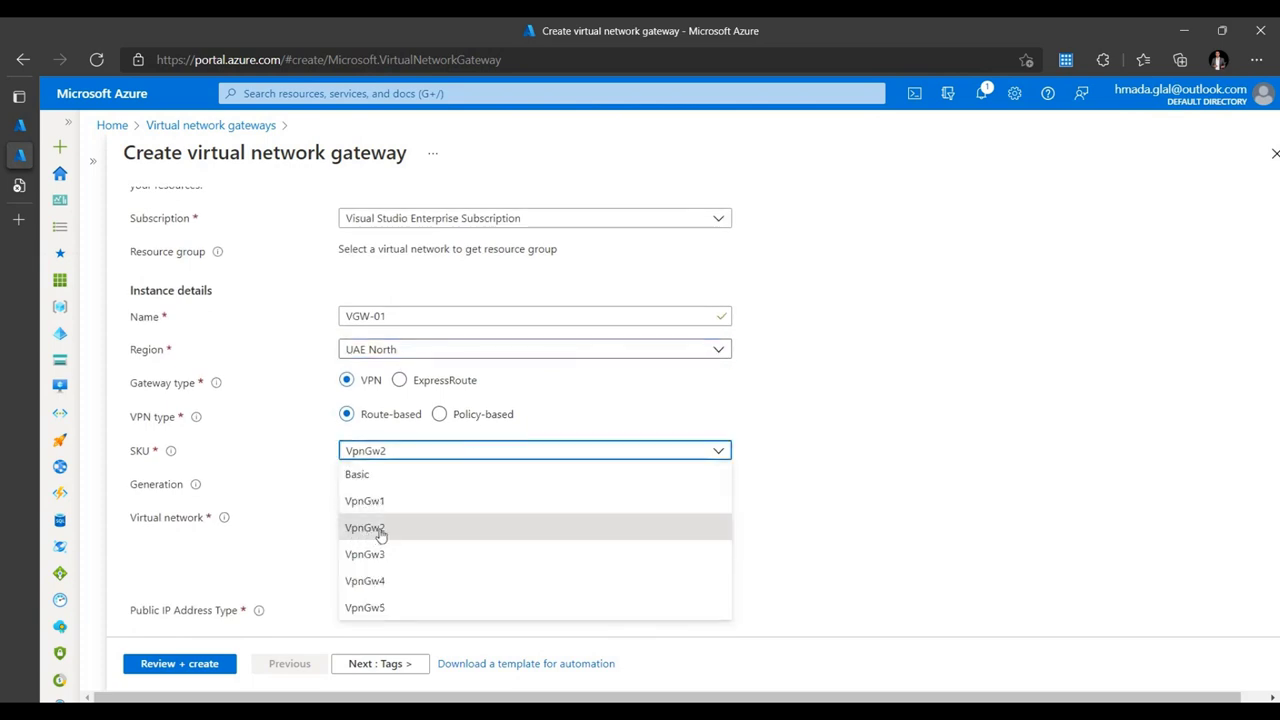
{"action": "left_click", "coordinate": [376, 529]}
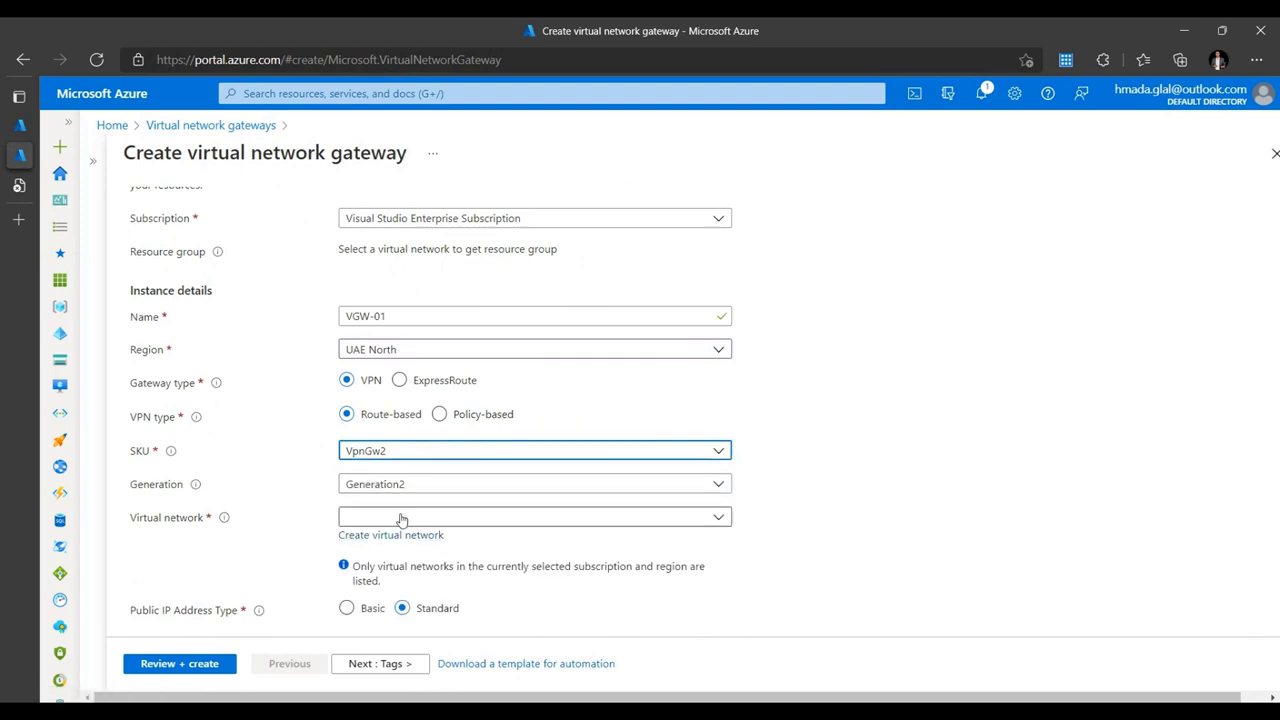
{"action": "left_click", "coordinate": [444, 519]}
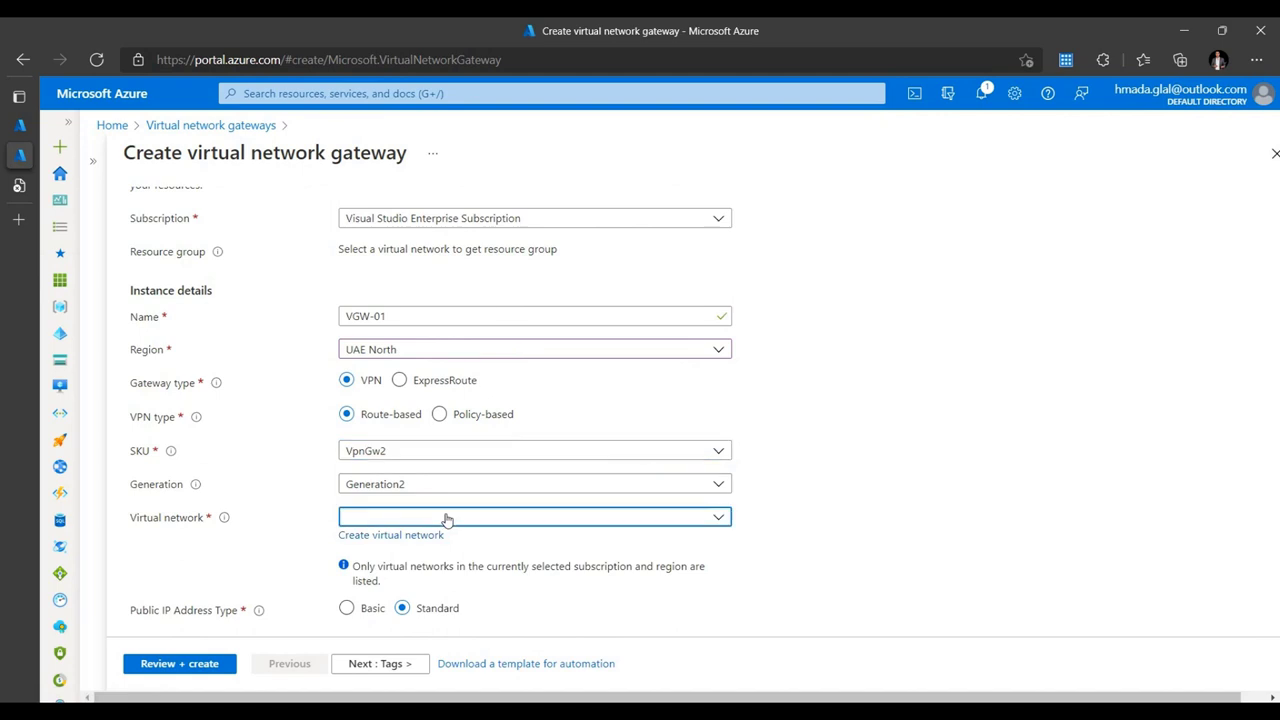
{"action": "left_click", "coordinate": [376, 604]}
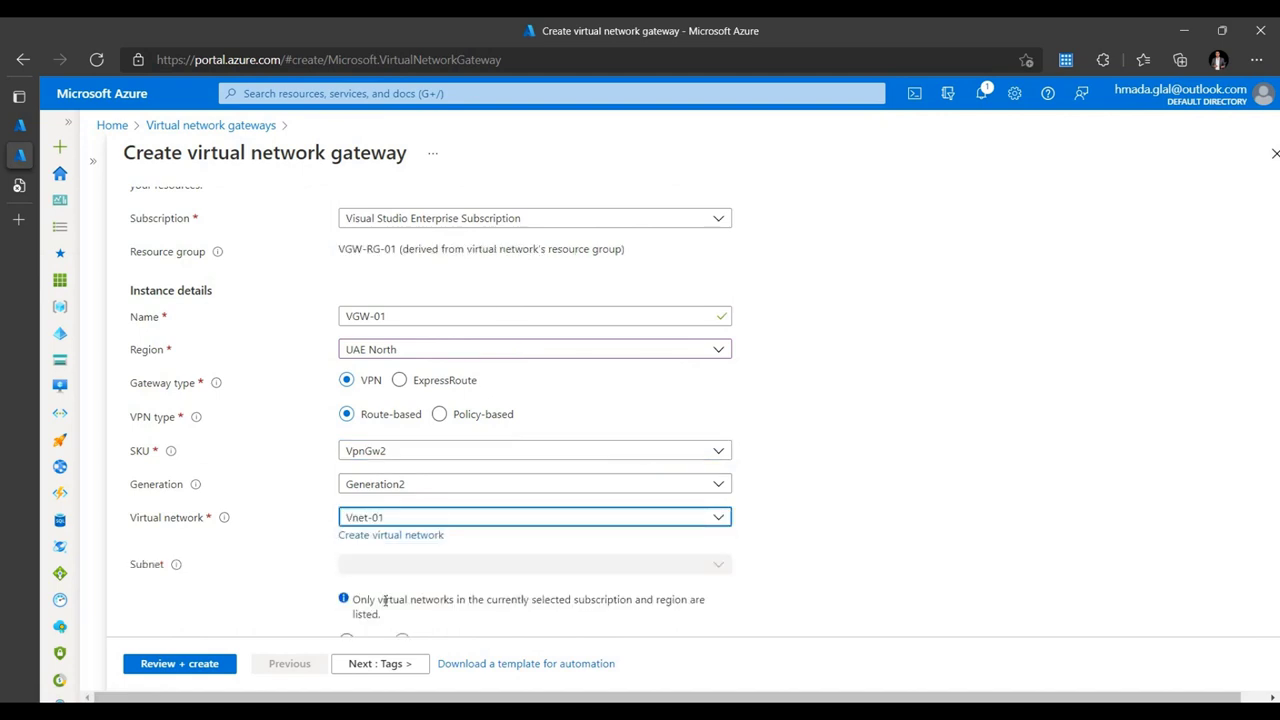
{"action": "scroll", "coordinate": [752, 518], "scroll_direction": "down", "scroll_amount": 2}
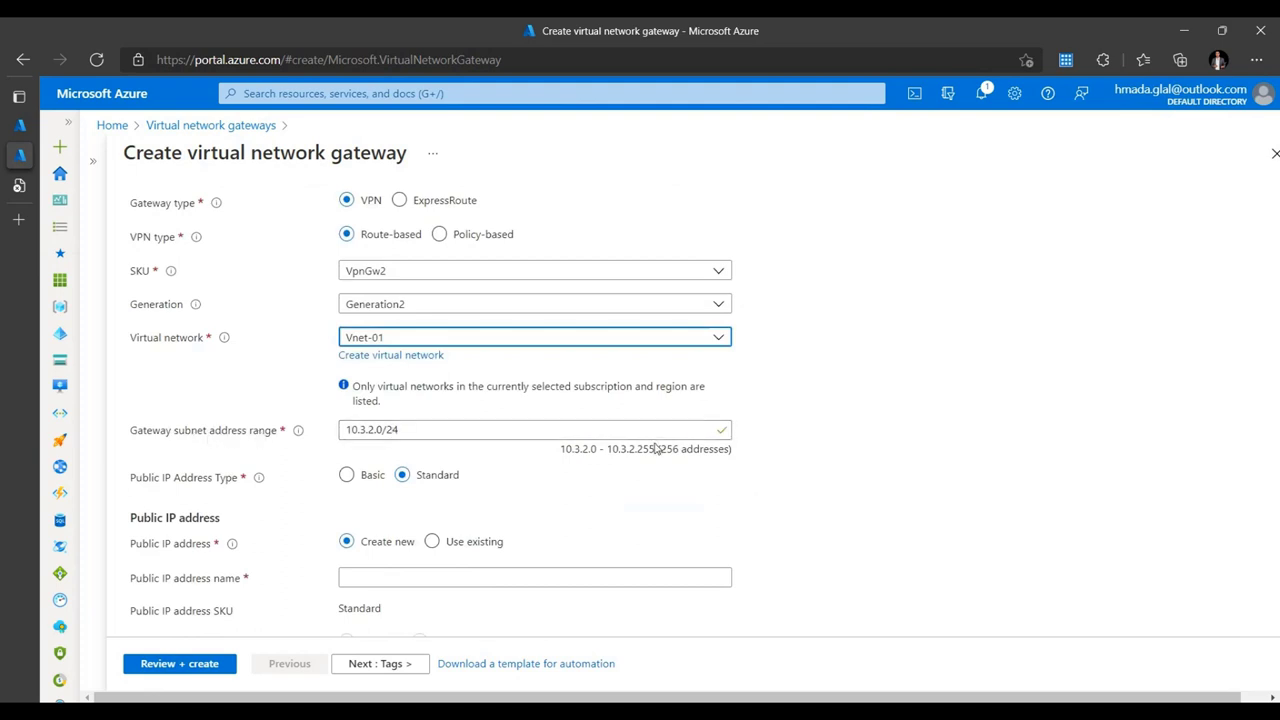
{"action": "scroll", "coordinate": [530, 468], "scroll_direction": "down", "scroll_amount": 1}
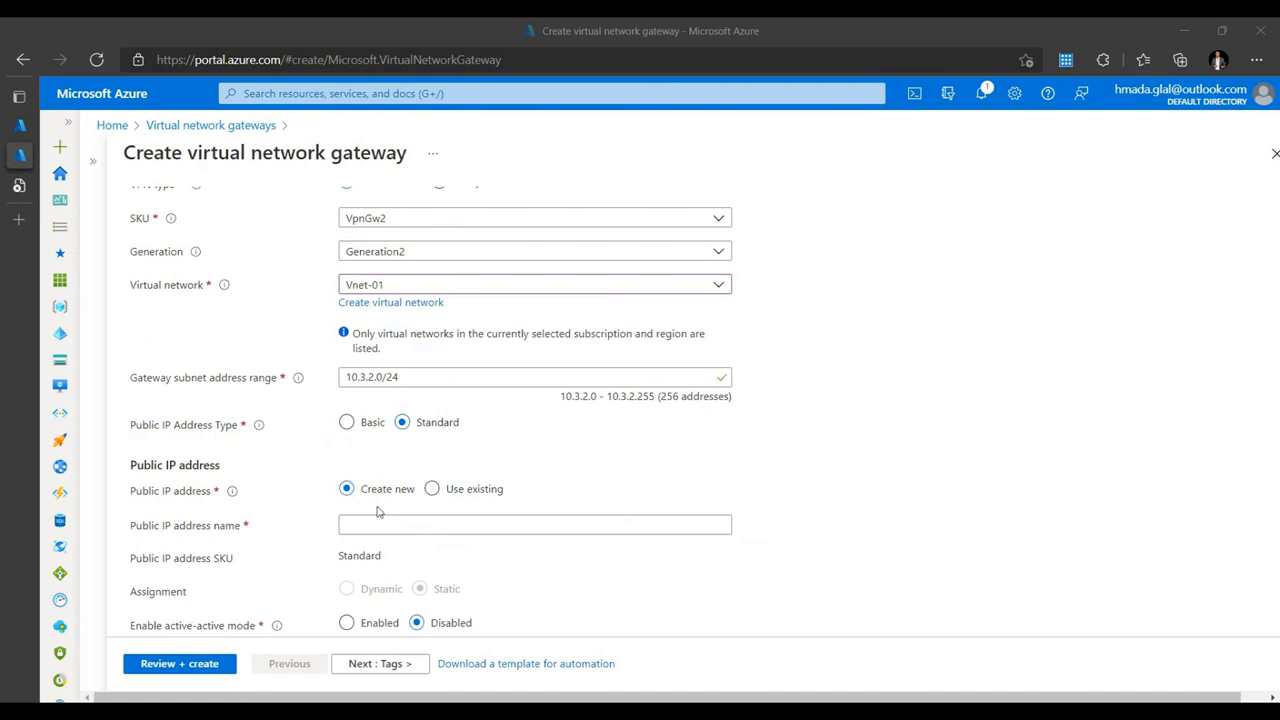
- Name the new public IP VGW01-ip, leaving active-active and BGP disabled
{"action": "left_click", "coordinate": [410, 526]}
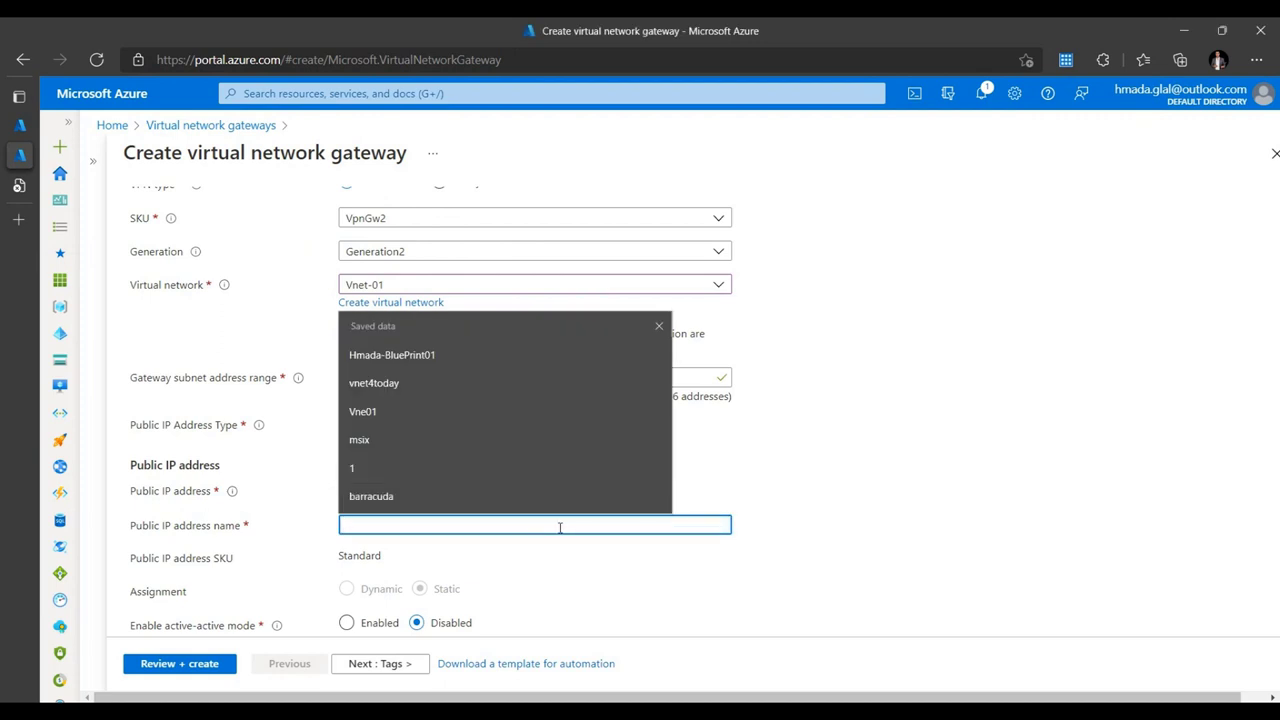
{"action": "type", "text": "VGW01-ip"}
{"action": "scroll", "coordinate": [600, 515], "scroll_direction": "down", "scroll_amount": 2}
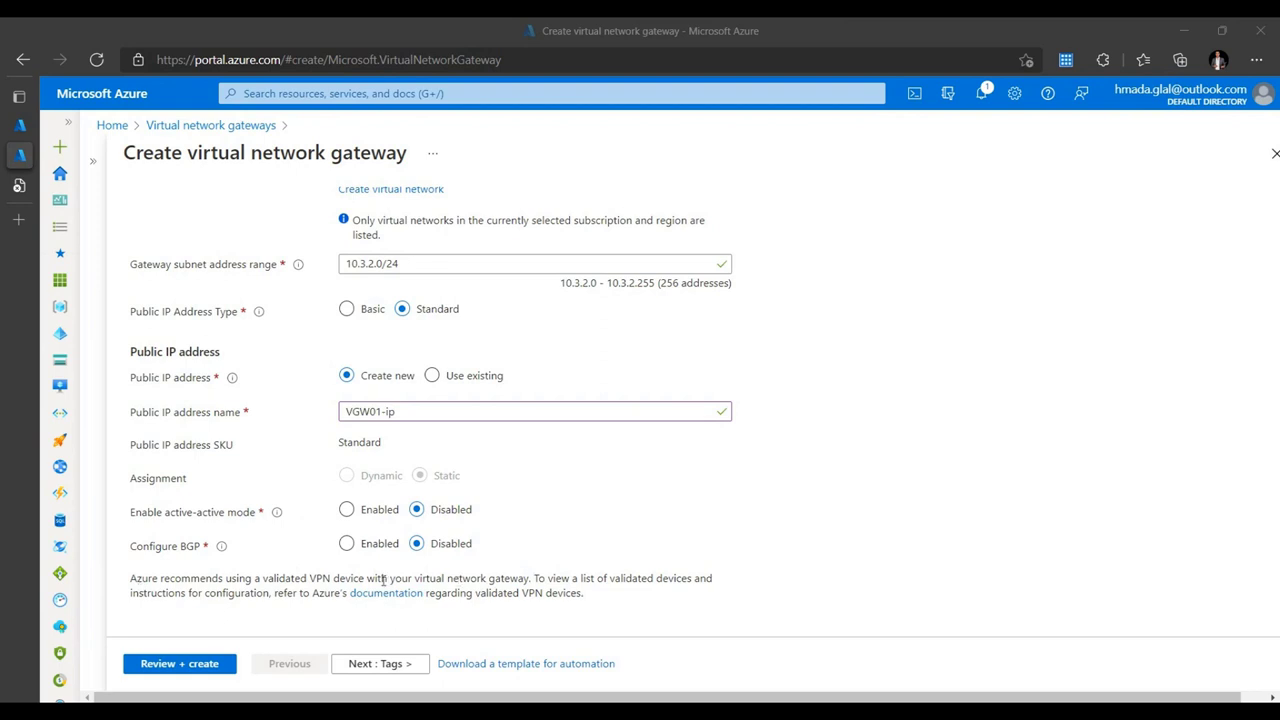
- Open the validated VPN devices documentation from the gateway form's recommendation note
{"action": "left_click_drag", "start_coordinate": [261, 576], "coordinate": [360, 578]}
{"action": "left_click", "coordinate": [560, 598]}
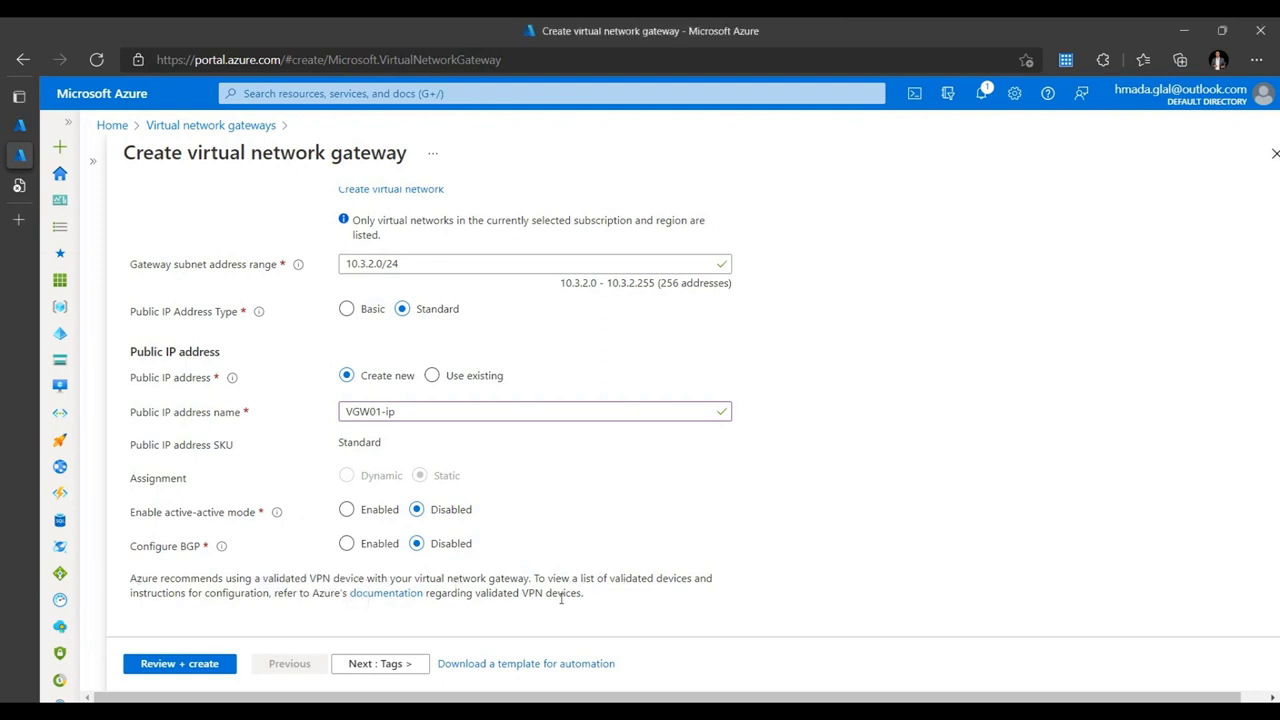
{"action": "left_click", "coordinate": [386, 594]}
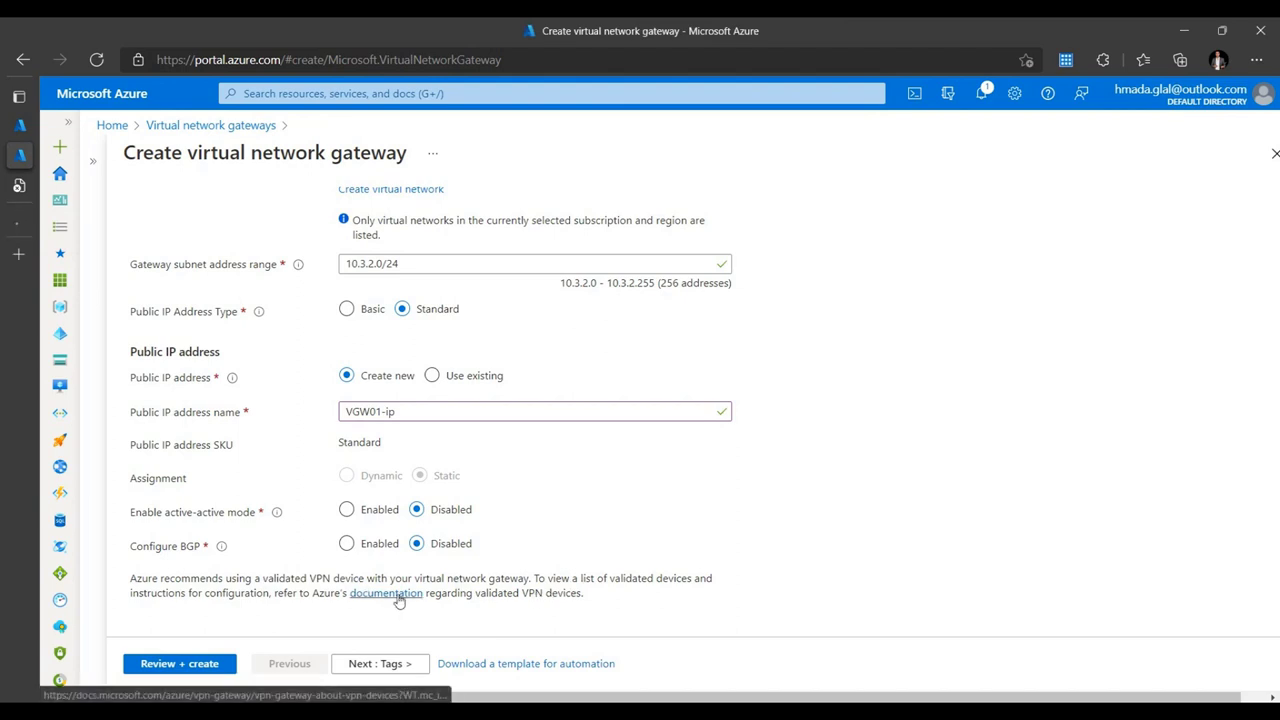
- Scroll through the validated VPN devices table in Microsoft Docs
{"action": "scroll", "coordinate": [514, 521], "scroll_direction": "down", "scroll_amount": 3}
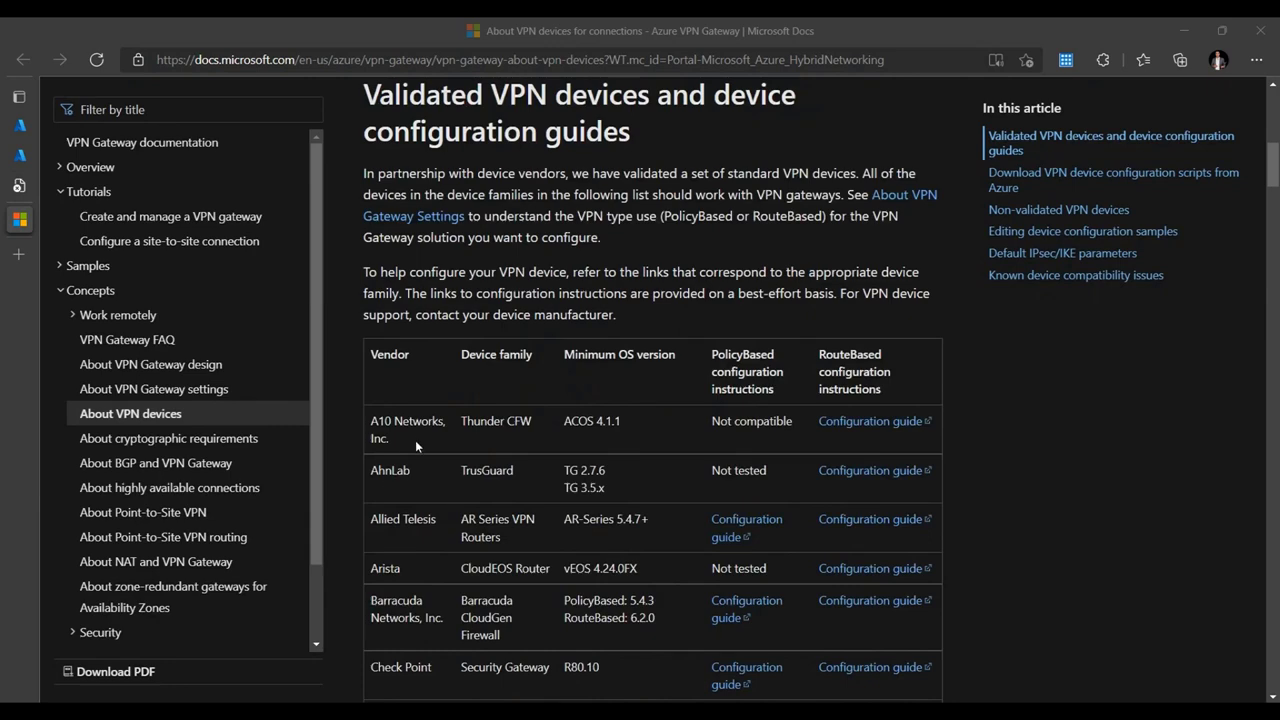
{"action": "scroll", "coordinate": [421, 500], "scroll_direction": "down", "scroll_amount": 3}
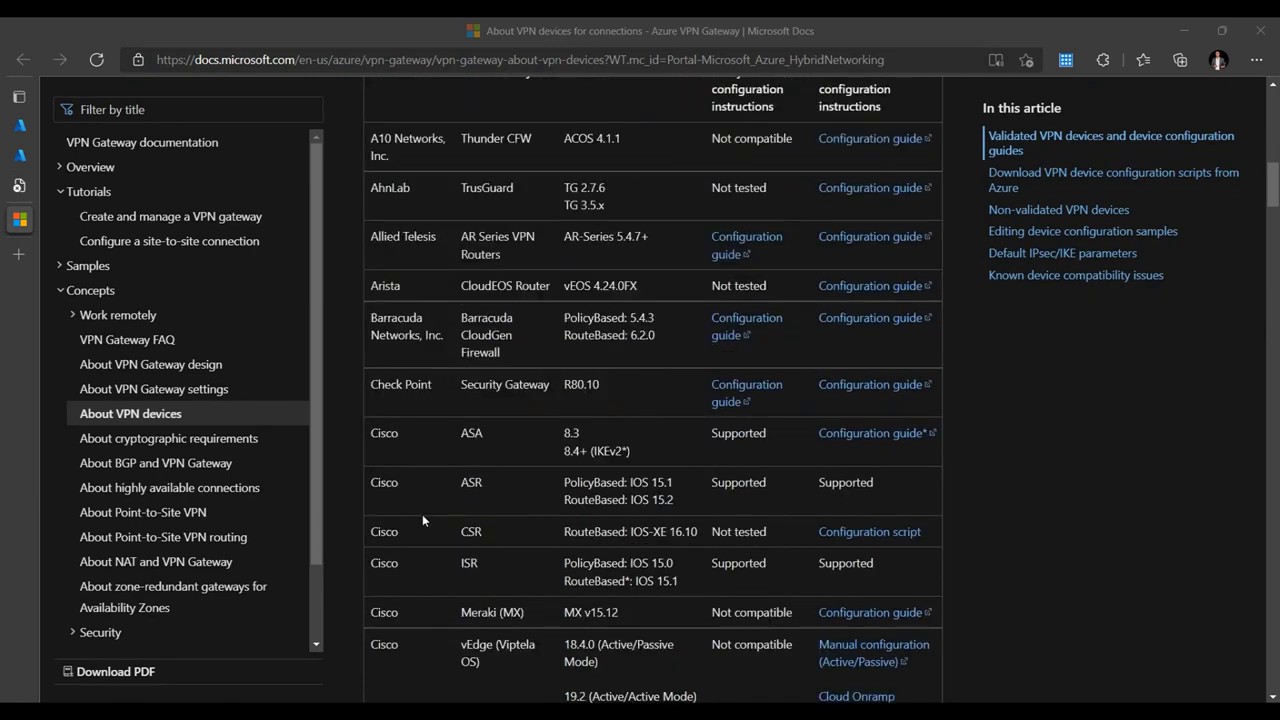
{"action": "scroll", "coordinate": [422, 520], "scroll_direction": "down", "scroll_amount": 5}
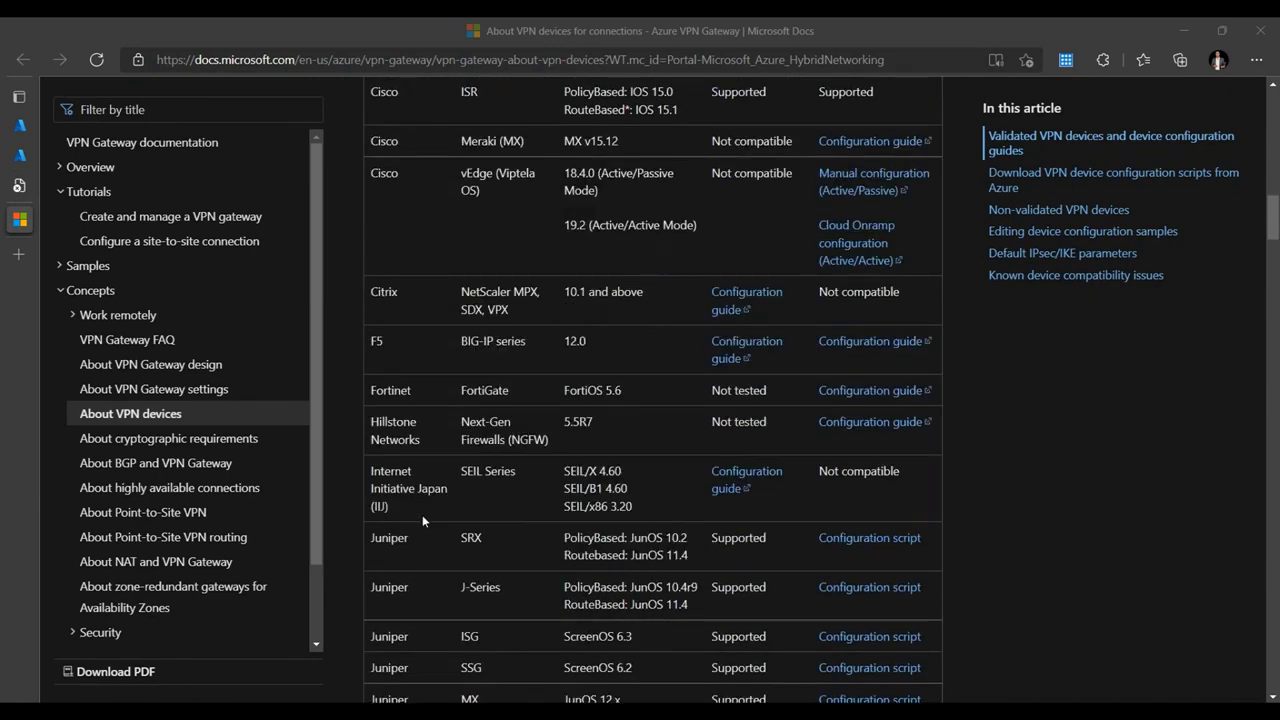
{"action": "scroll", "coordinate": [417, 437], "scroll_direction": "down", "scroll_amount": 4}
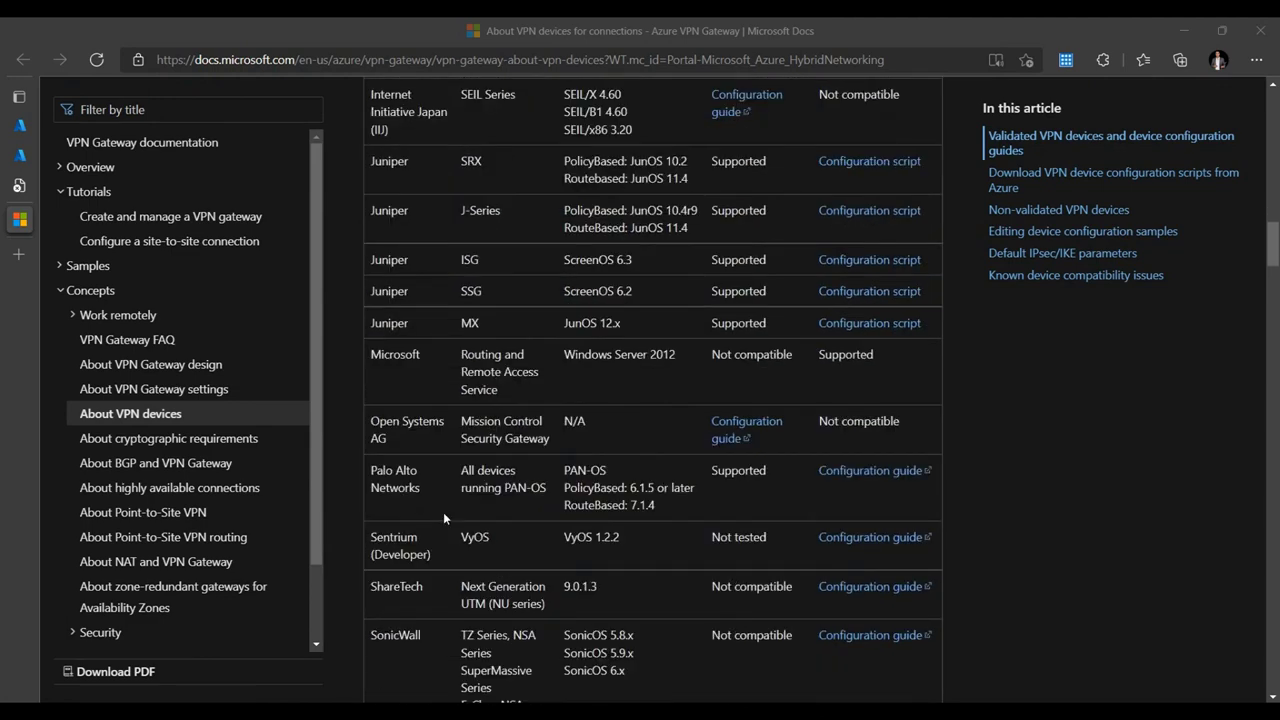
{"action": "scroll", "coordinate": [643, 580], "scroll_direction": "down", "scroll_amount": 4}
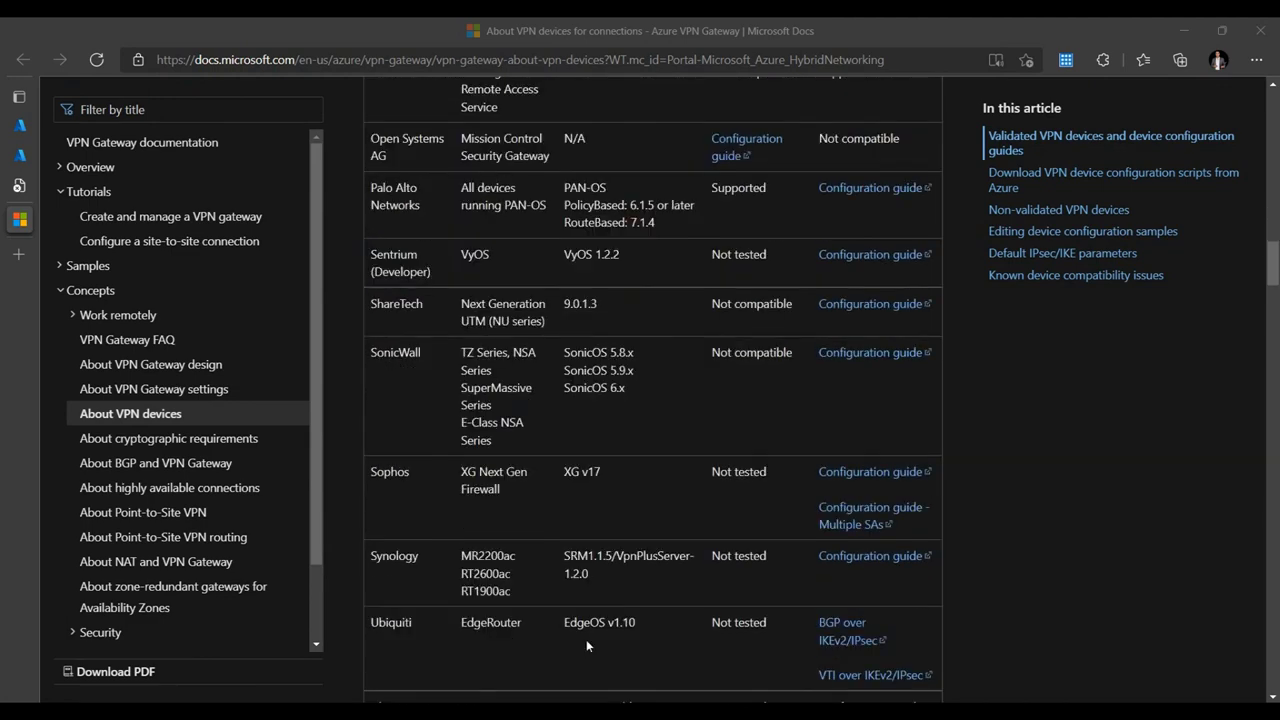
{"action": "scroll", "coordinate": [682, 597], "scroll_direction": "down", "scroll_amount": 2}
{"action": "scroll", "coordinate": [585, 579], "scroll_direction": "up", "scroll_amount": 16}
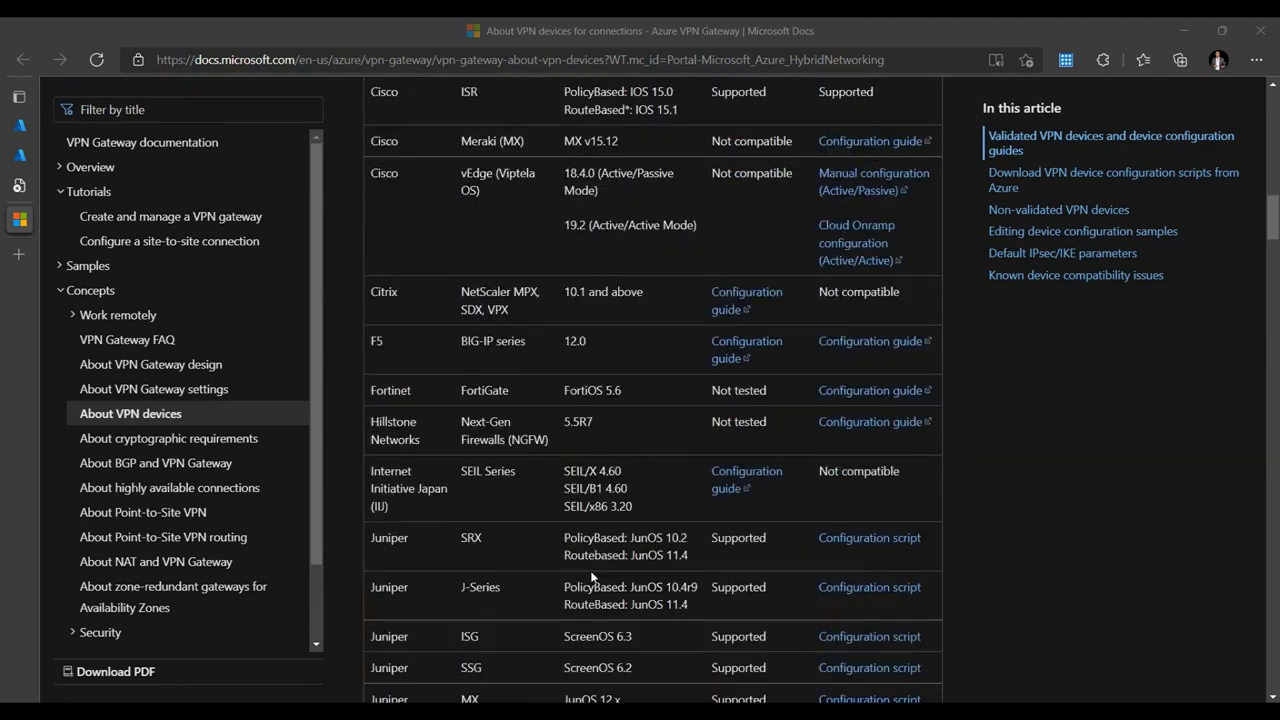
{"action": "scroll", "coordinate": [591, 545], "scroll_direction": "up", "scroll_amount": 14}
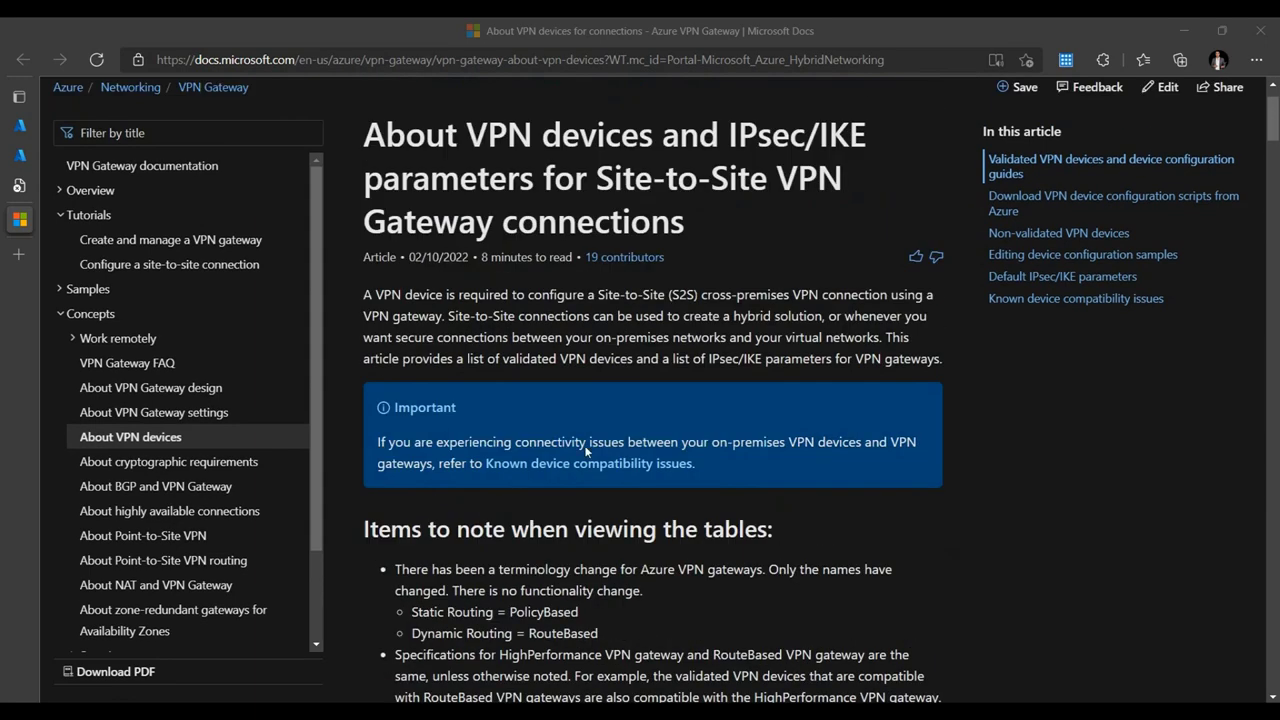
- Return to the VGW-01 creation form and run Review + create to validate it
{"action": "mouse_move", "coordinate": [22, 170]}
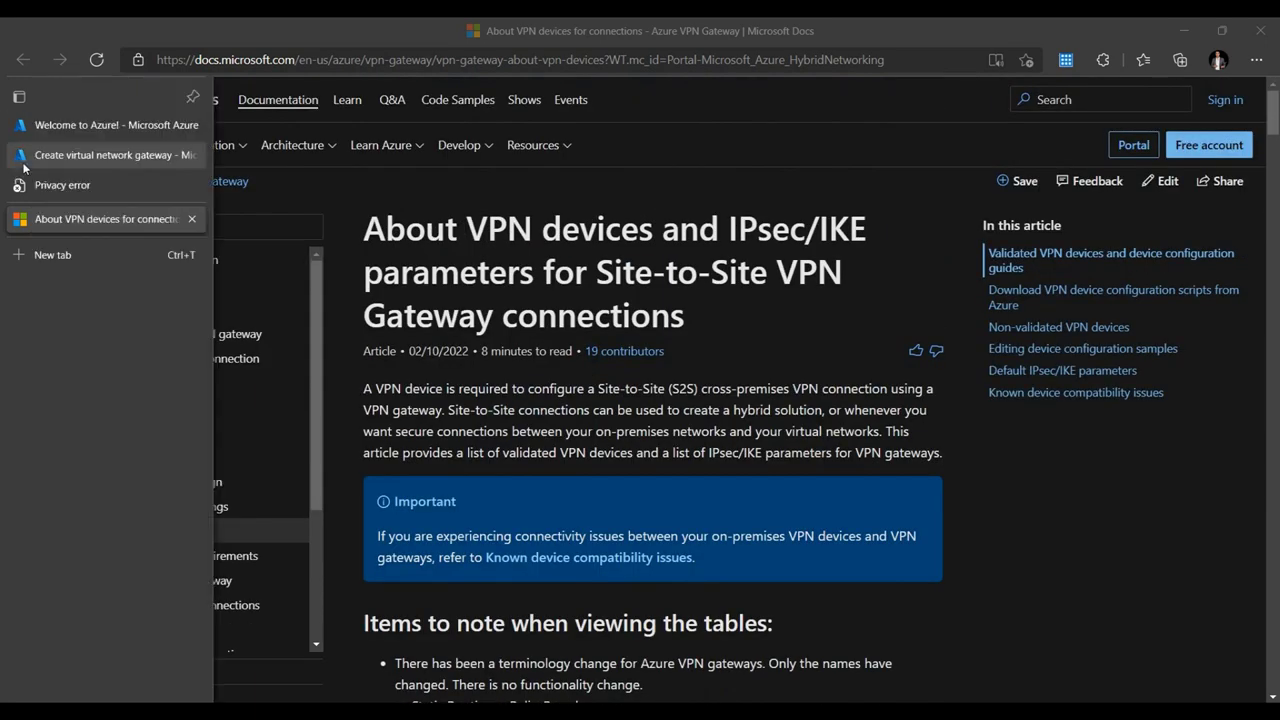
{"action": "left_click", "coordinate": [29, 163]}
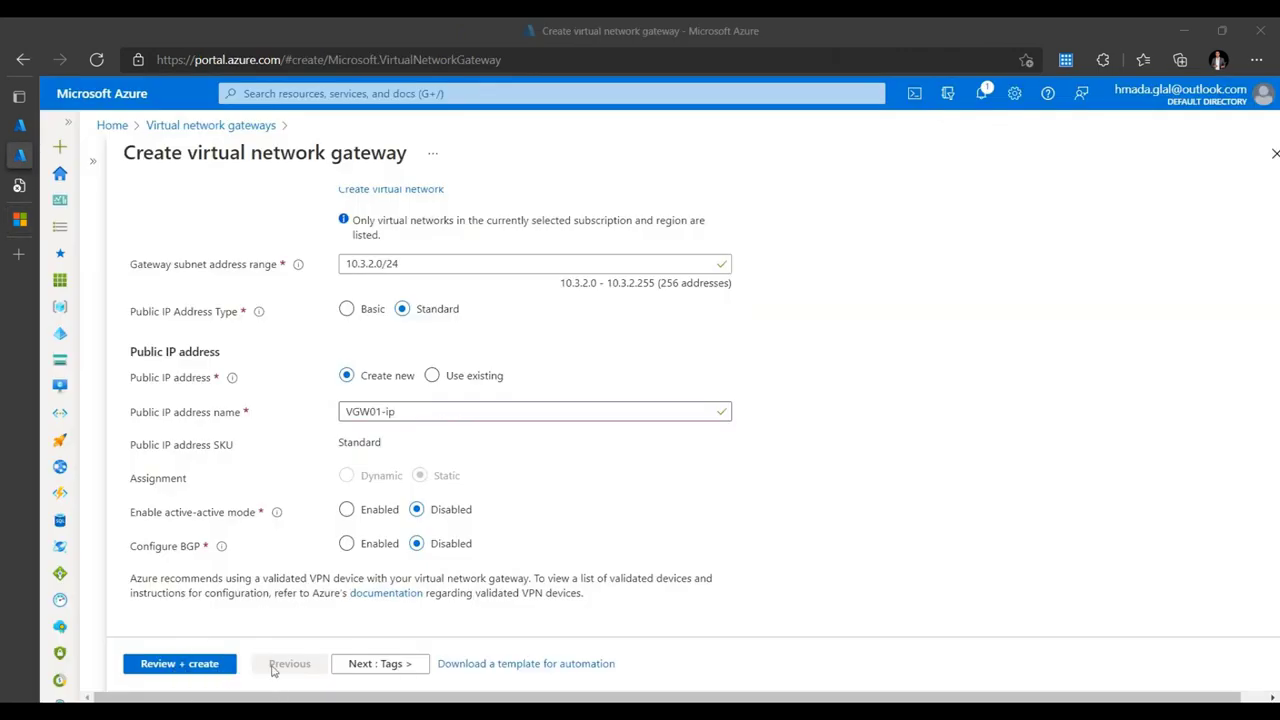
{"action": "left_click", "coordinate": [206, 664]}
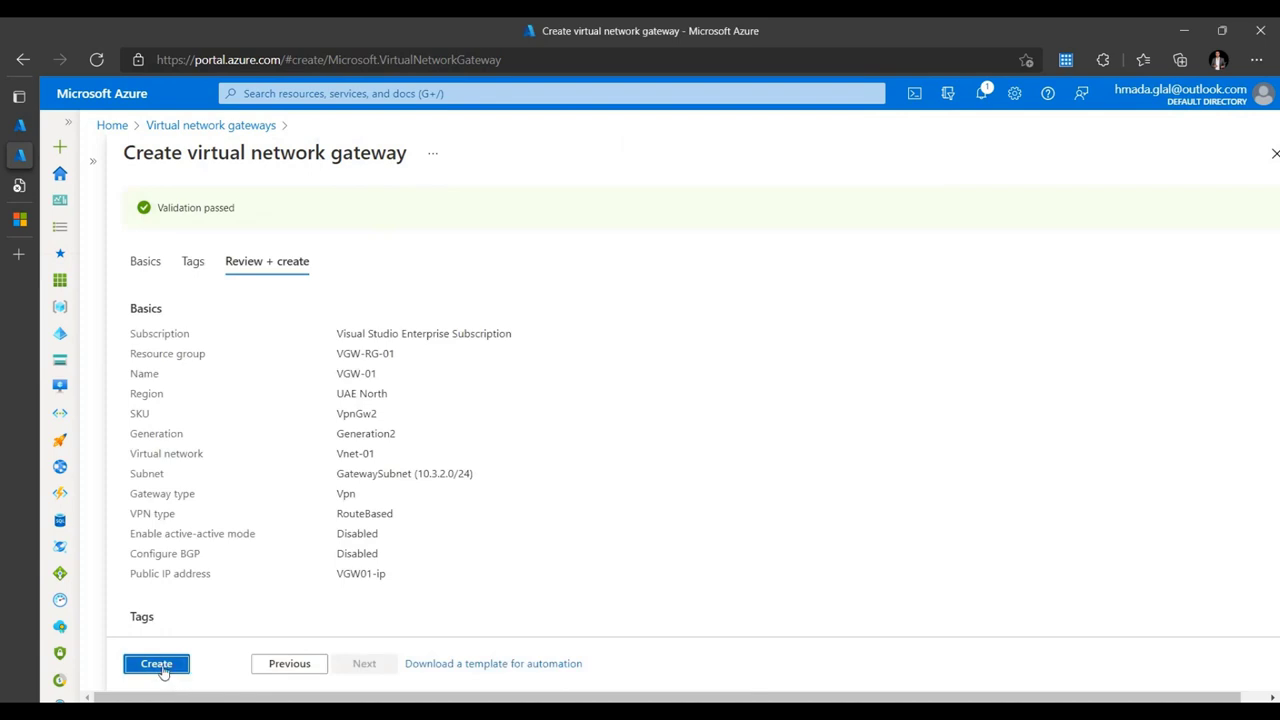
- Create VGW-01 and check the deployment details list its three deployed resources
{"action": "left_click", "coordinate": [164, 668]}
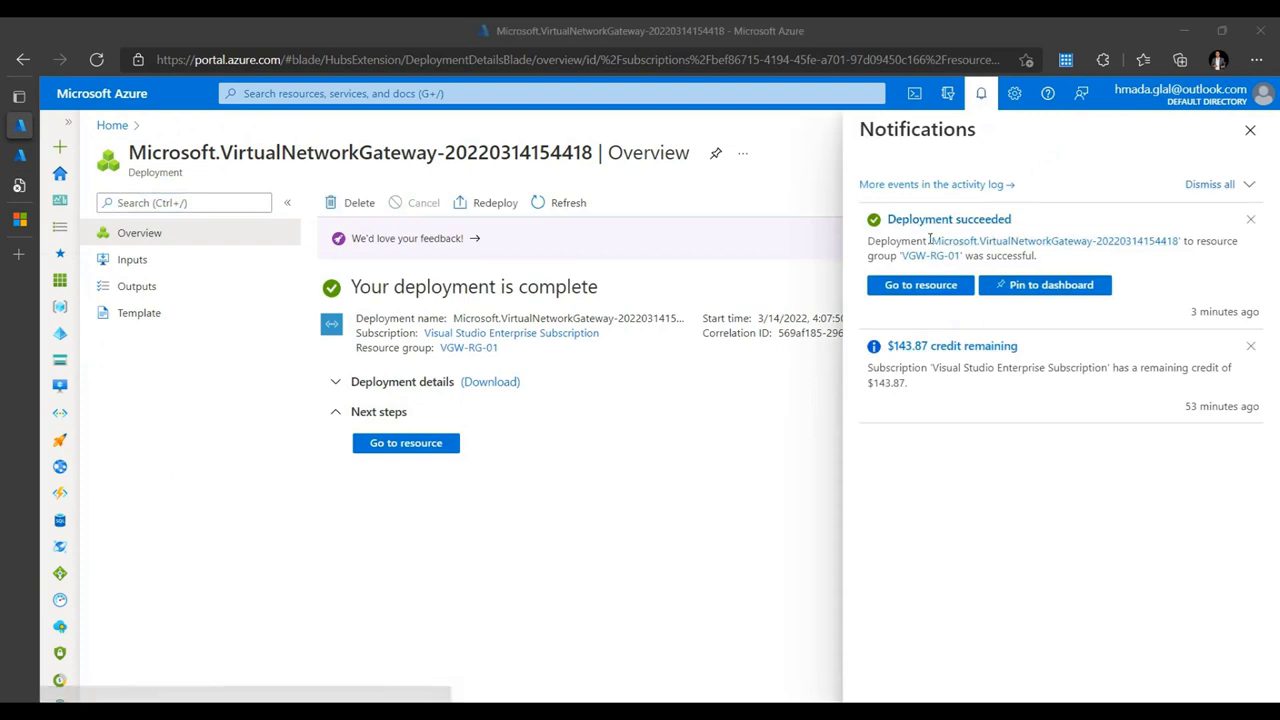
{"action": "left_click", "coordinate": [337, 386]}
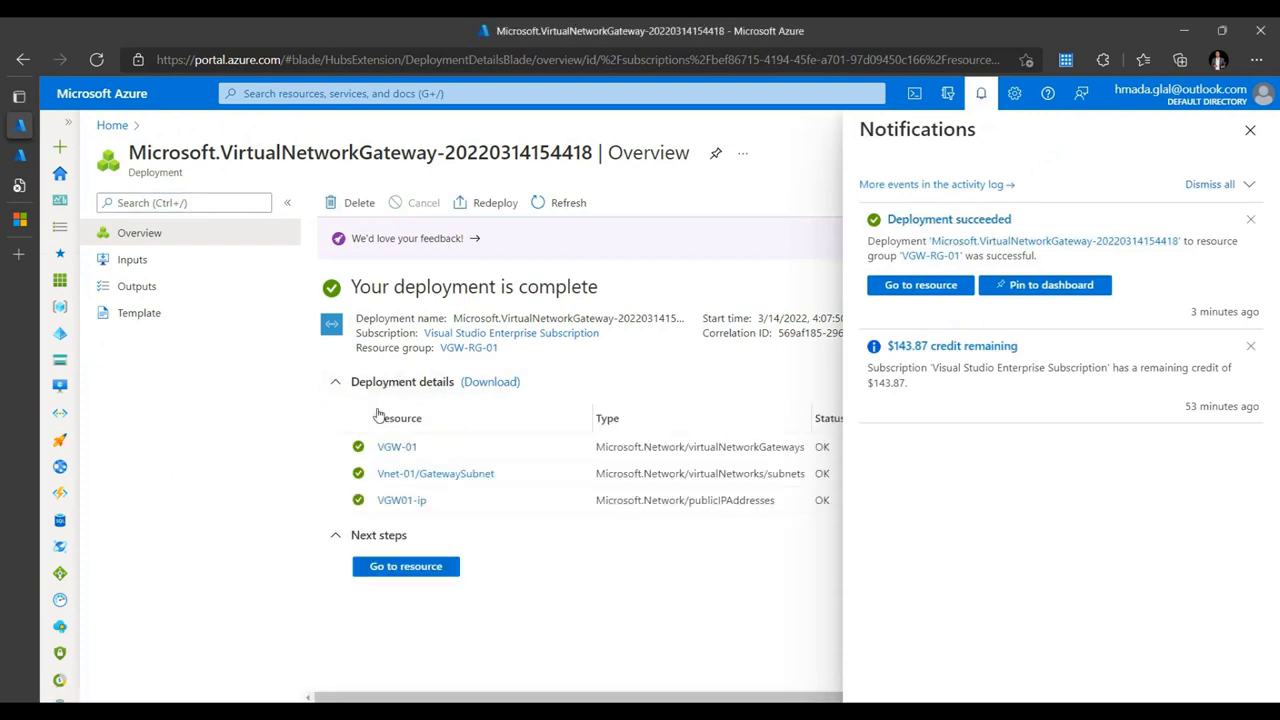
{"action": "left_click", "coordinate": [1249, 131]}
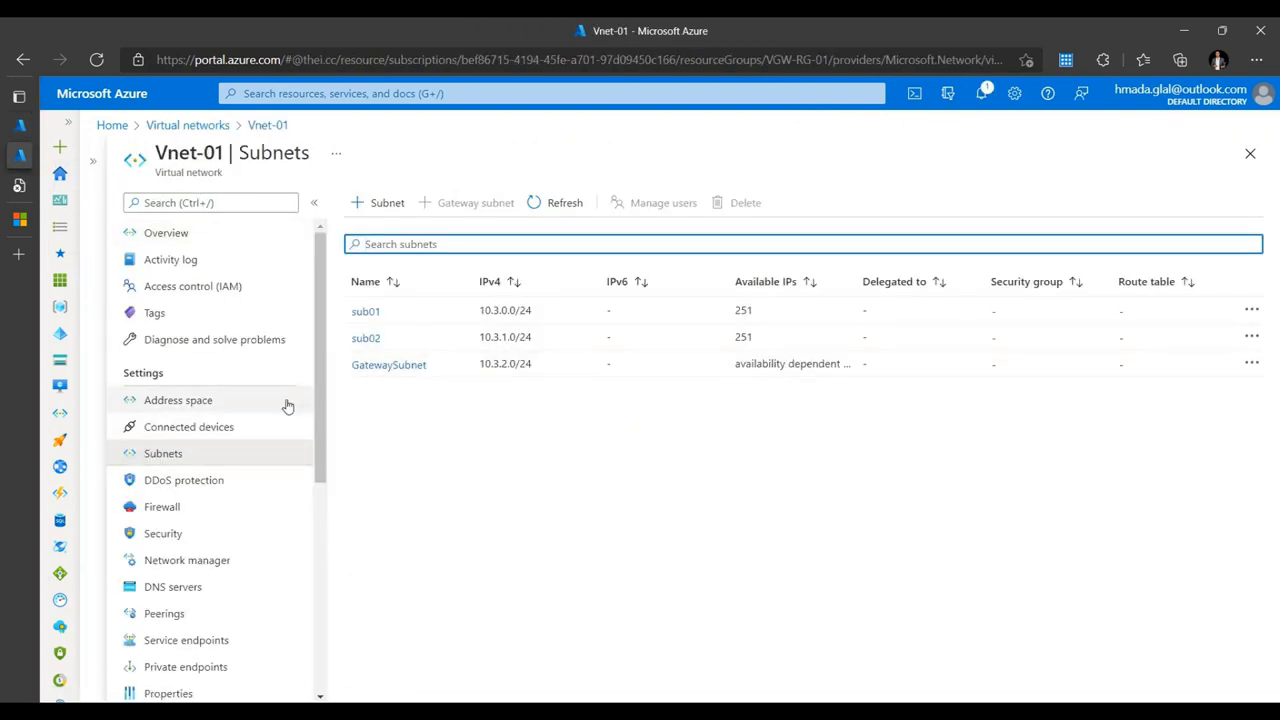
- Open VGW-01 from Vnet-01's Connected devices list
{"action": "left_click", "coordinate": [201, 428]}
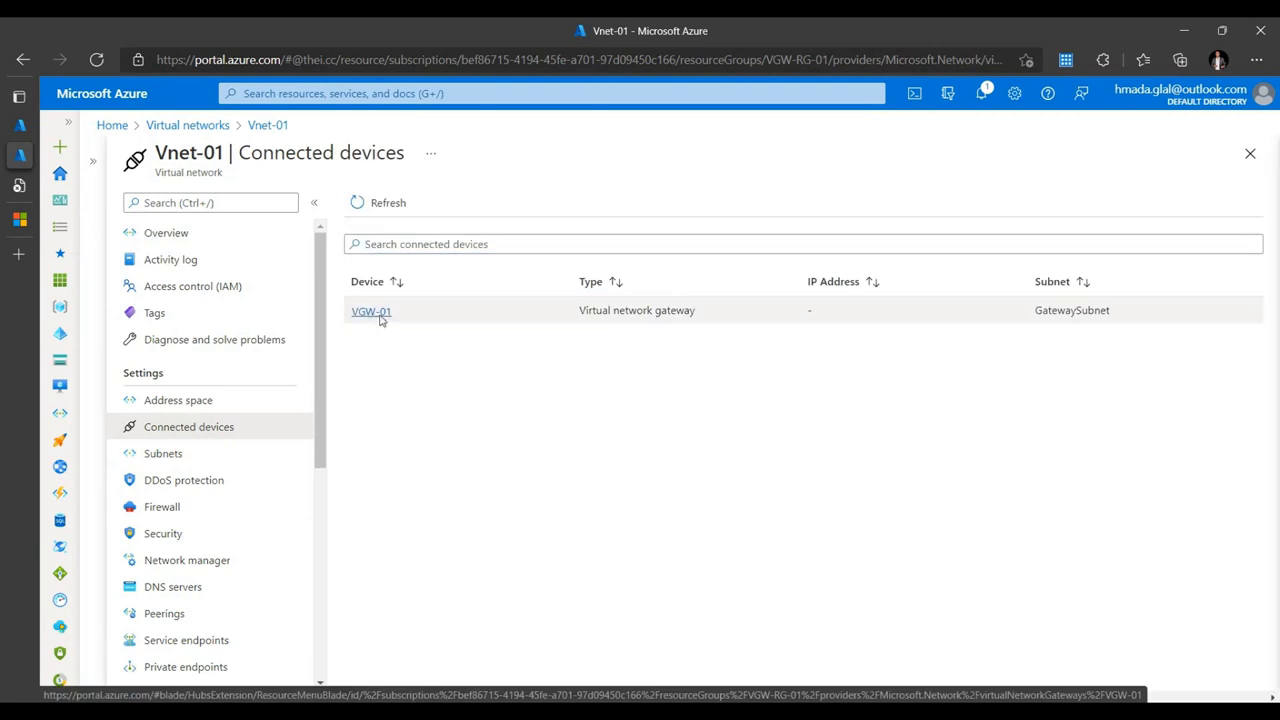
{"action": "left_click", "coordinate": [380, 319]}
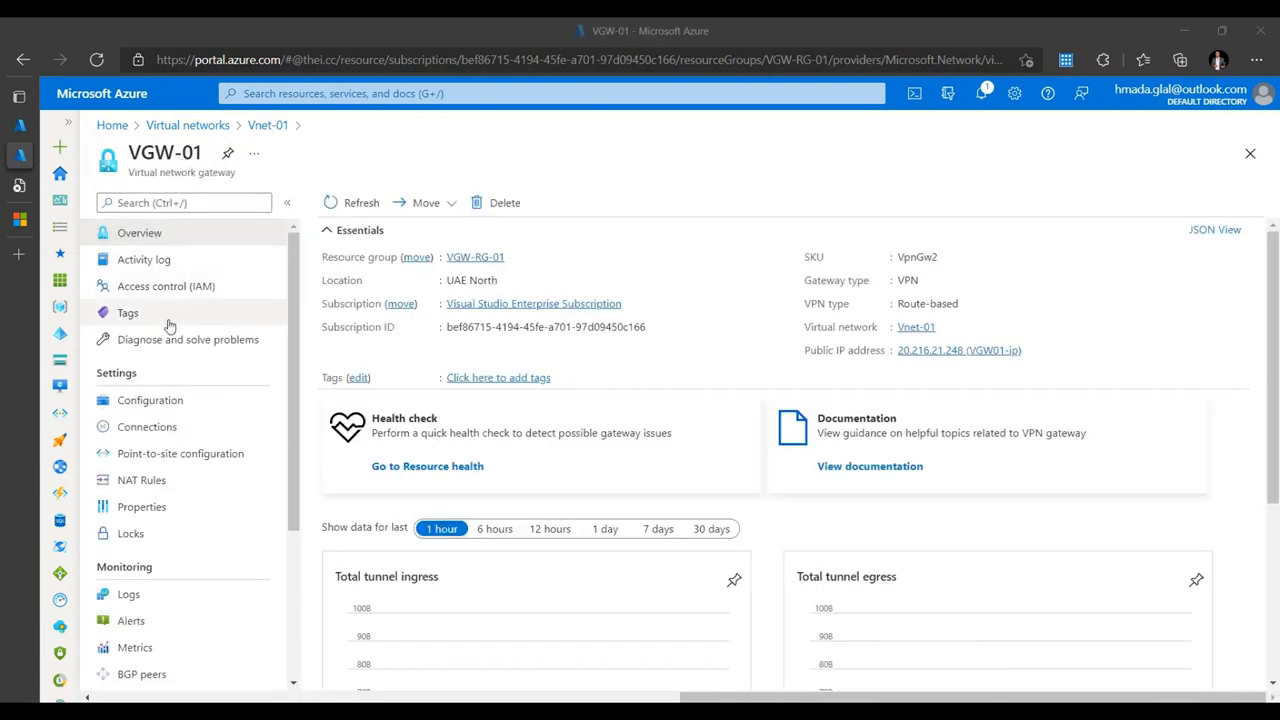
- Open VGW-01's Configuration, trying active-active and SKU options but leaving active-active off and VpnGw2
{"action": "left_click", "coordinate": [167, 405]}
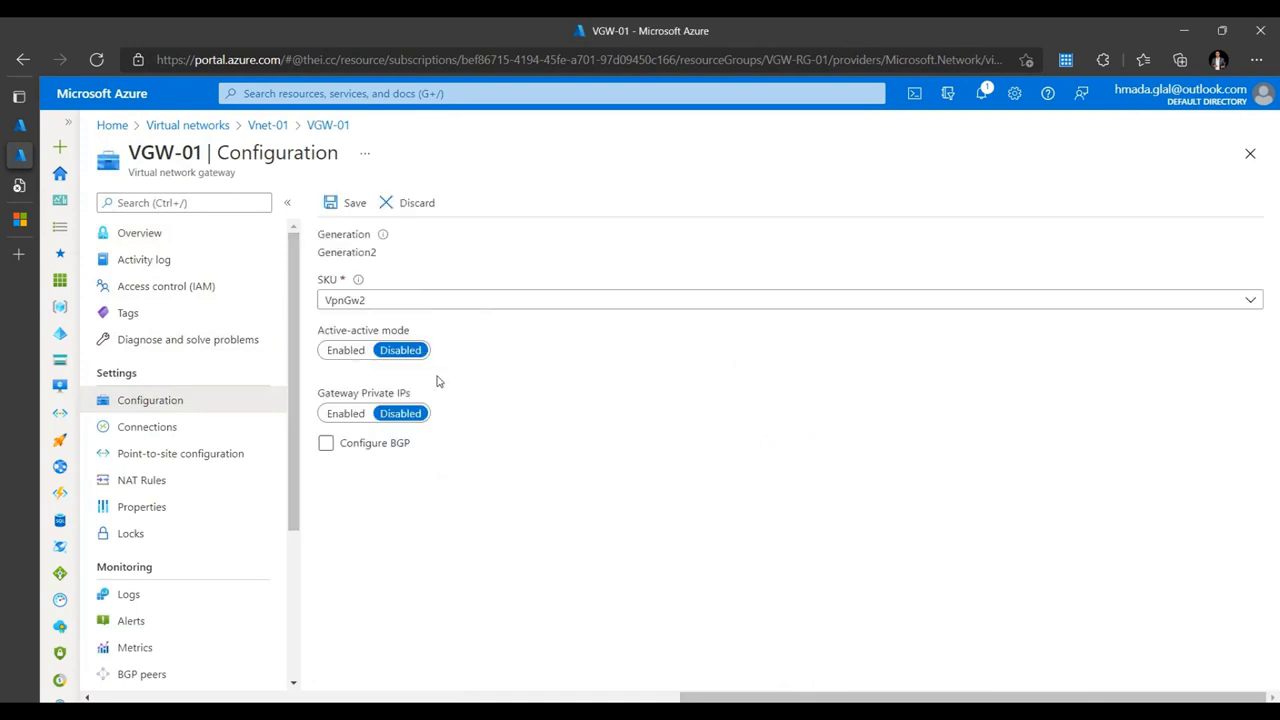
{"action": "left_click", "coordinate": [350, 352]}
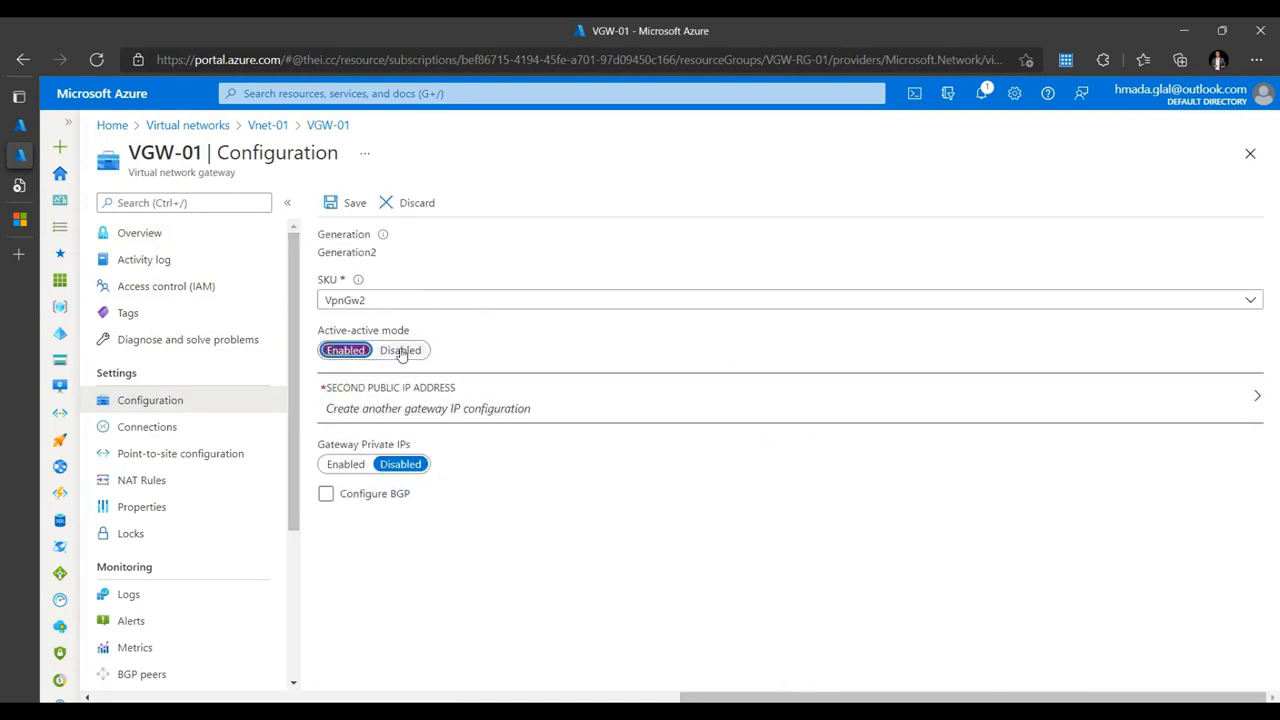
{"action": "left_click", "coordinate": [401, 352]}
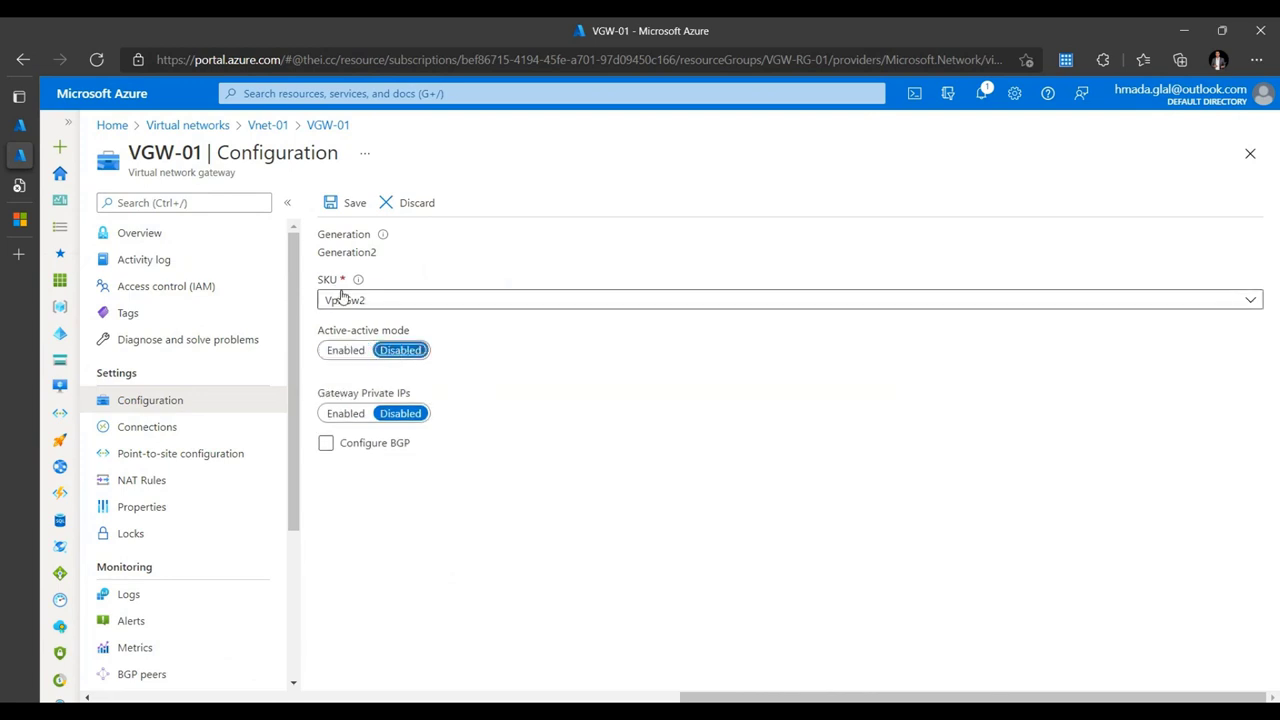
{"action": "left_click", "coordinate": [430, 305]}
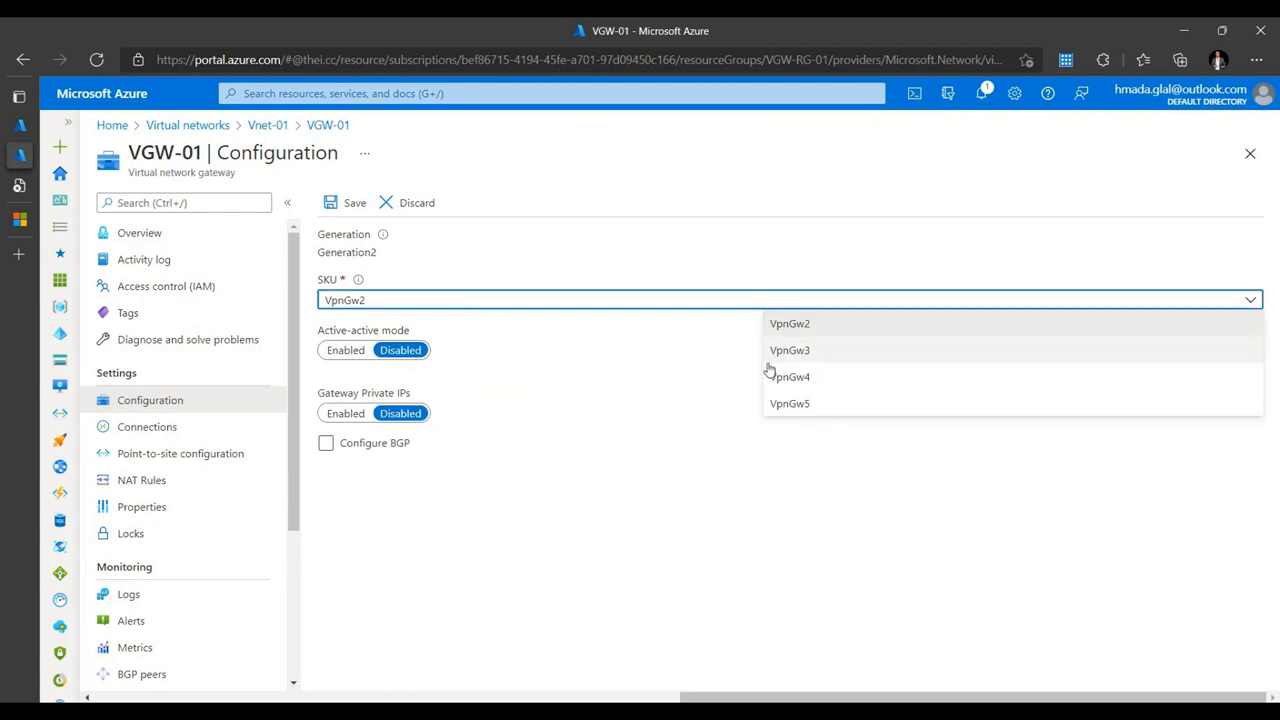
{"action": "double_click", "coordinate": [335, 255]}
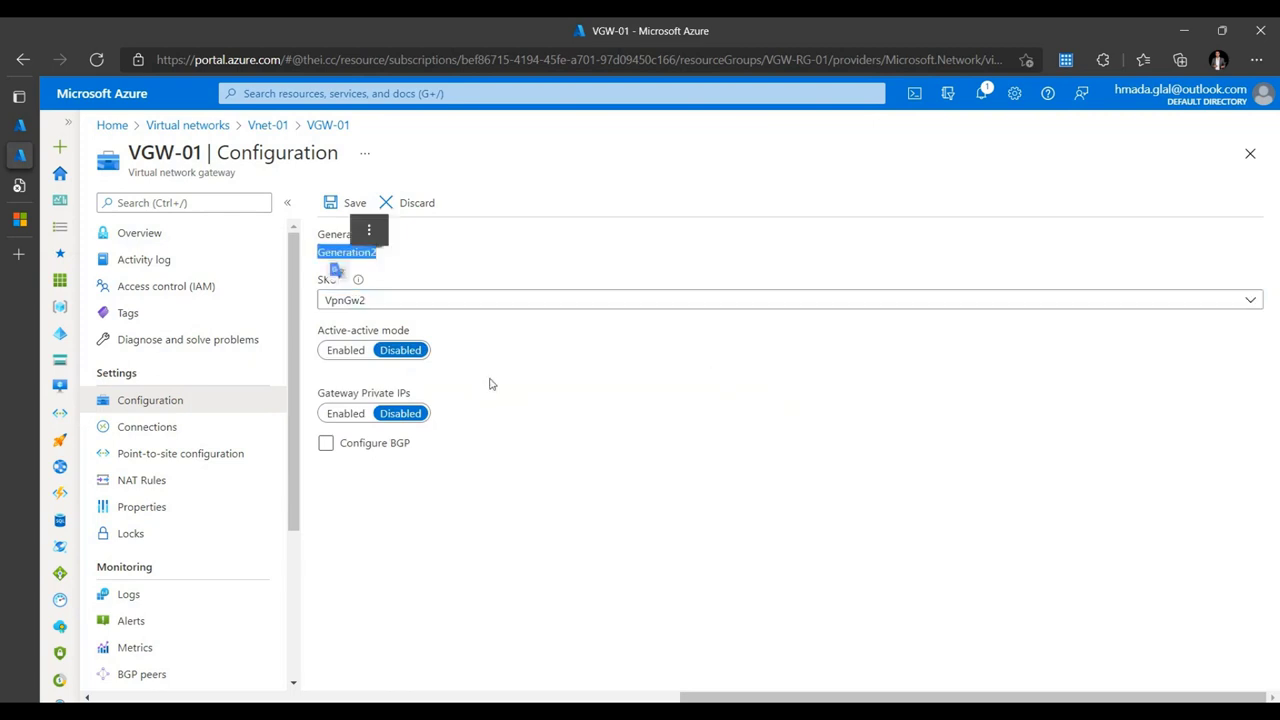
{"action": "left_click", "coordinate": [489, 384]}
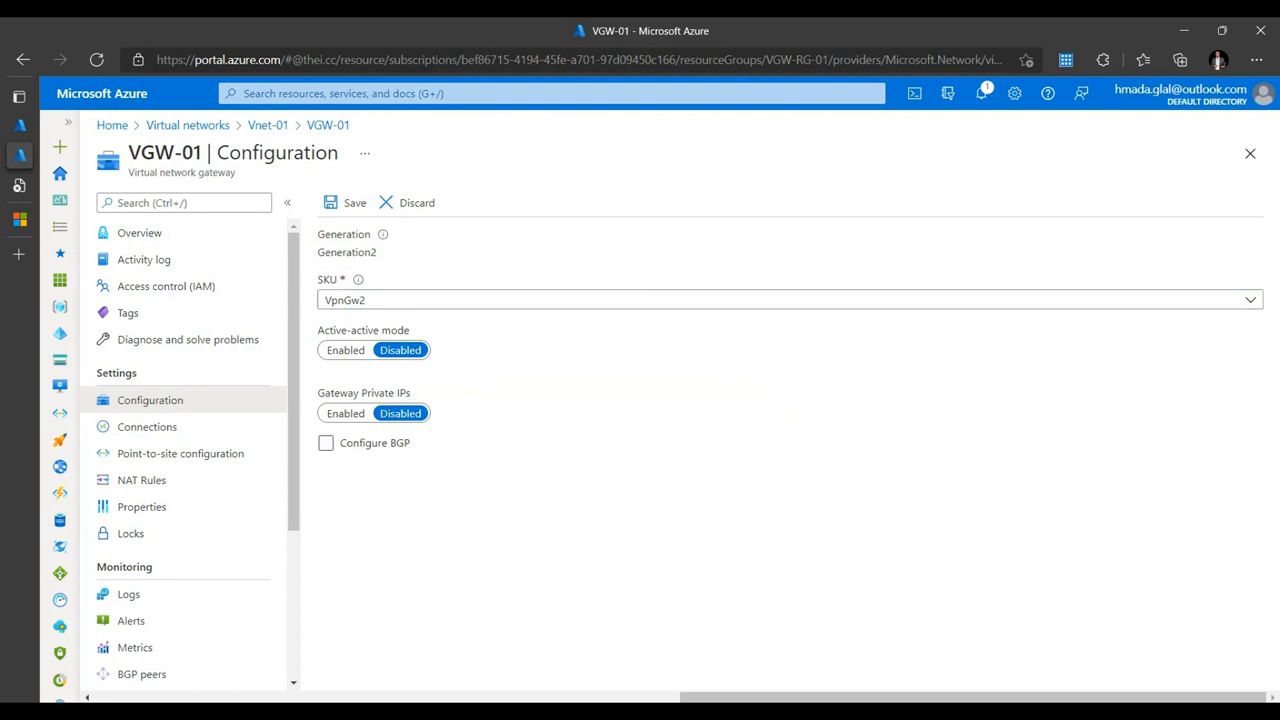
- Inspect BGP (ASN 65515) and gateway private IPs, then set both back to disabled
{"action": "left_click", "coordinate": [327, 442]}
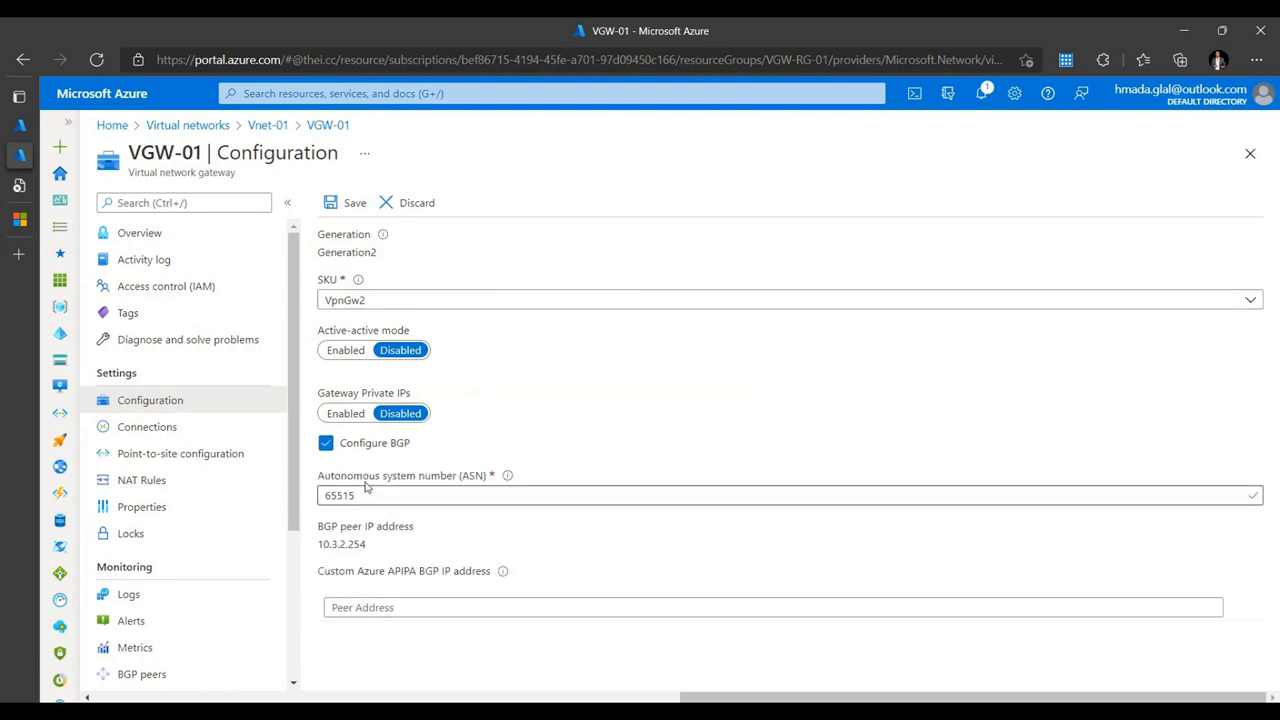
{"action": "left_click", "coordinate": [329, 445]}
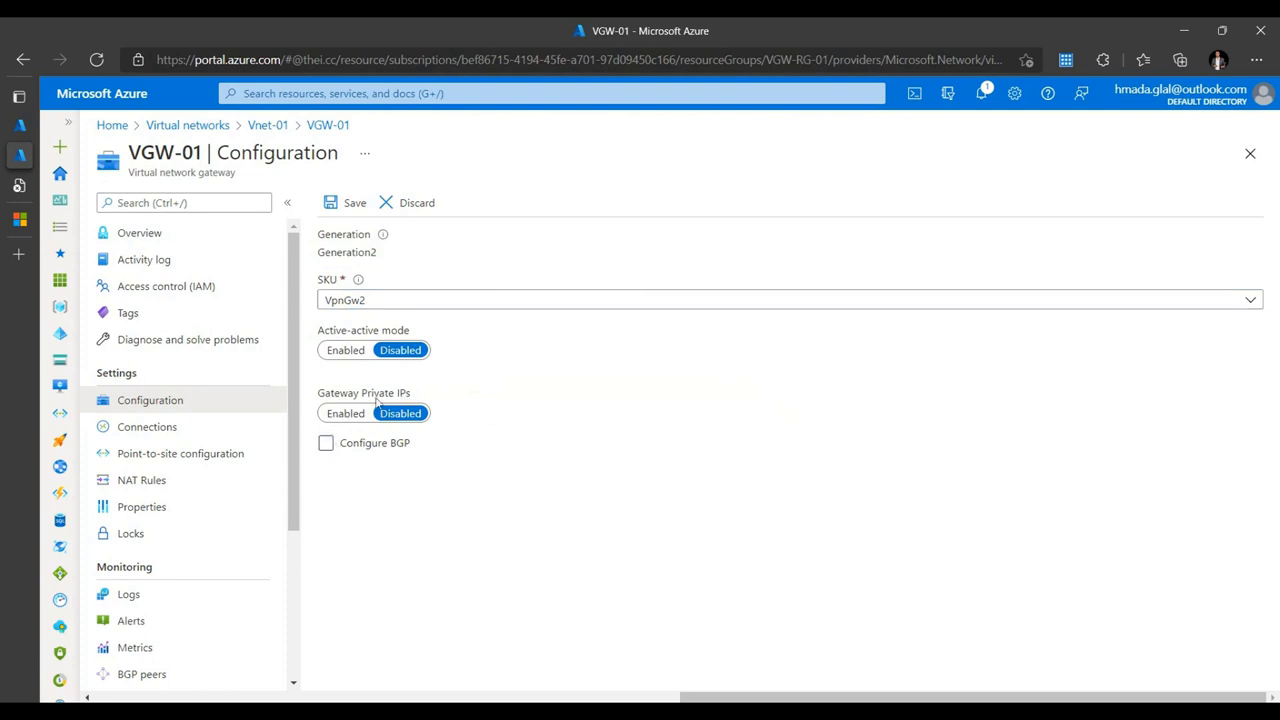
{"action": "left_click", "coordinate": [346, 414]}
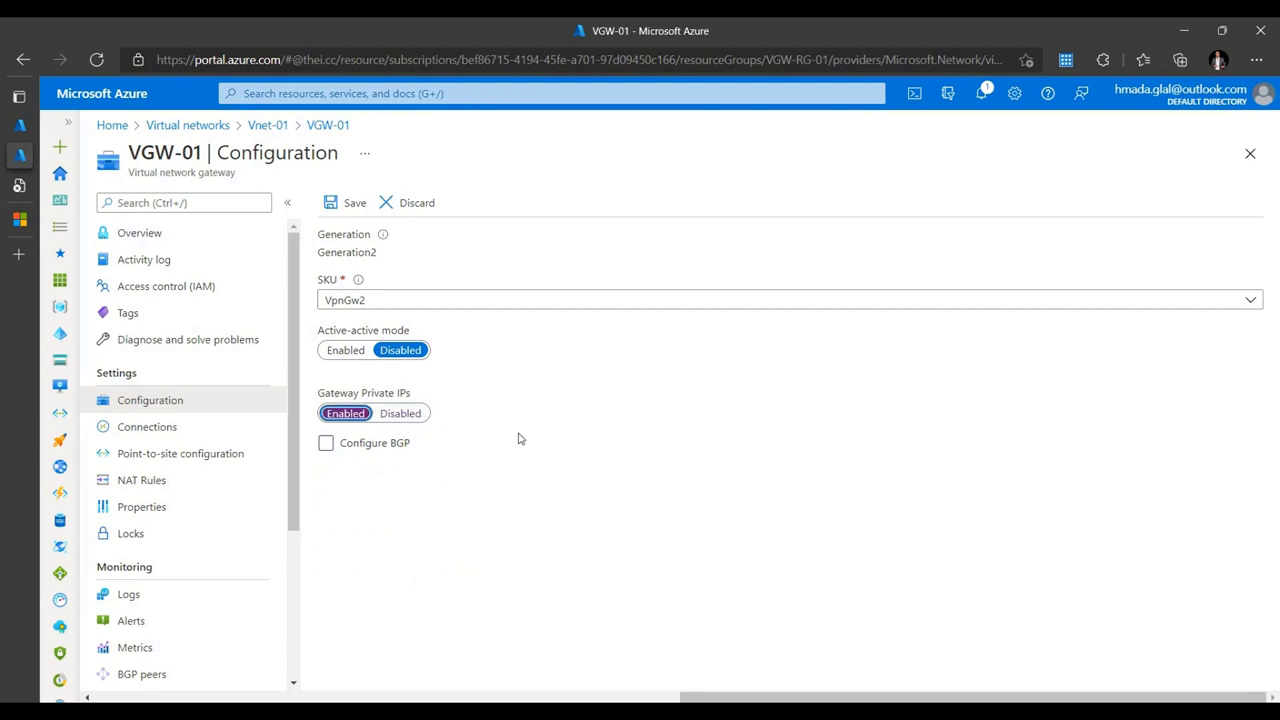
{"action": "key", "text": "Right"}
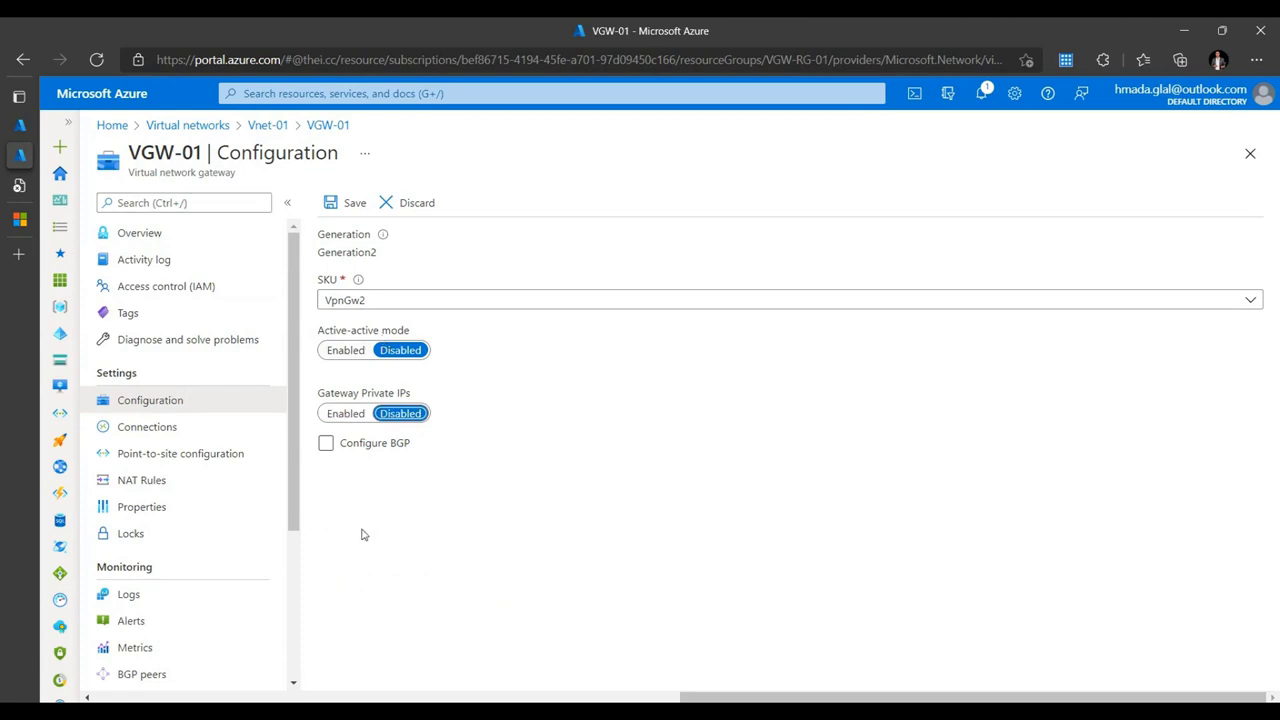
{"action": "key", "text": "alt+Tab"}
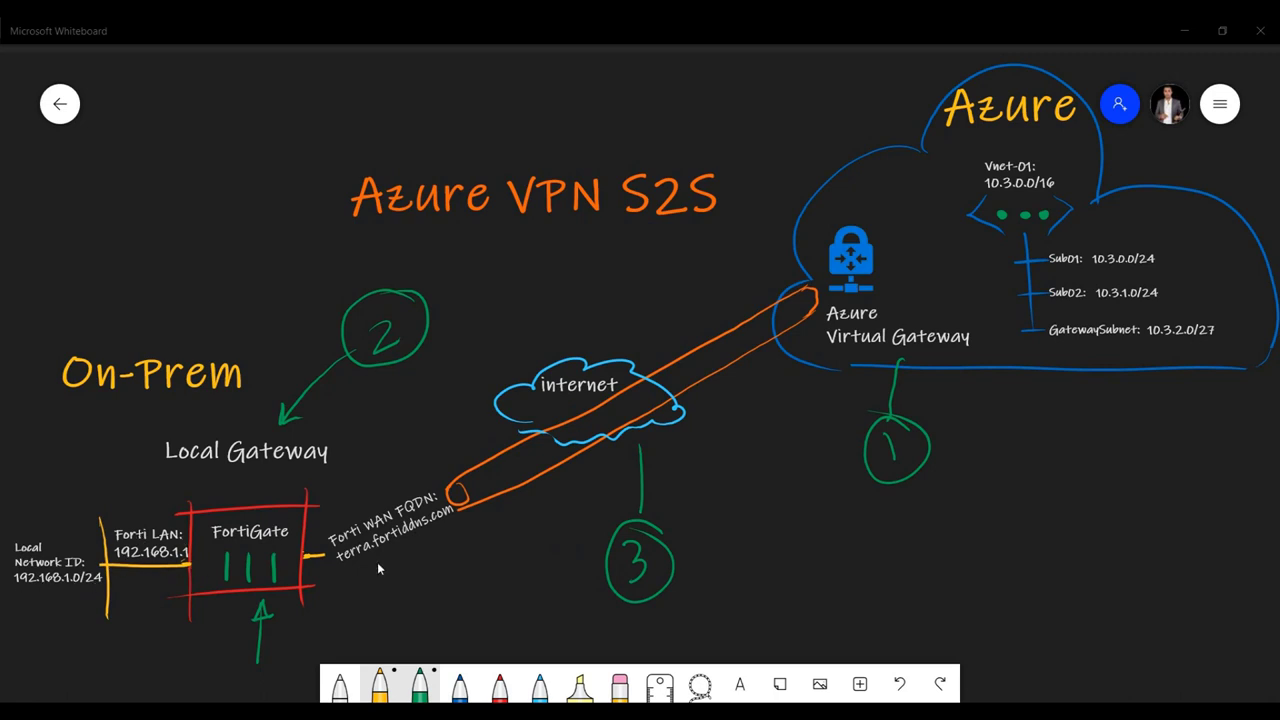
{"action": "key", "text": "alt+Tab"}
- Open Local network gateways, discarding unsaved edits, and start a new gateway under Visual Studio Enterprise Subscription
{"action": "left_click", "coordinate": [383, 97]}
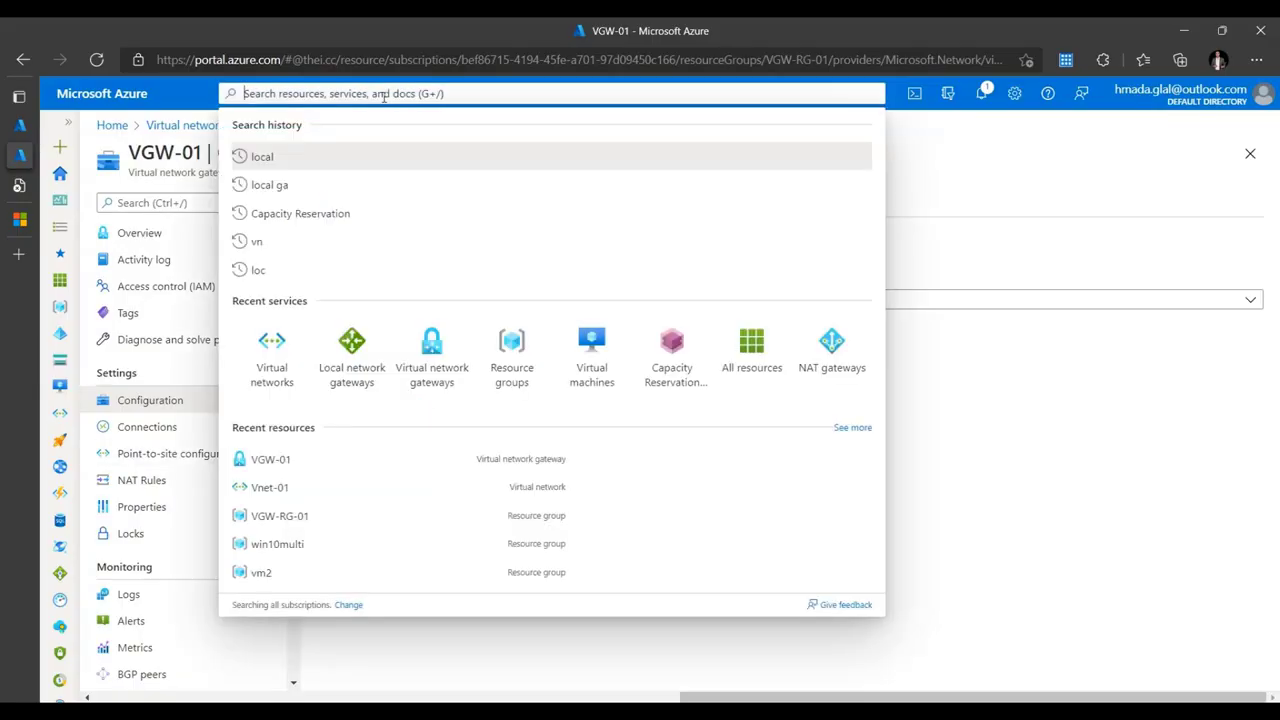
{"action": "type", "text": "local"}
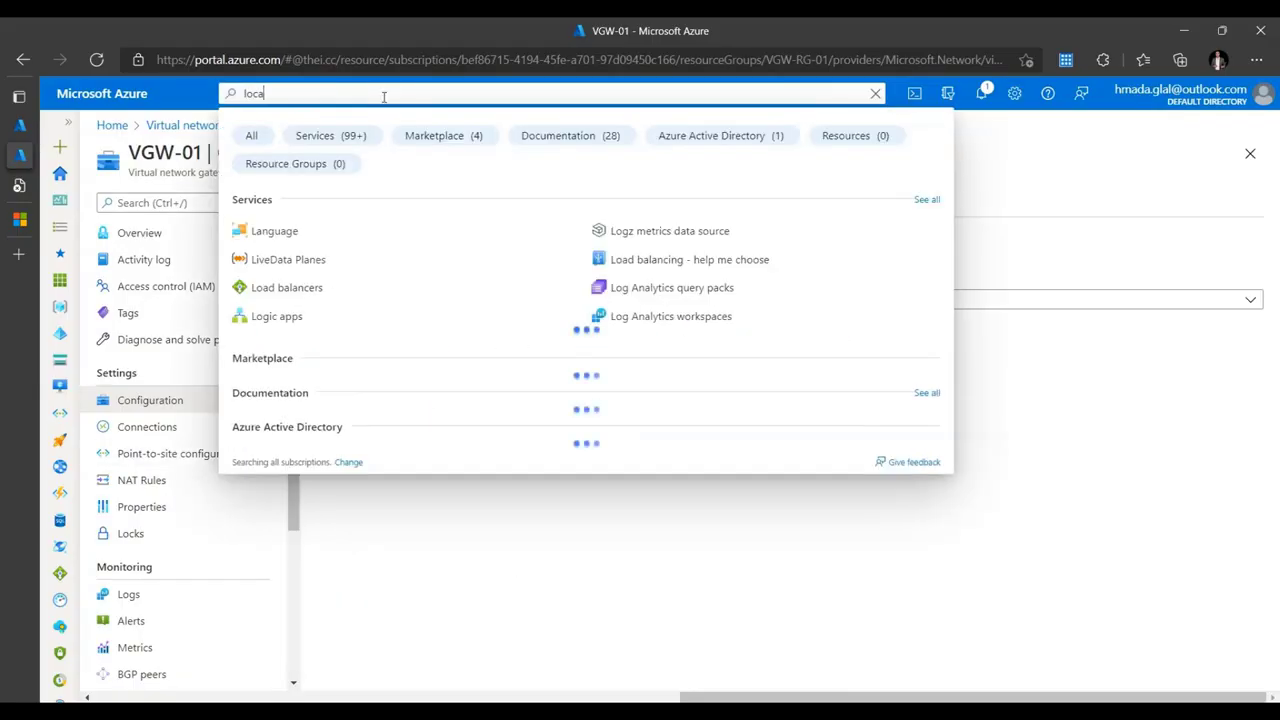
{"action": "left_click", "coordinate": [345, 232]}
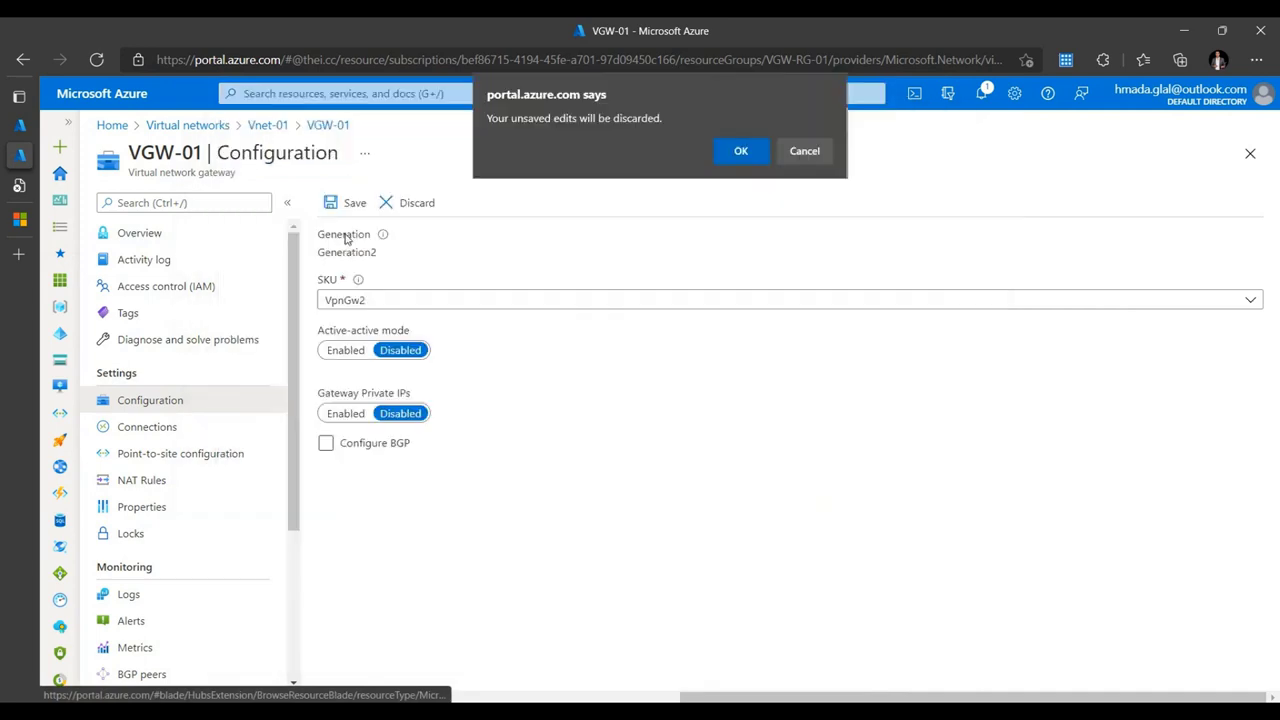
{"action": "left_click", "coordinate": [737, 149]}
{"action": "left_click", "coordinate": [136, 203]}
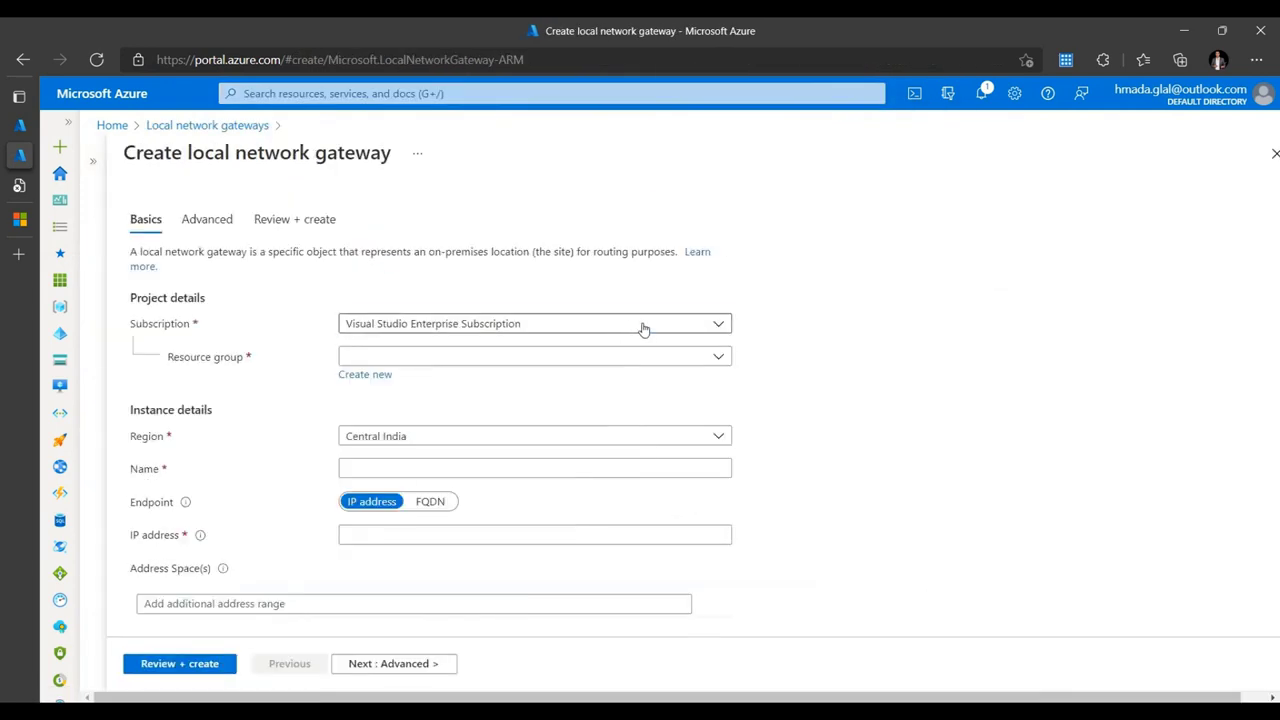
{"action": "left_click", "coordinate": [643, 327]}
{"action": "left_click", "coordinate": [643, 327]}
- Set resource group VGW-RG-01, region UAE North and name LocalGW-01
{"action": "left_click", "coordinate": [630, 358]}
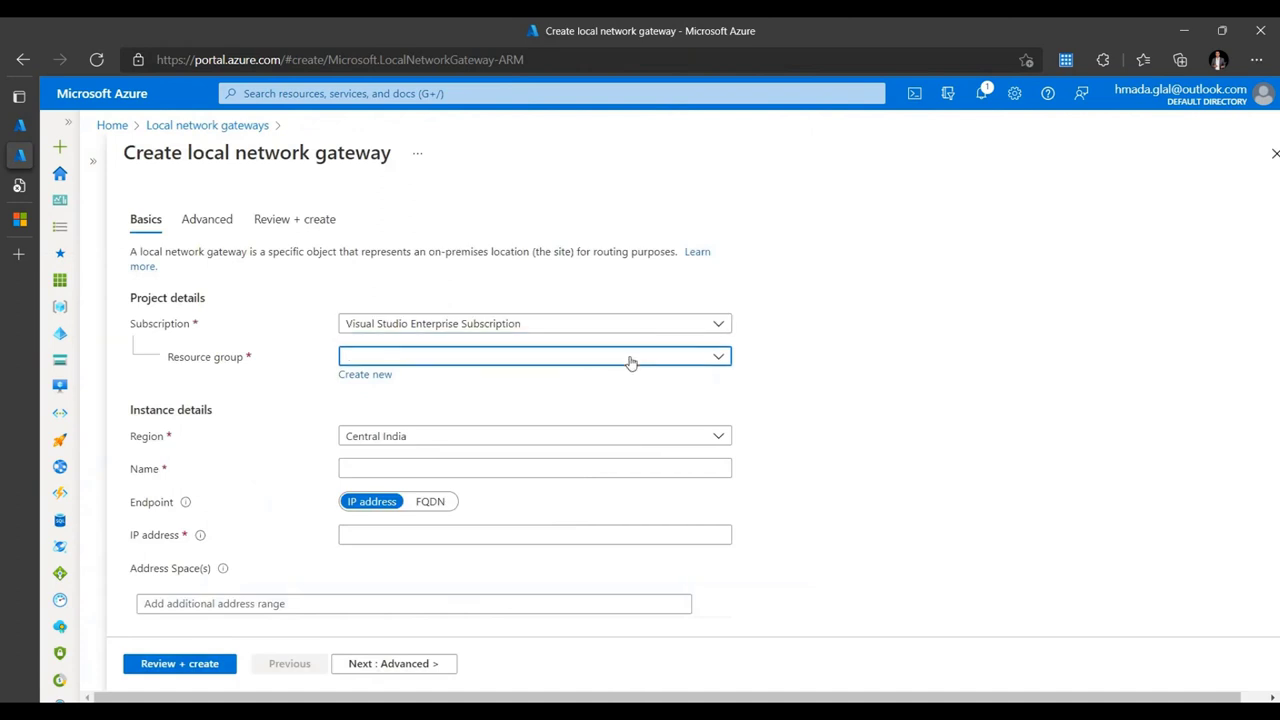
{"action": "left_click", "coordinate": [403, 468]}
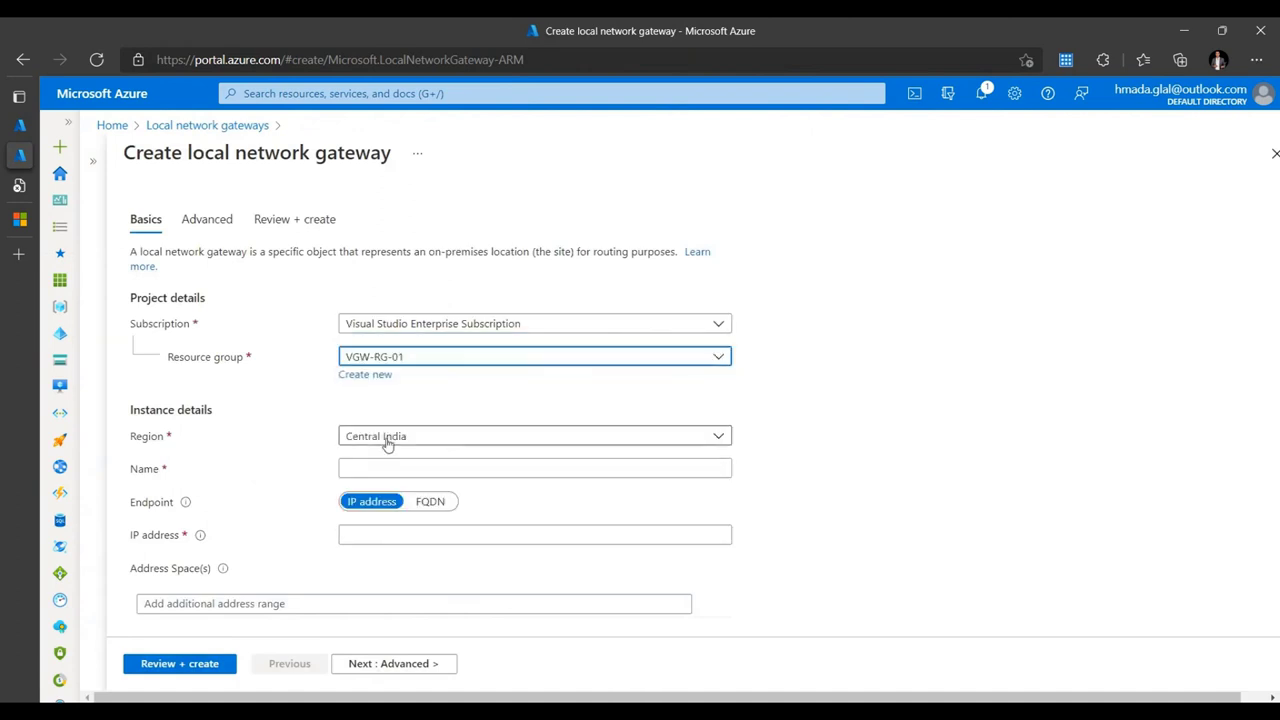
{"action": "left_click", "coordinate": [450, 438]}
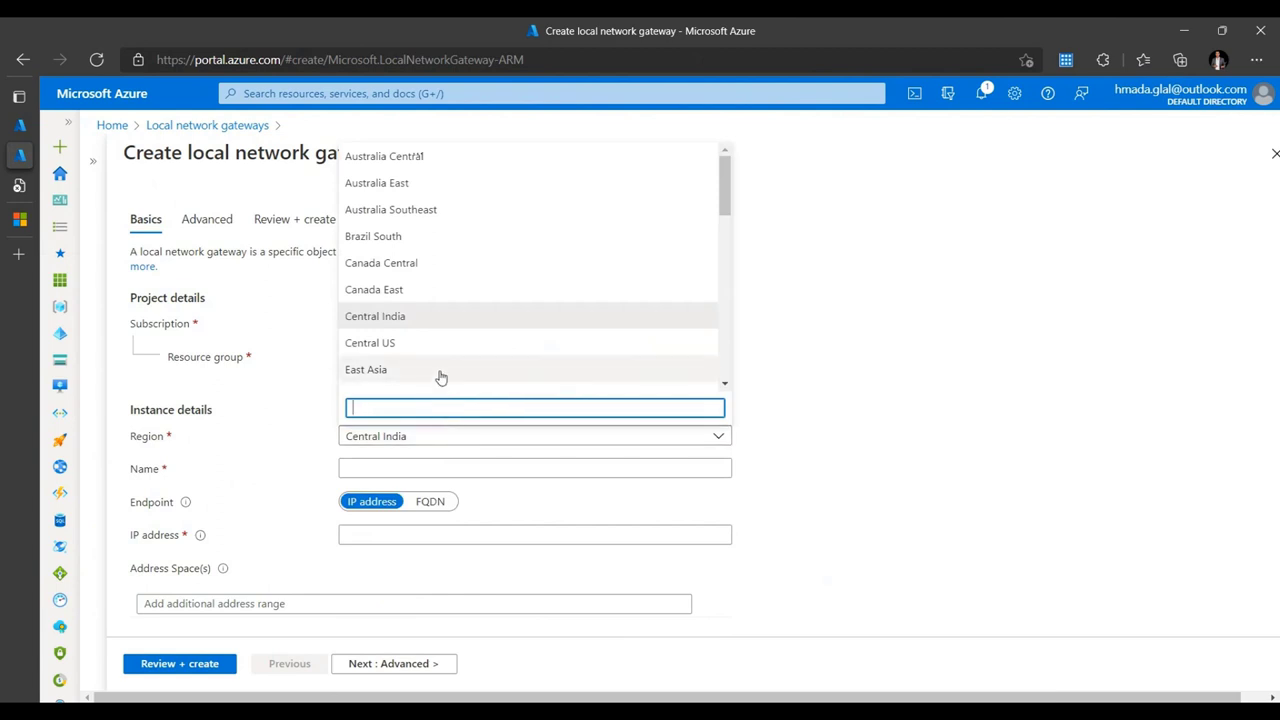
{"action": "type", "text": "uae"}
{"action": "left_click", "coordinate": [395, 380]}
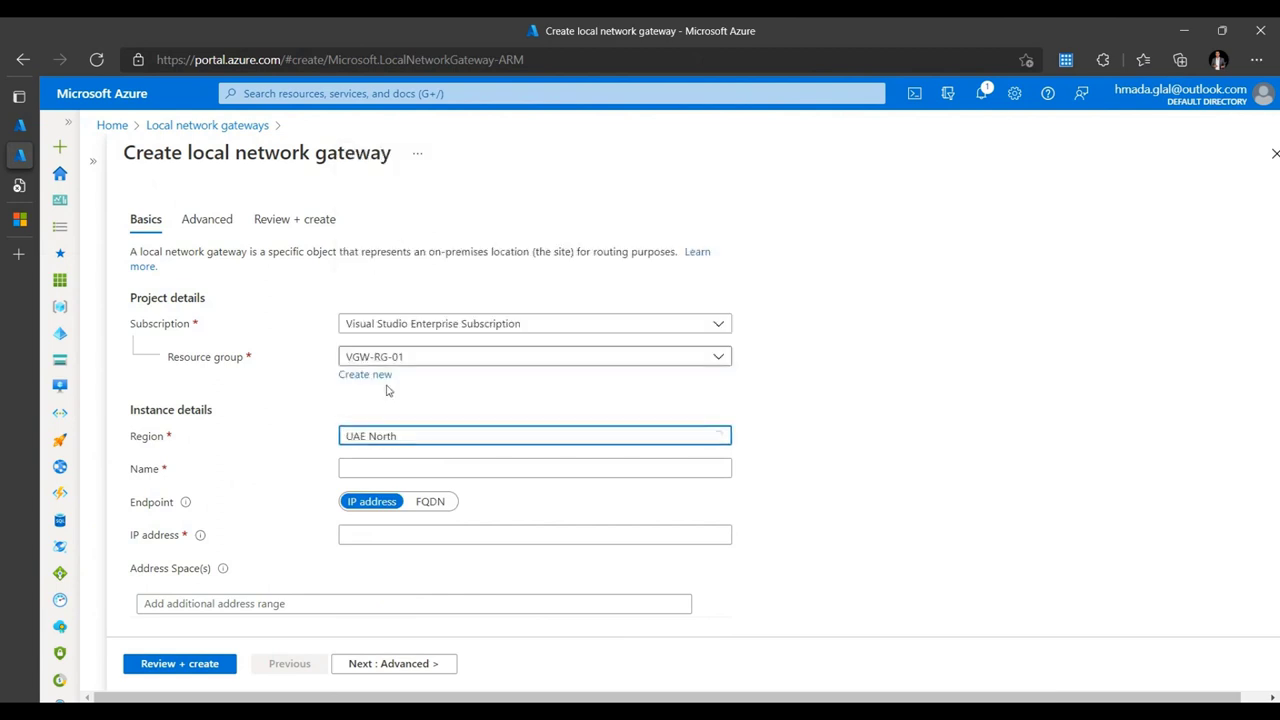
{"action": "left_click", "coordinate": [427, 467]}
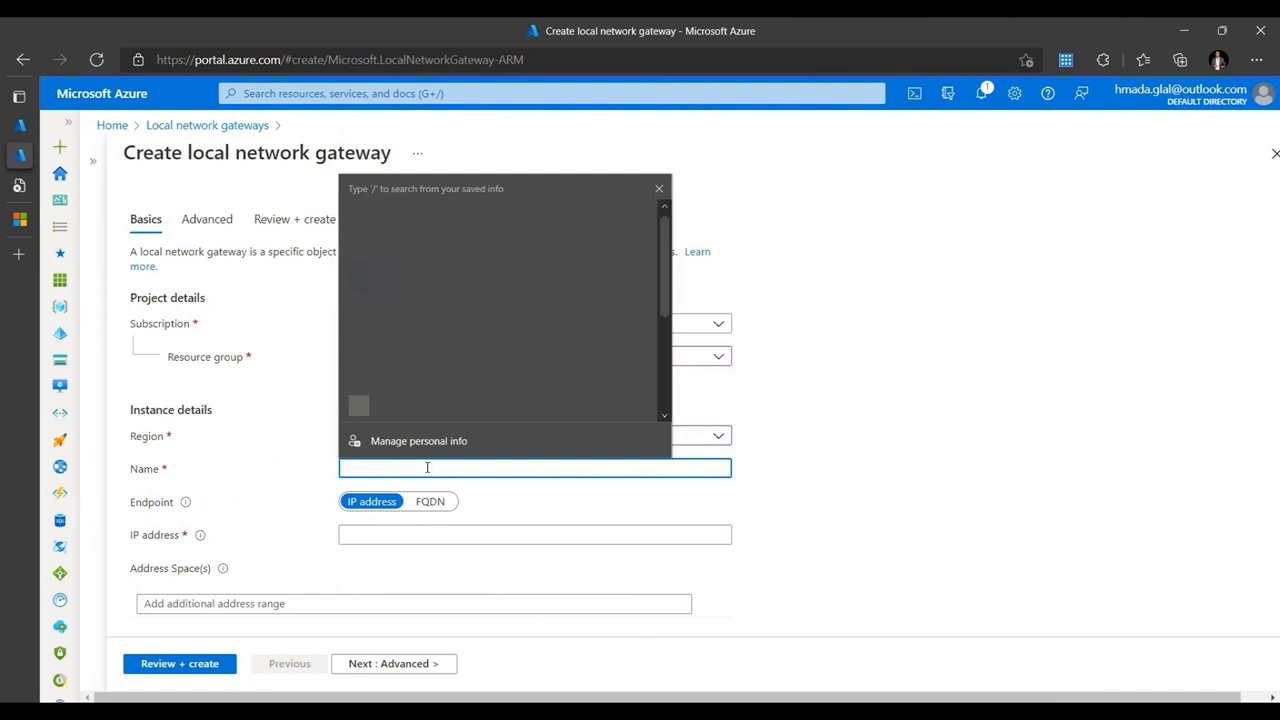
{"action": "type", "text": "LocalGW-01"}
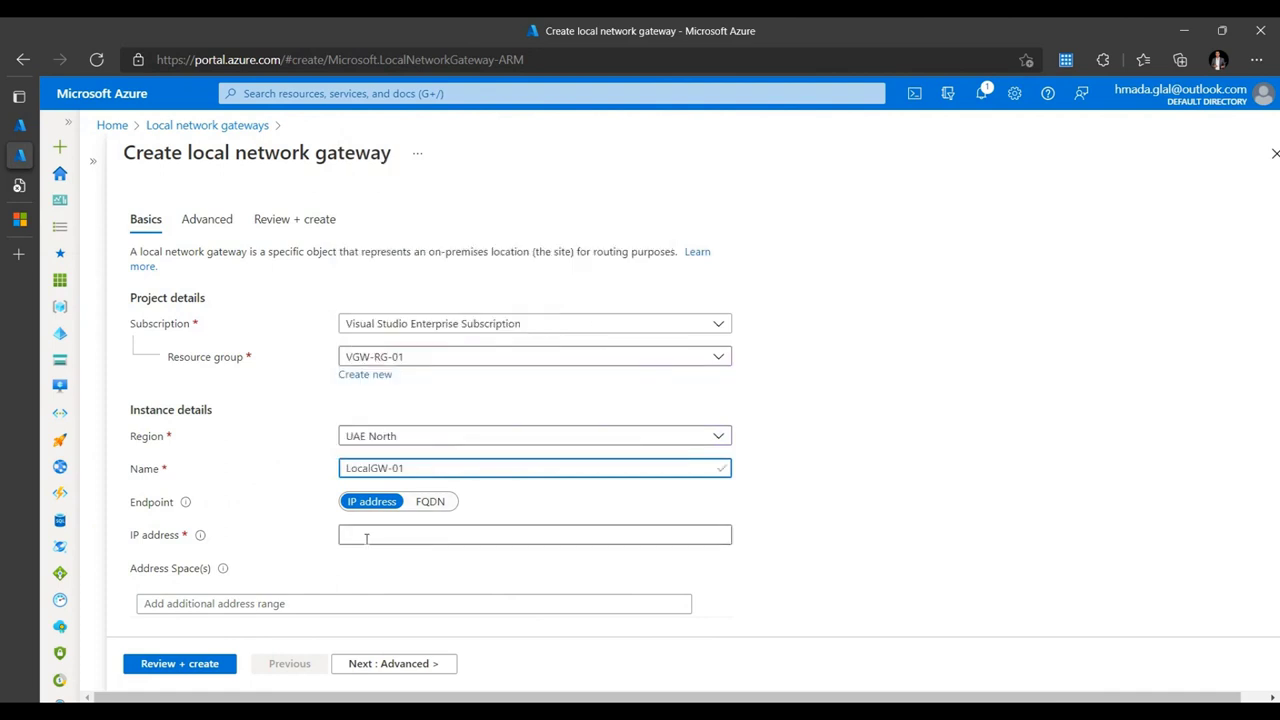
- Switch the local gateway's endpoint type from IP address to FQDN
{"action": "left_click", "coordinate": [366, 538]}
{"action": "left_click", "coordinate": [477, 563]}
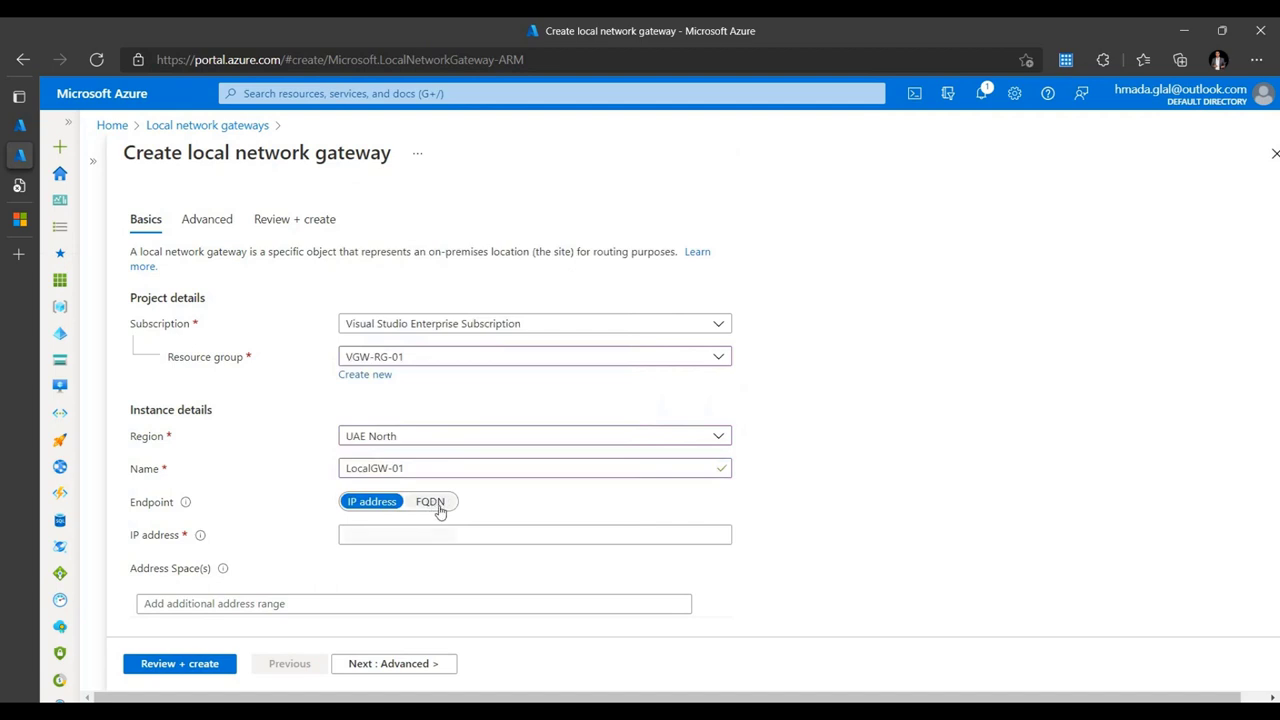
{"action": "left_click", "coordinate": [431, 503]}
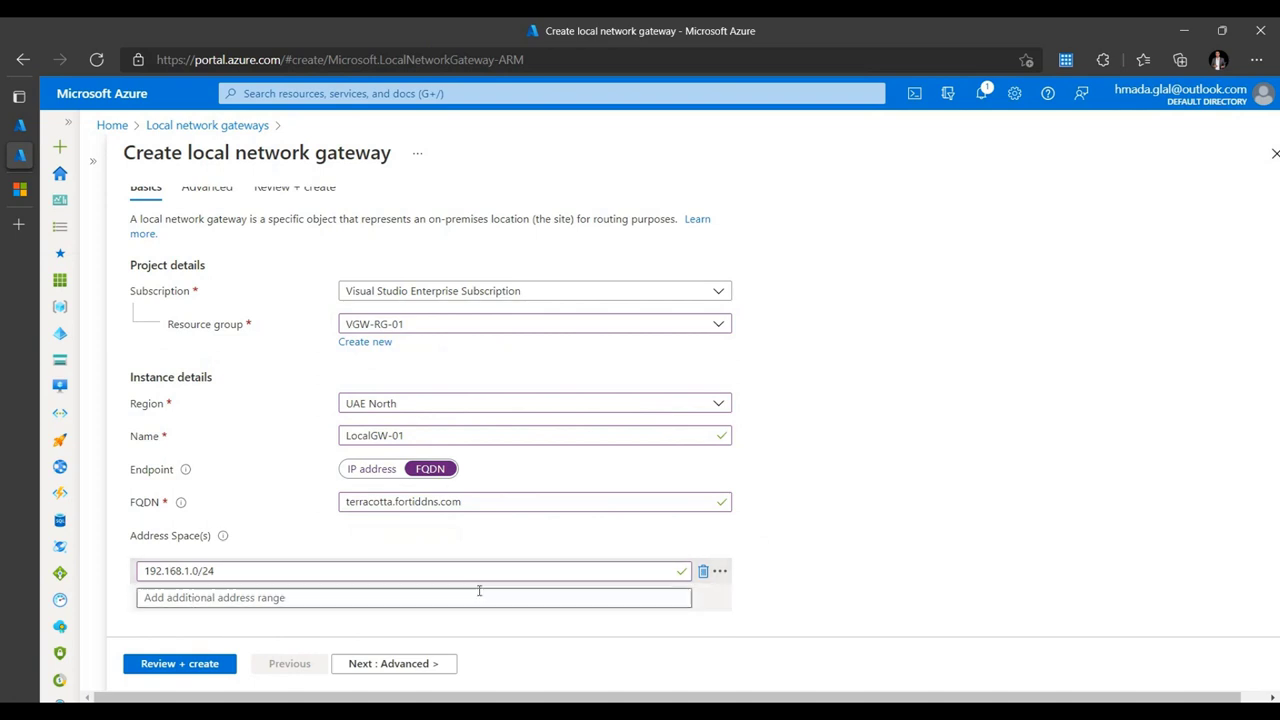
{"action": "scroll", "coordinate": [494, 591], "scroll_direction": "up", "scroll_amount": 2}
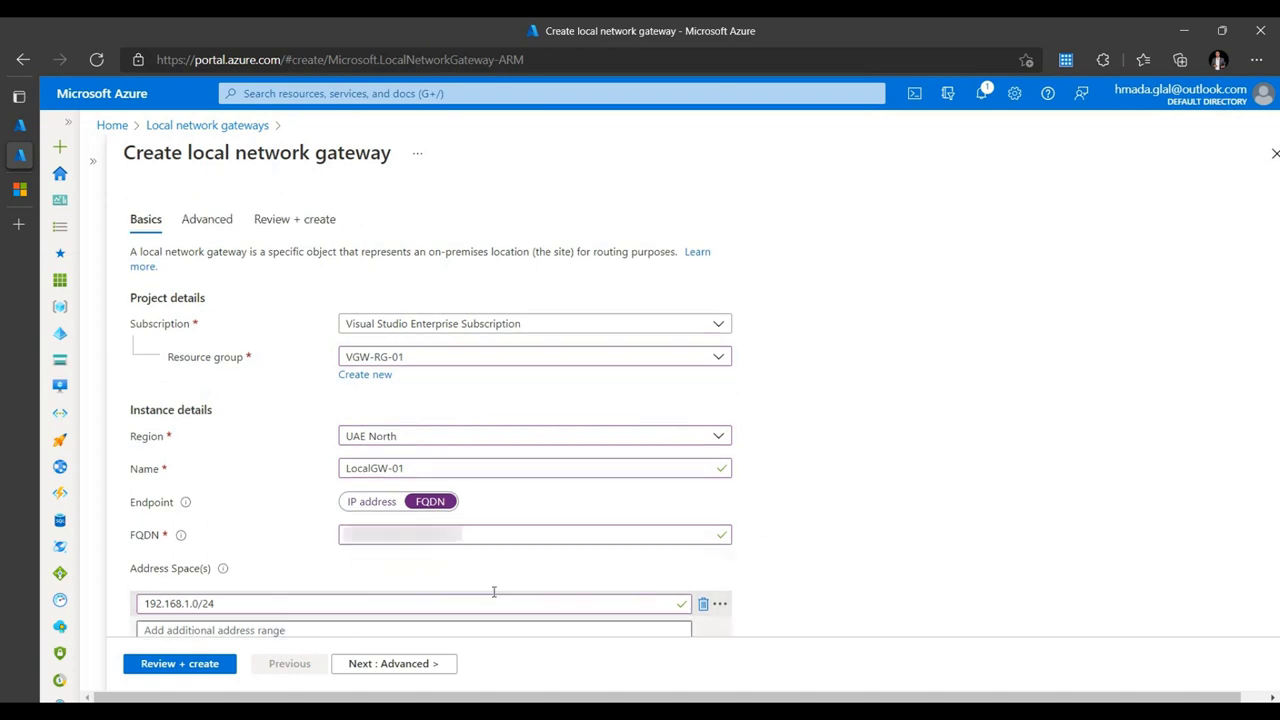
- Leave Configure BGP settings at No for LocalGW-01 and run Review + create validation
{"action": "left_click", "coordinate": [387, 666]}
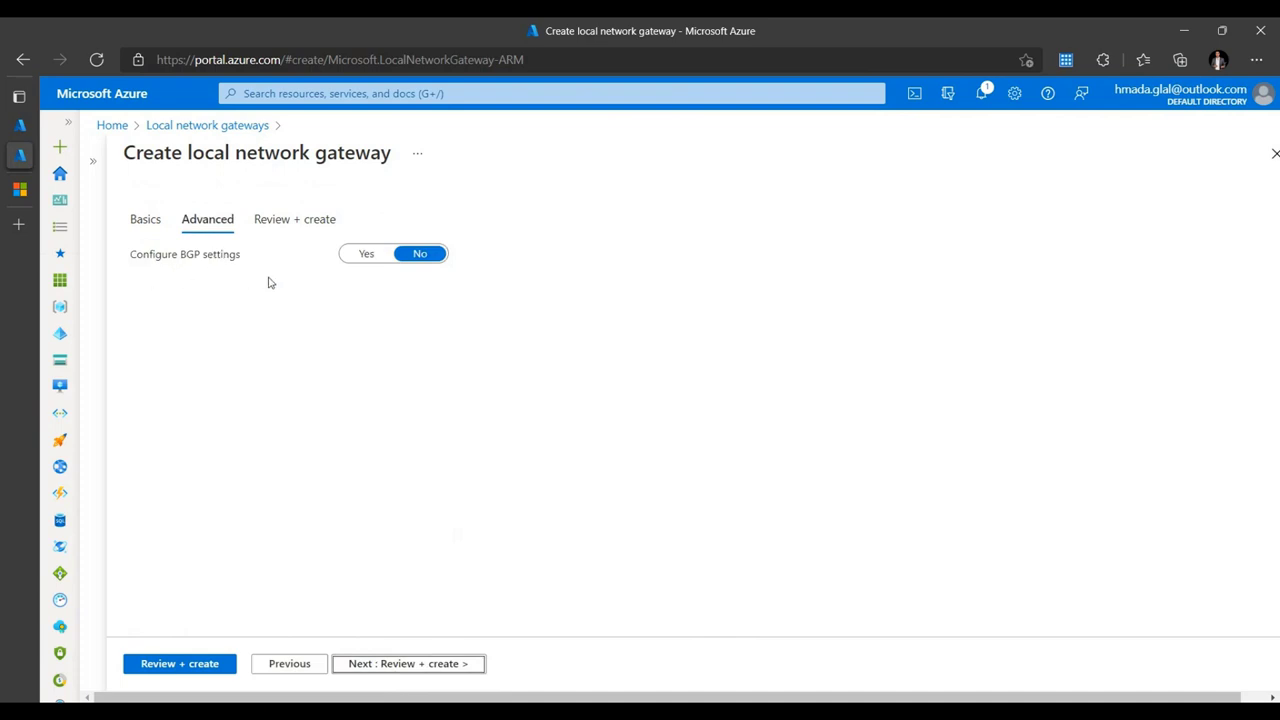
{"action": "left_click", "coordinate": [368, 256]}
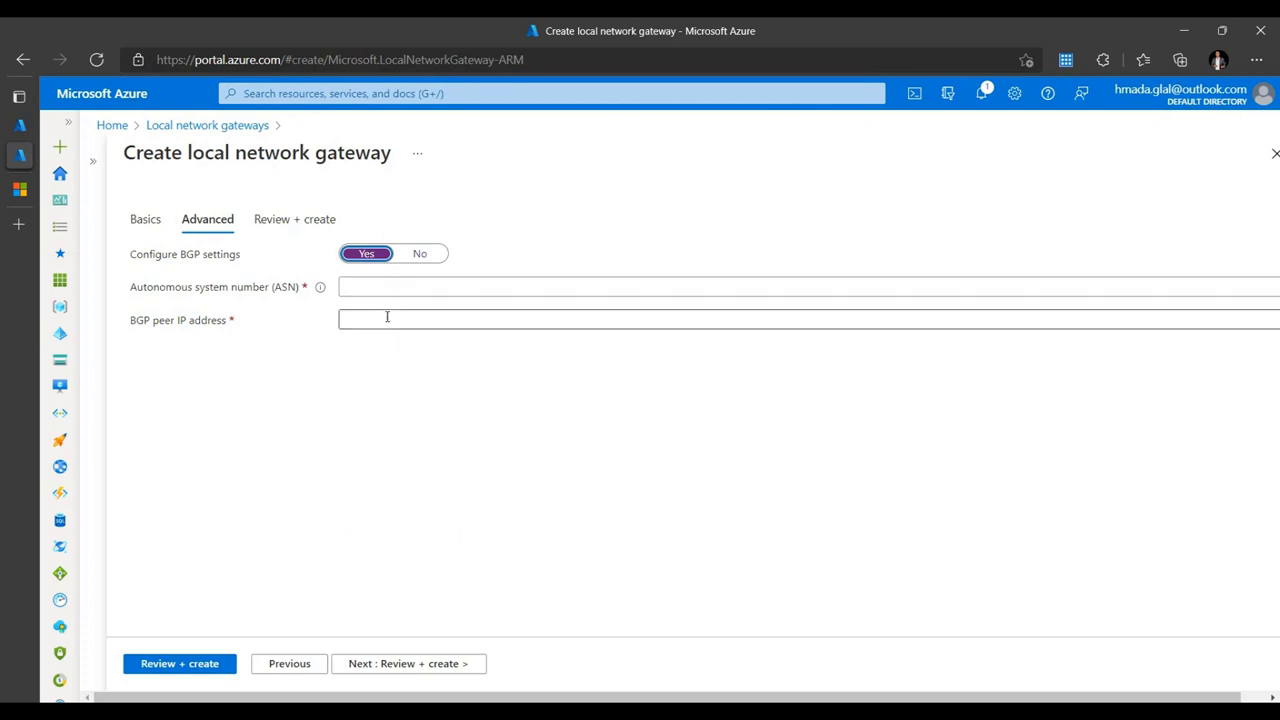
{"action": "left_click", "coordinate": [155, 220]}
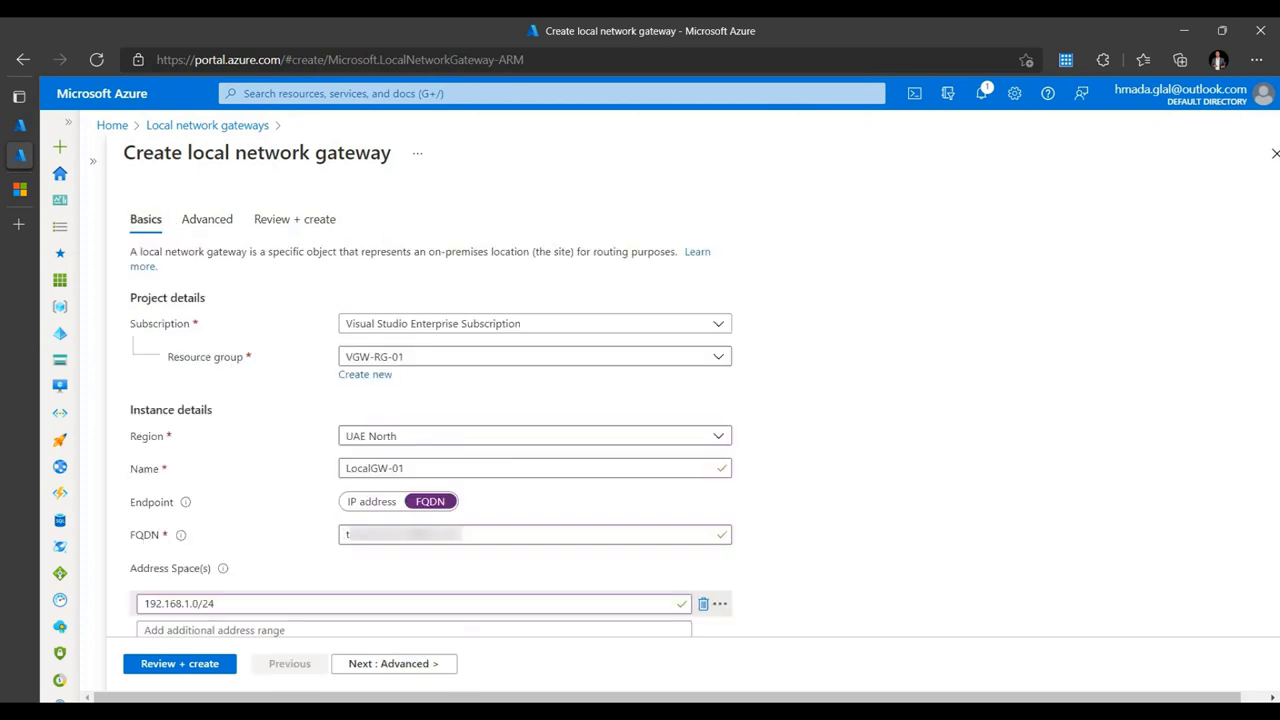
{"action": "left_click", "coordinate": [207, 222]}
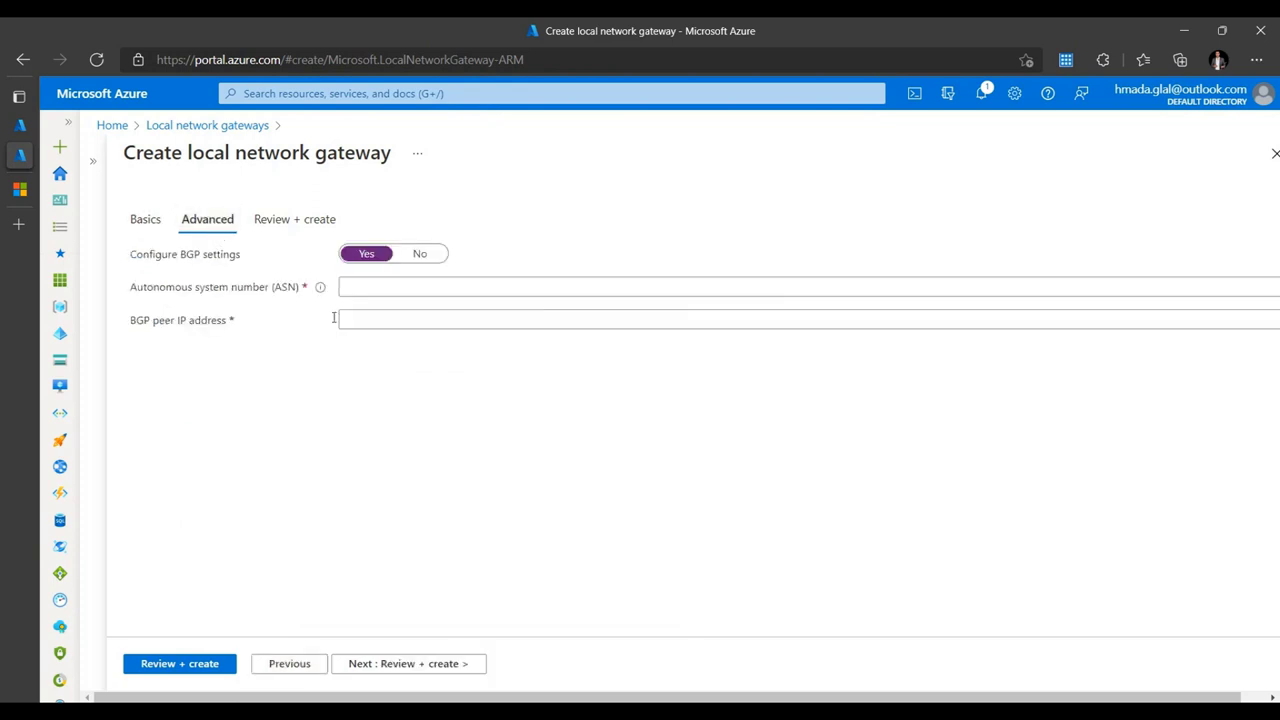
{"action": "left_click", "coordinate": [419, 253]}
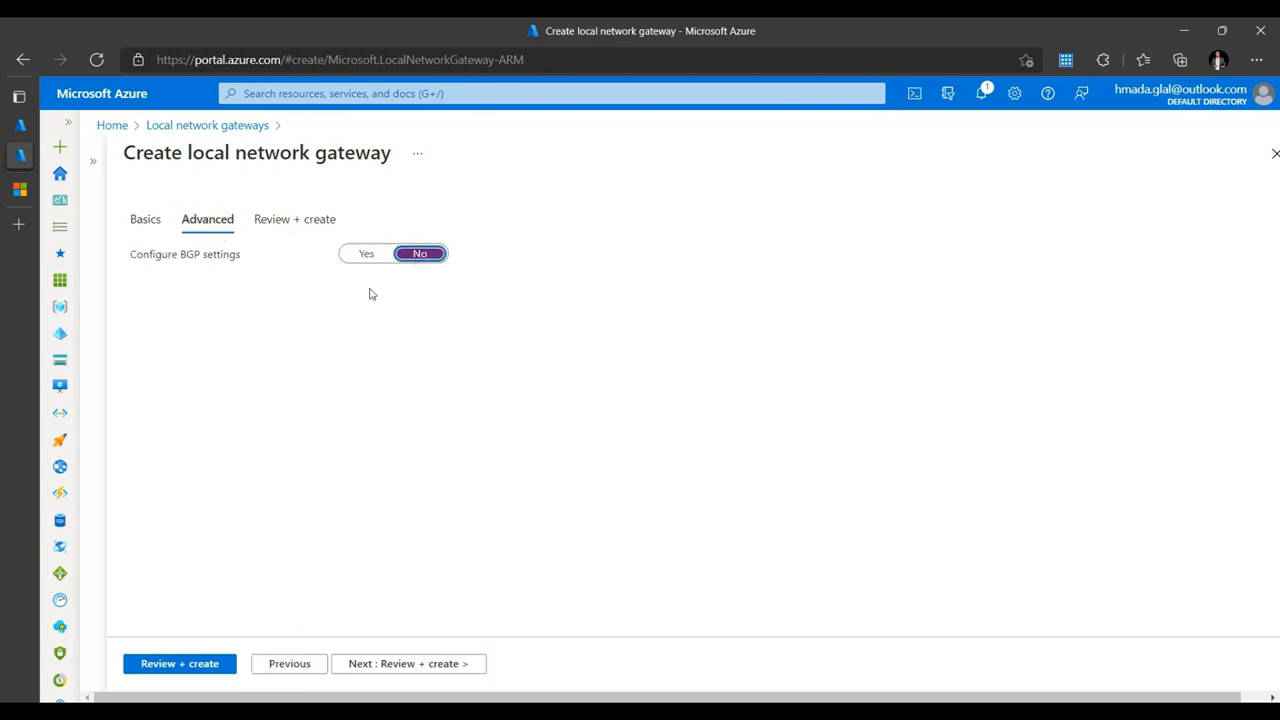
{"action": "left_click", "coordinate": [306, 223]}
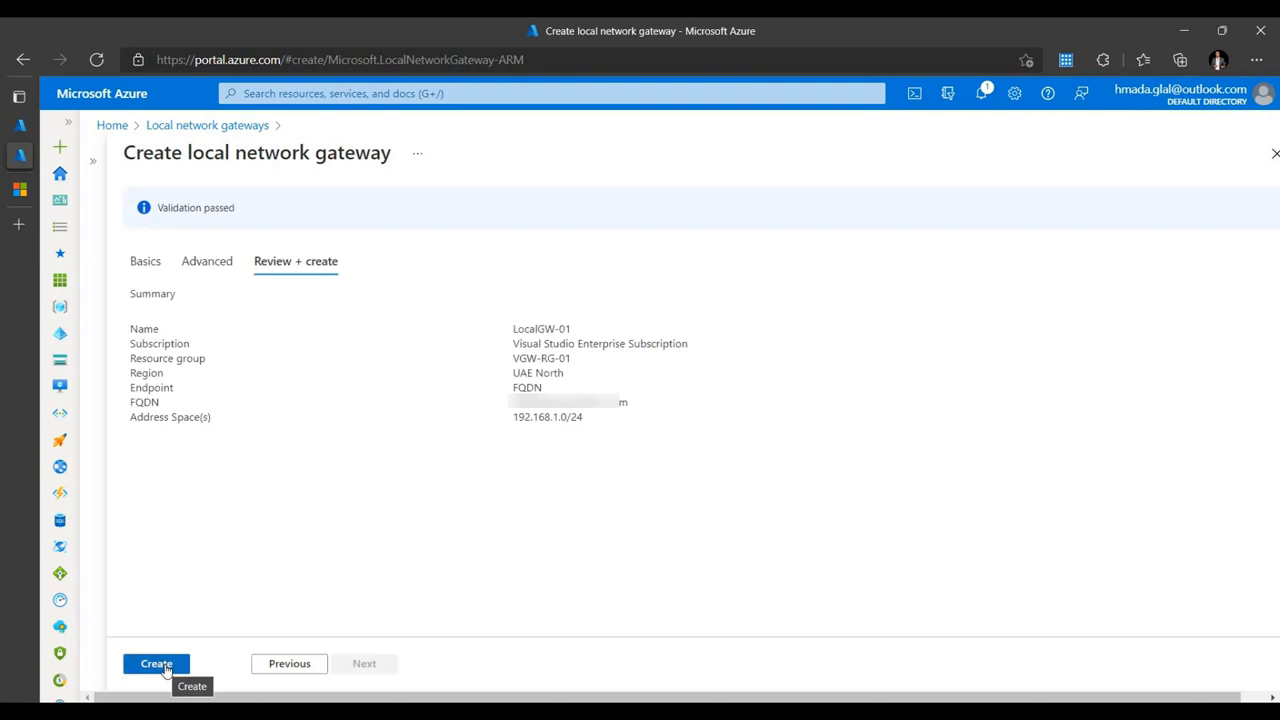
- Deploy LocalGW-01, check its Configuration page, then return to the Whiteboard VPN diagram
{"action": "left_click", "coordinate": [157, 664]}
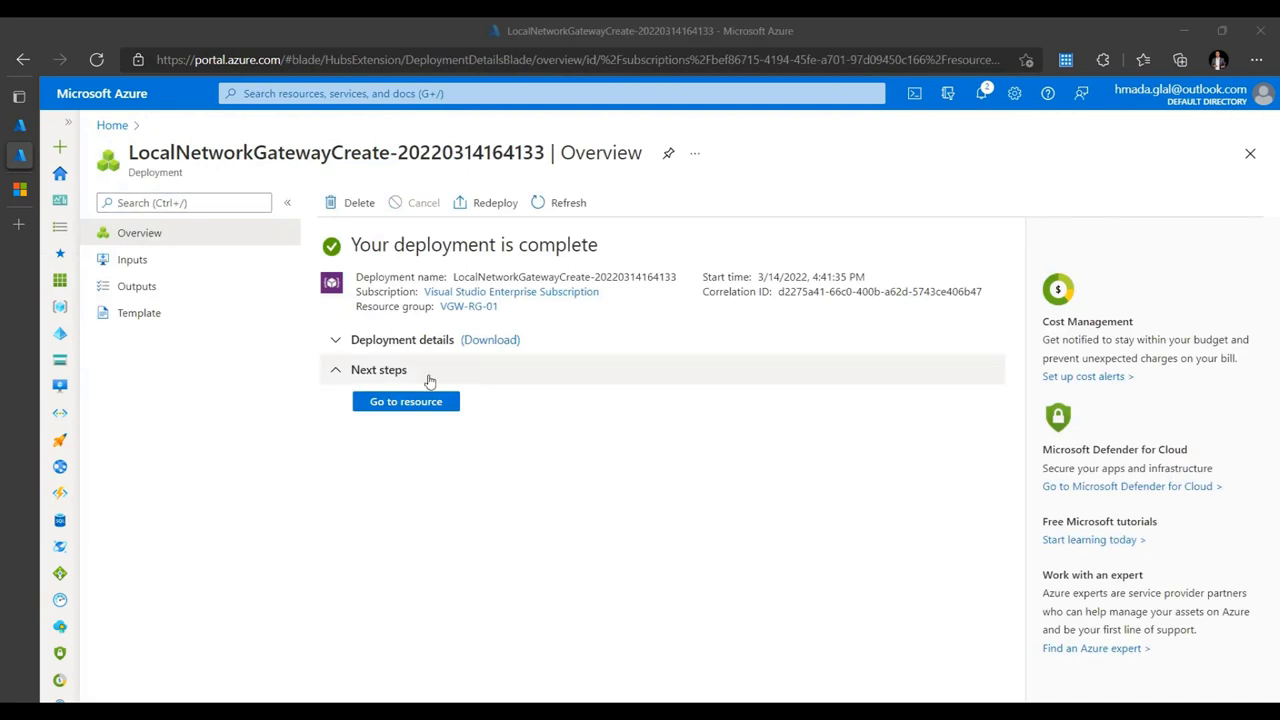
{"action": "left_click", "coordinate": [350, 342]}
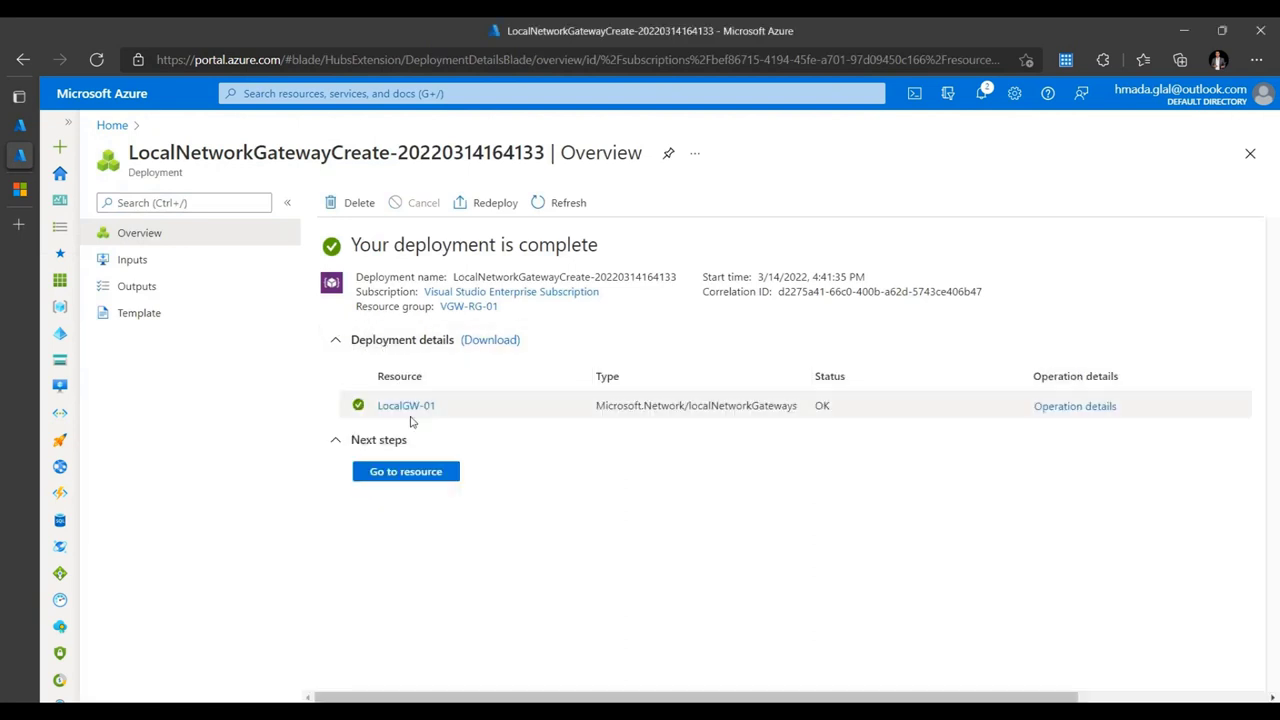
{"action": "left_click", "coordinate": [401, 408]}
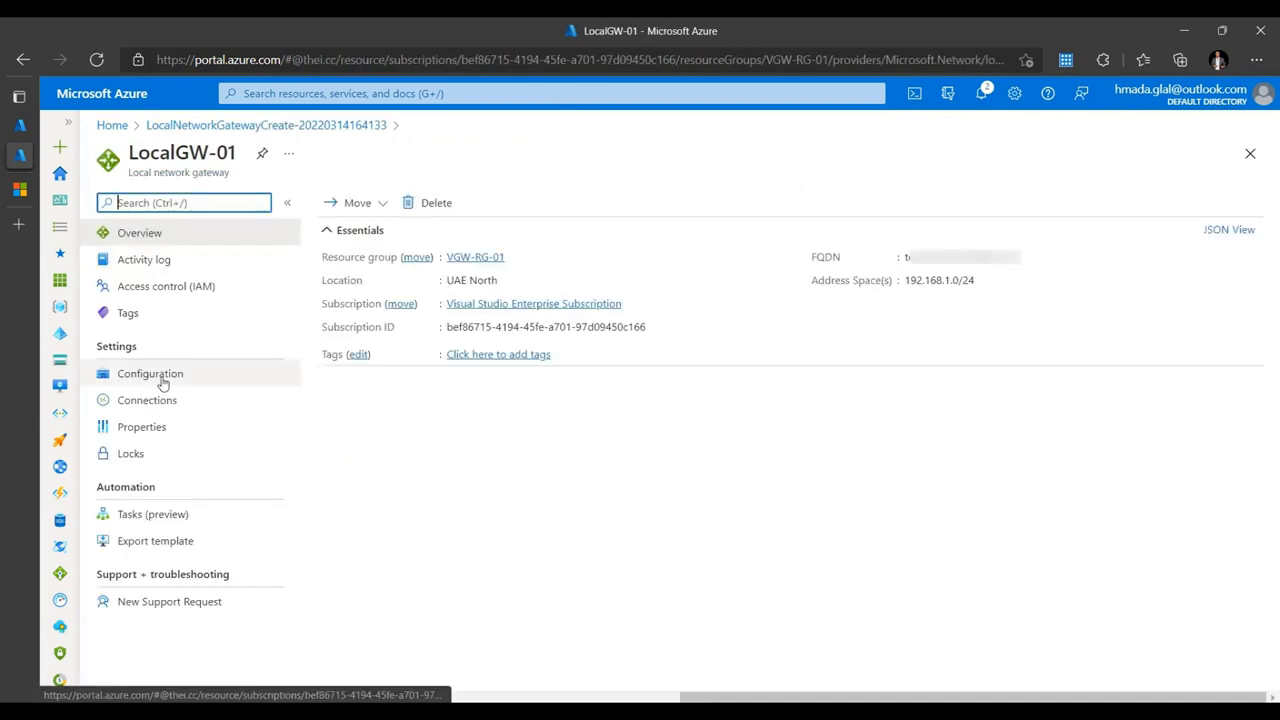
{"action": "left_click", "coordinate": [162, 383]}
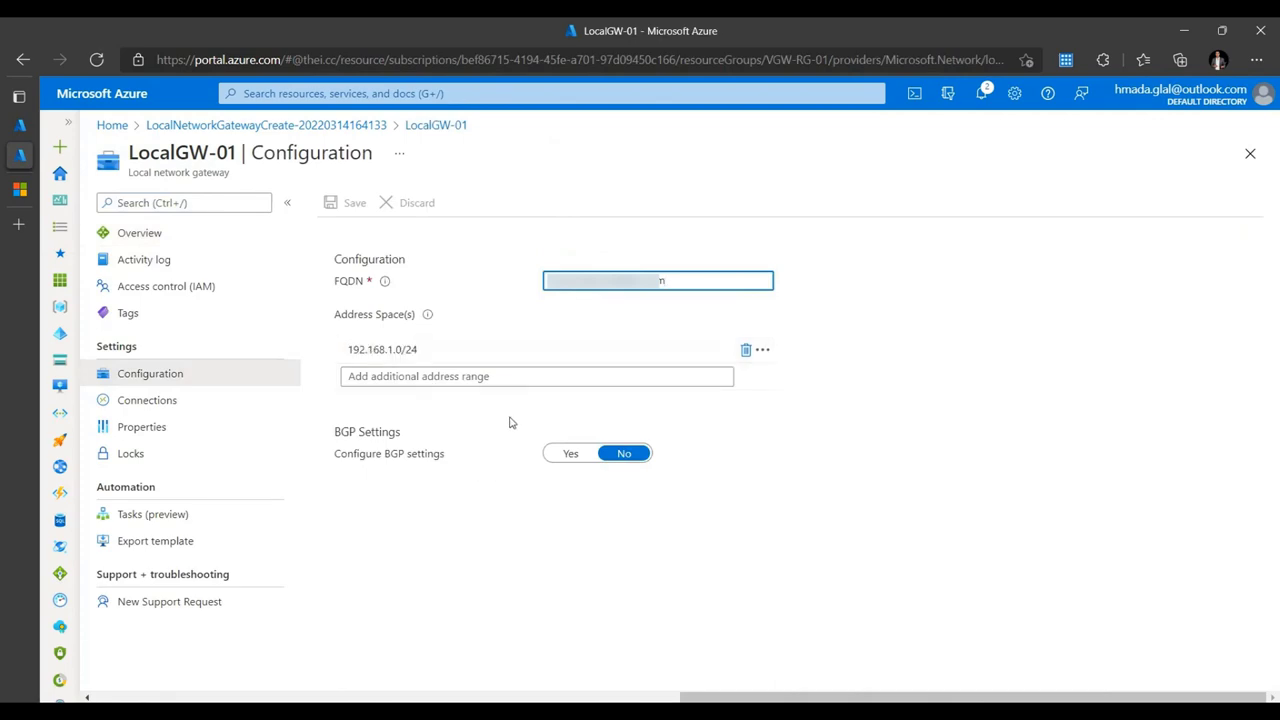
{"action": "key", "text": "alt+Tab"}
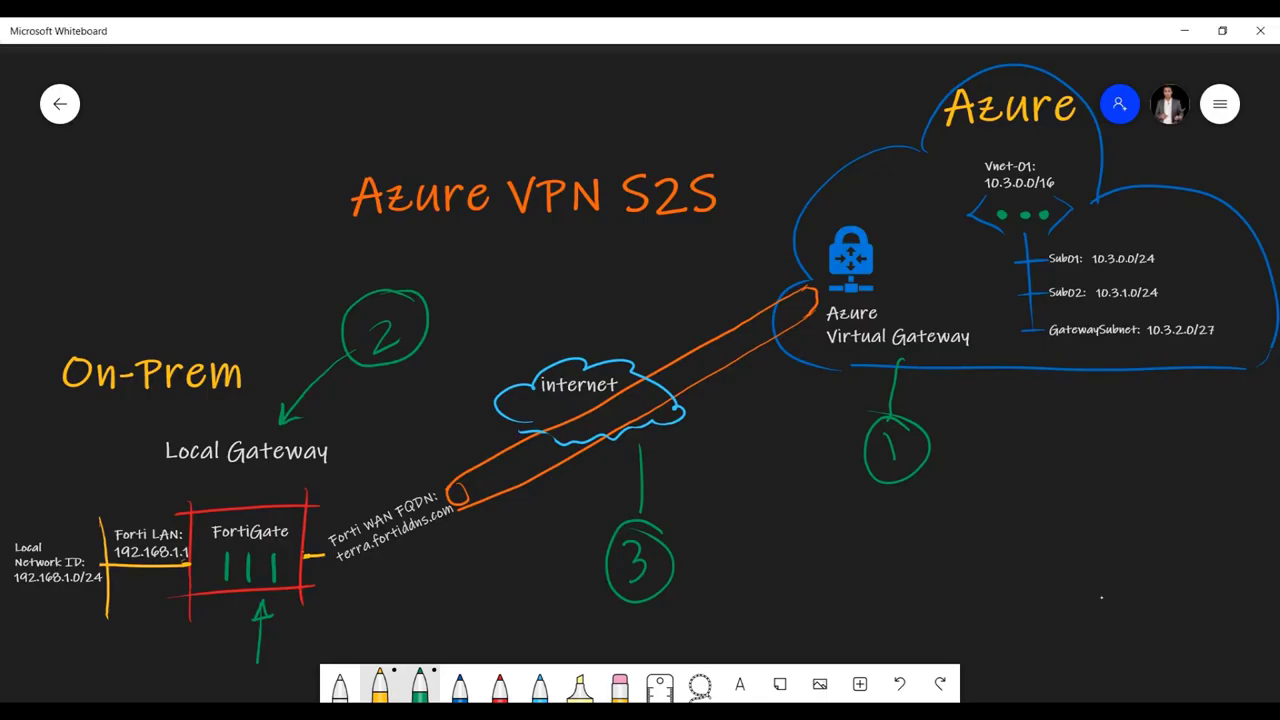
- Underline the 'Local Gateway' label in green, then go back to LocalGW-01's Configuration page
{"action": "left_click_drag", "start_coordinate": [180, 472], "coordinate": [278, 467]}
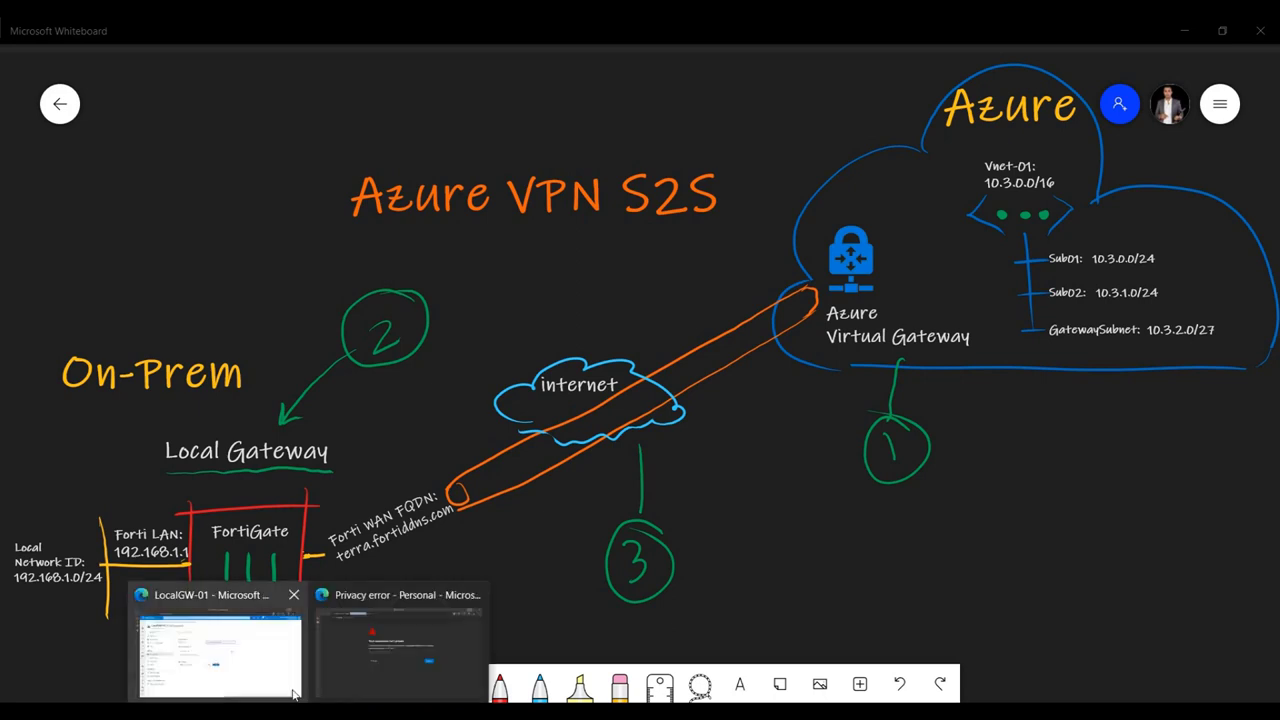
{"action": "left_click", "coordinate": [281, 660]}
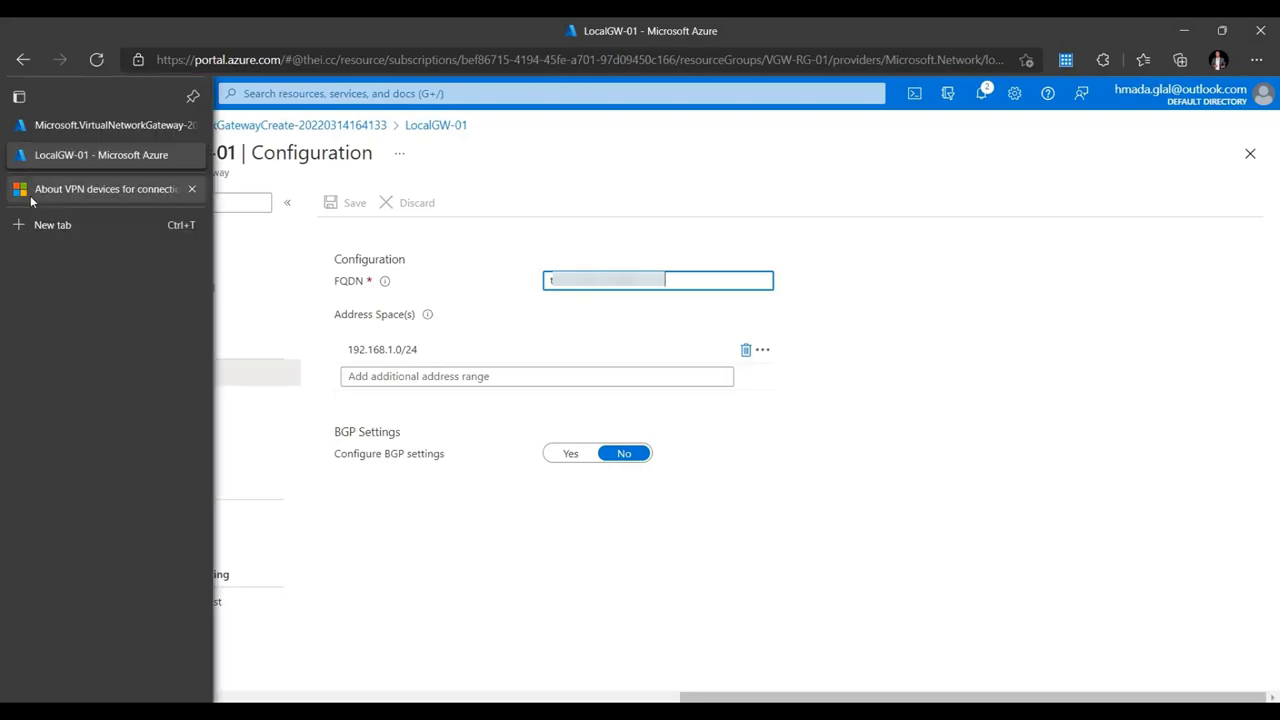
- Locate the Fortinet FortiGate row in the About VPN devices table and open its Configuration guide in a new tab
{"action": "left_click", "coordinate": [28, 187]}
{"action": "scroll", "coordinate": [488, 202], "scroll_direction": "up", "scroll_amount": 5}
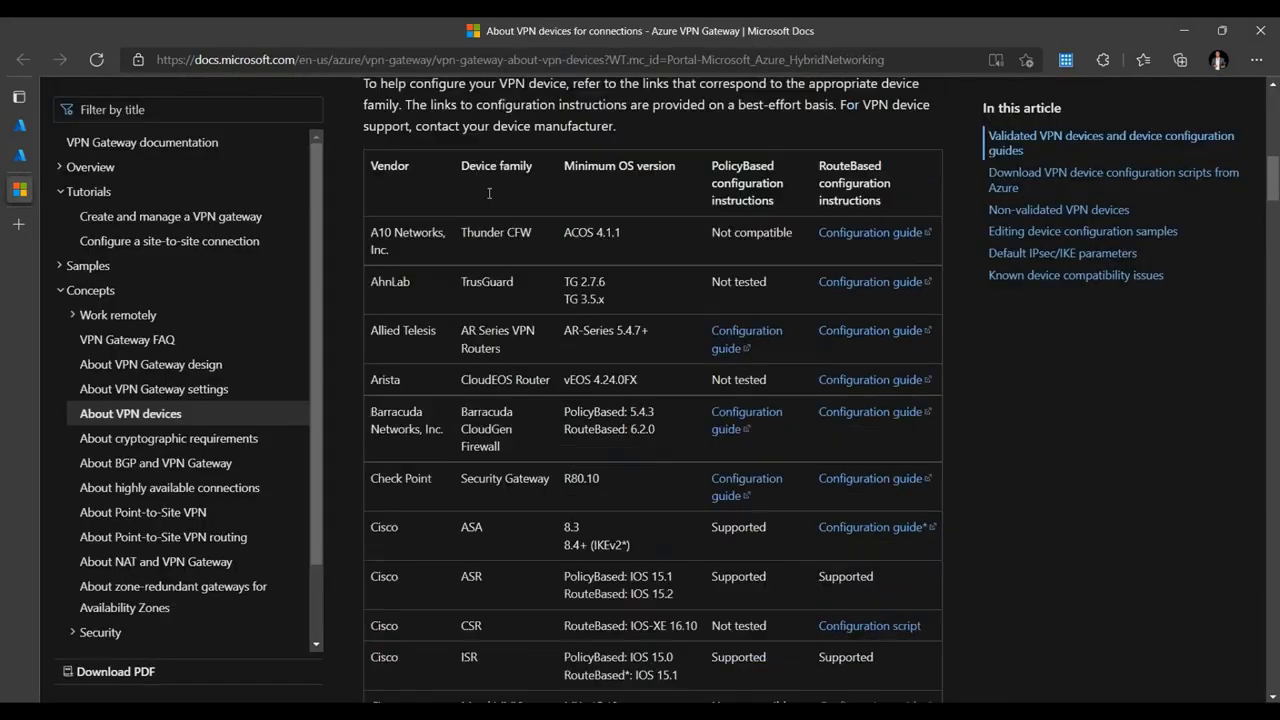
{"action": "scroll", "coordinate": [437, 200], "scroll_direction": "up", "scroll_amount": 1}
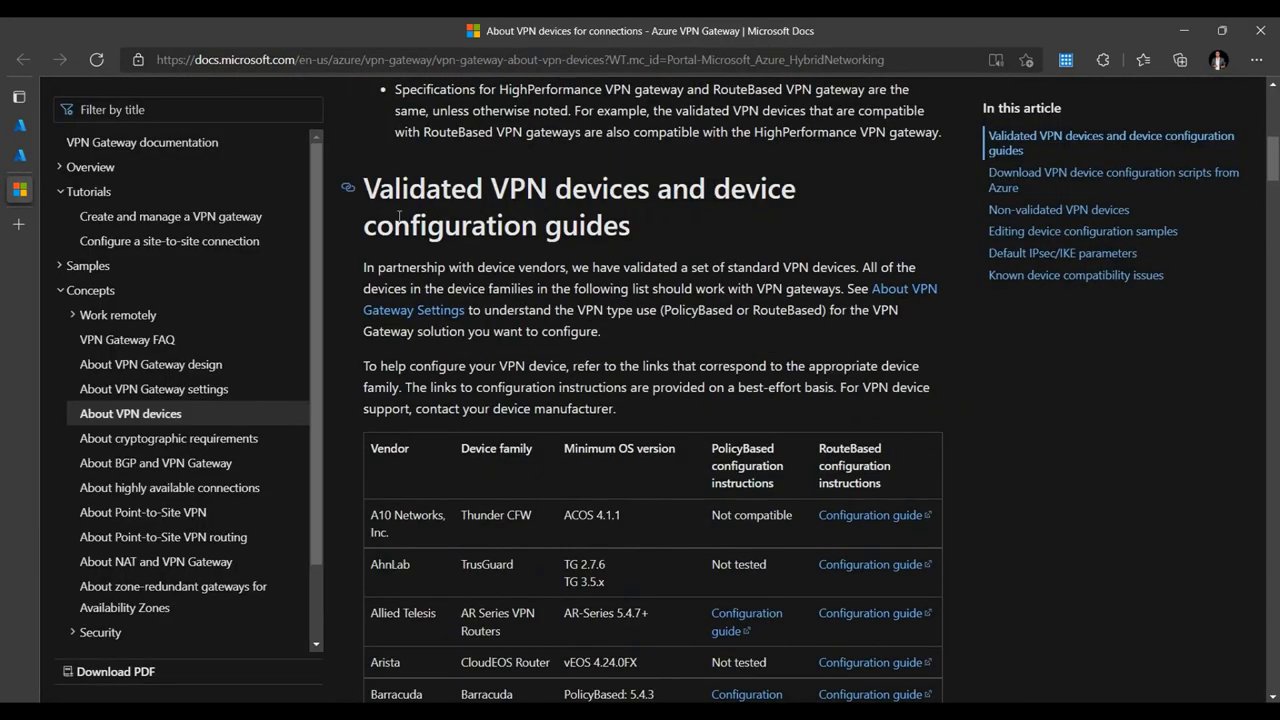
{"action": "scroll", "coordinate": [410, 468], "scroll_direction": "down", "scroll_amount": 10}
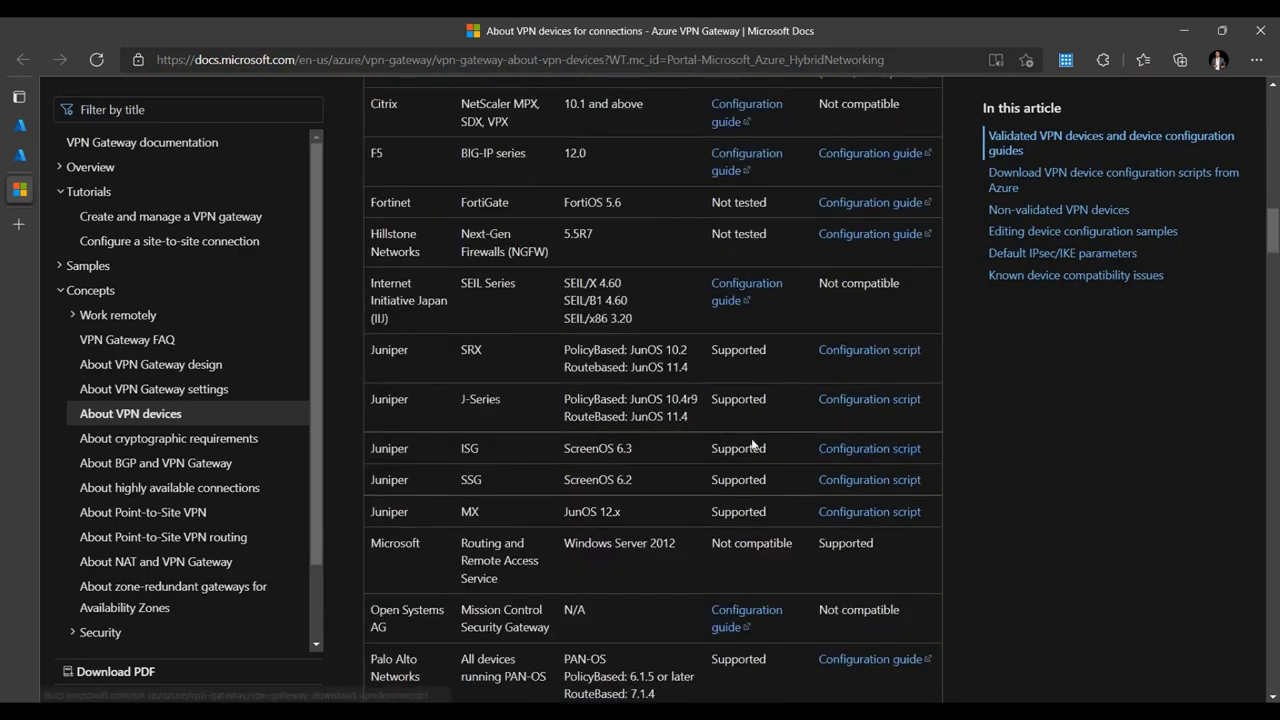
{"action": "scroll", "coordinate": [404, 468], "scroll_direction": "down", "scroll_amount": 2}
{"action": "scroll", "coordinate": [405, 478], "scroll_direction": "up", "scroll_amount": 2}
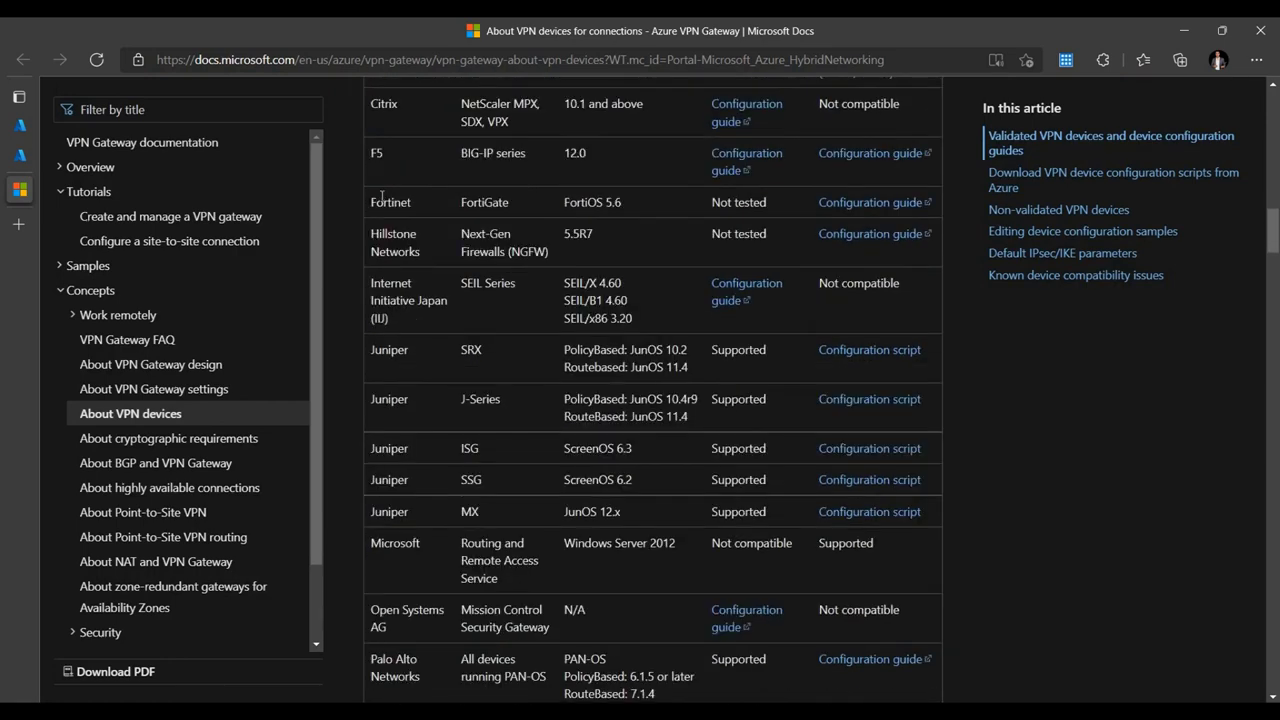
{"action": "double_click", "coordinate": [385, 200]}
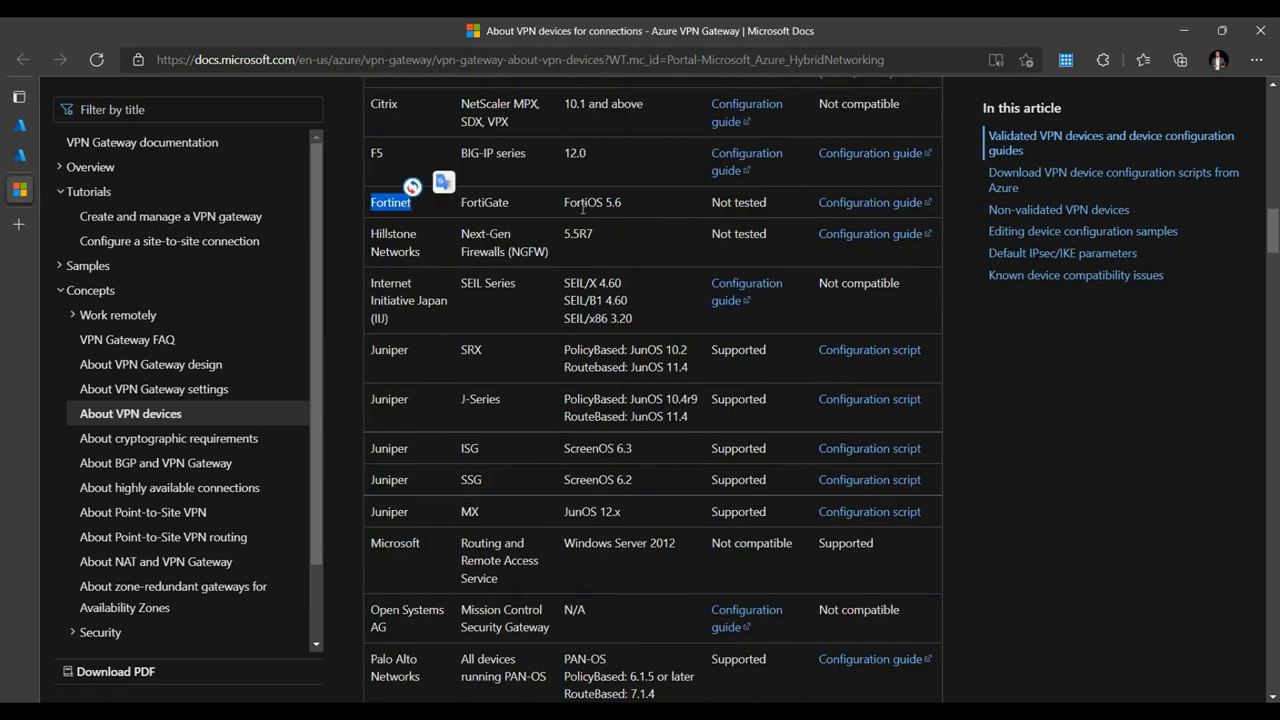
{"action": "left_click", "coordinate": [642, 208]}
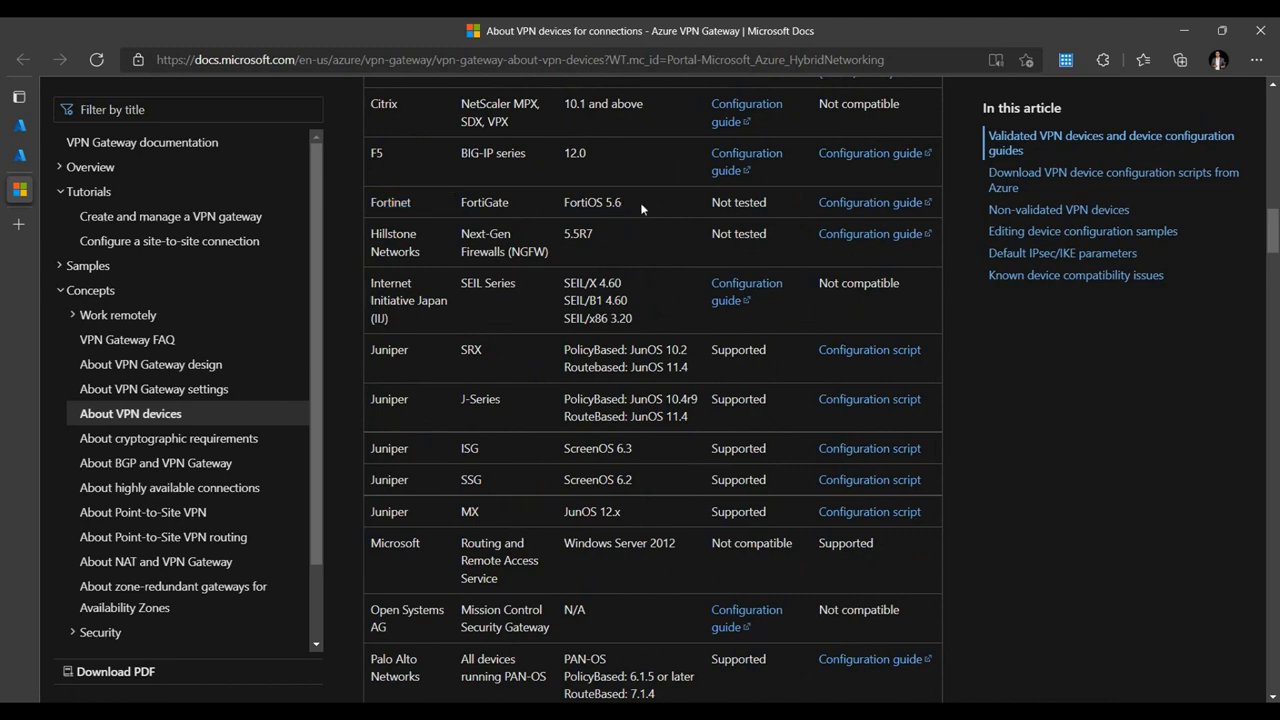
{"action": "left_click", "coordinate": [857, 204]}
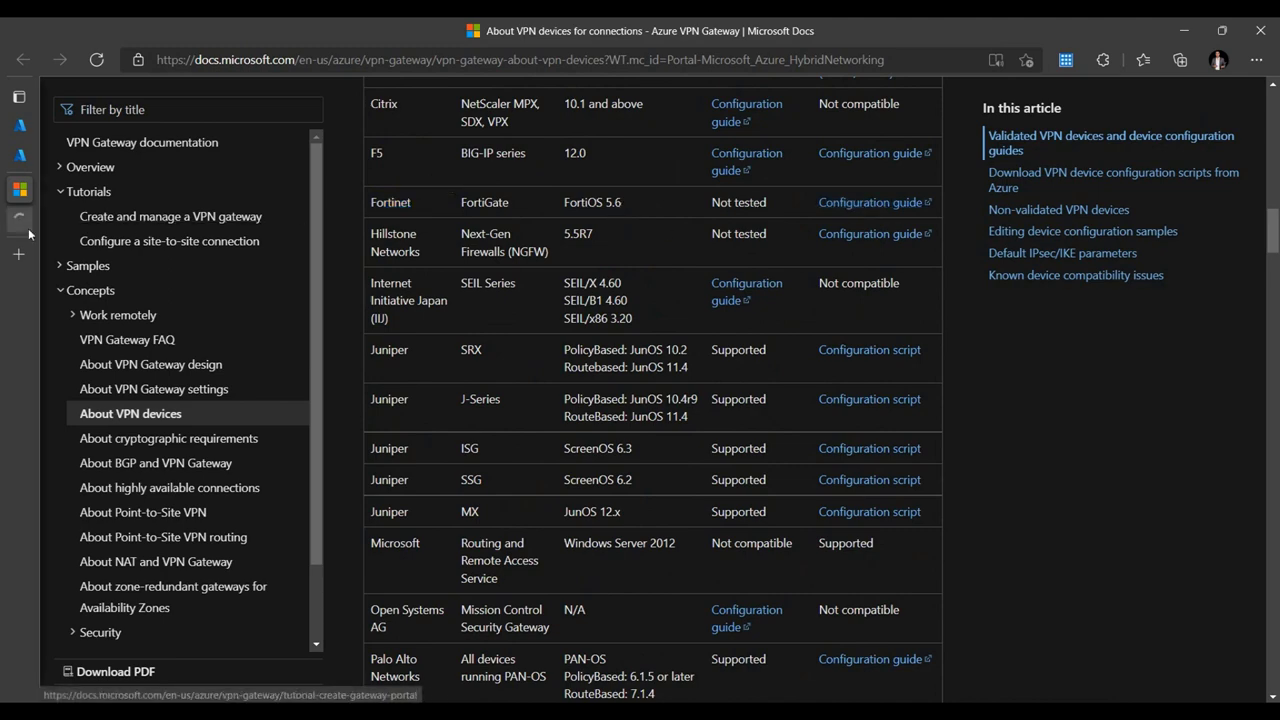
- Scroll through the Fortinet IPsec VPN to Azure cookbook steps
{"action": "scroll", "coordinate": [588, 470], "scroll_direction": "down", "scroll_amount": 2}
{"action": "scroll", "coordinate": [588, 470], "scroll_direction": "down", "scroll_amount": 2}
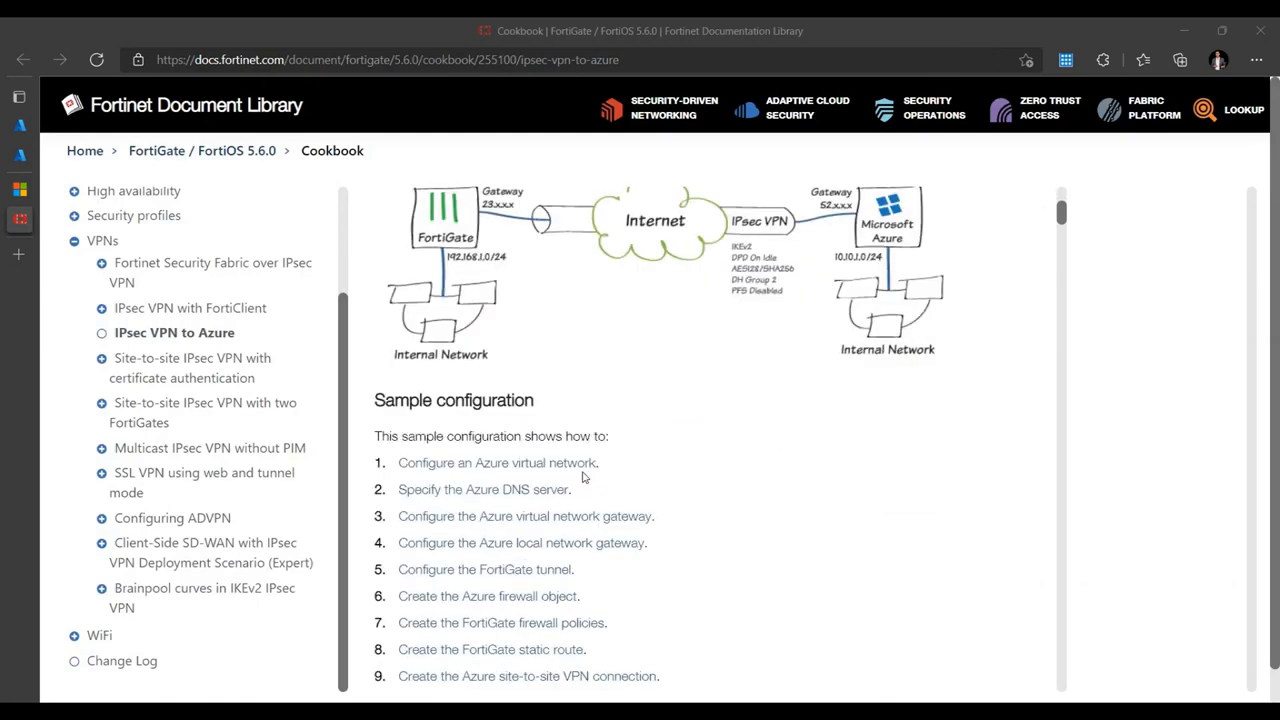
{"action": "scroll", "coordinate": [526, 477], "scroll_direction": "down", "scroll_amount": 8}
{"action": "scroll", "coordinate": [543, 506], "scroll_direction": "down", "scroll_amount": 10}
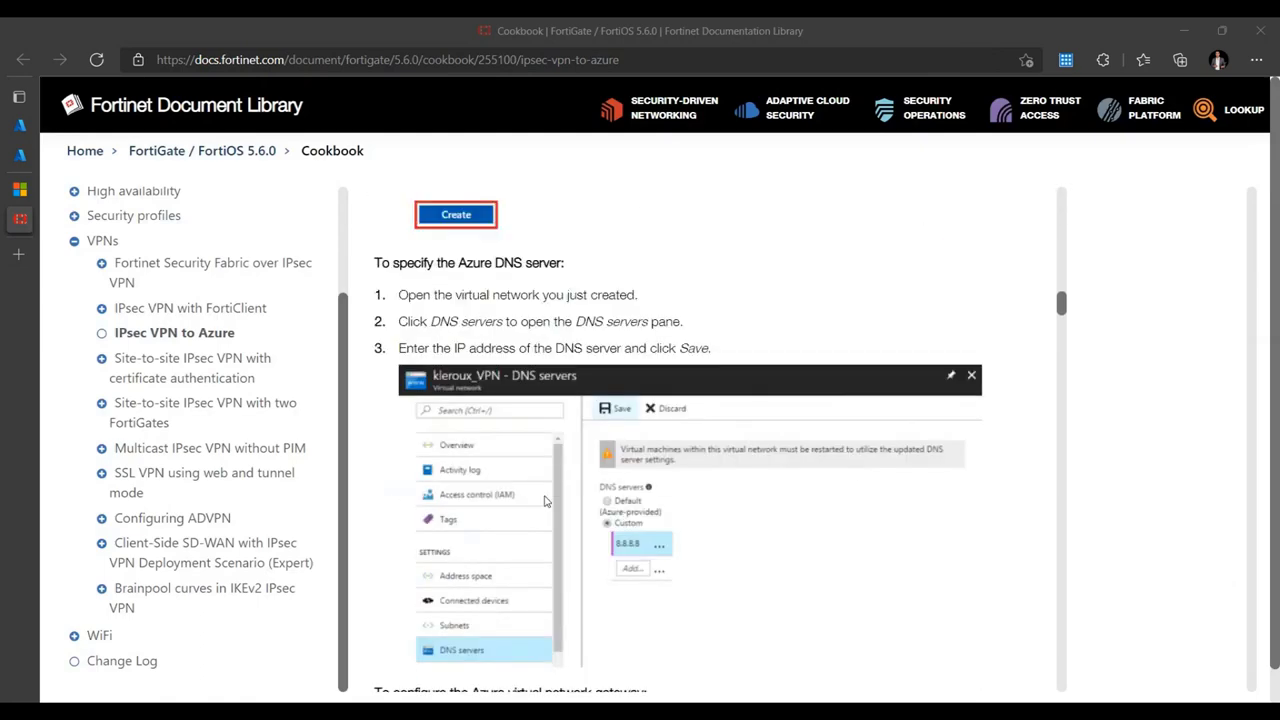
{"action": "scroll", "coordinate": [543, 506], "scroll_direction": "down", "scroll_amount": 3}
{"action": "scroll", "coordinate": [545, 502], "scroll_direction": "down", "scroll_amount": 2}
{"action": "scroll", "coordinate": [546, 501], "scroll_direction": "down", "scroll_amount": 5}
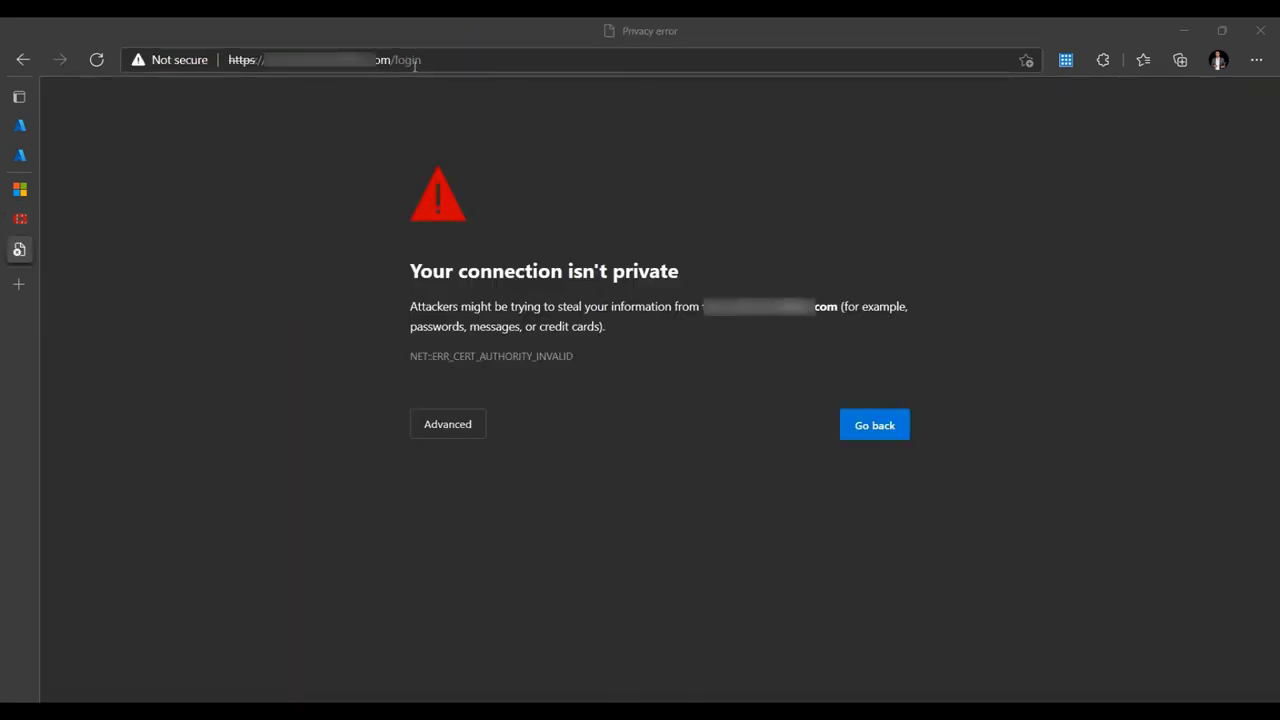
- Proceed past the certificate warning and log in to the FortiGate with the admin password
{"action": "left_click", "coordinate": [447, 424]}
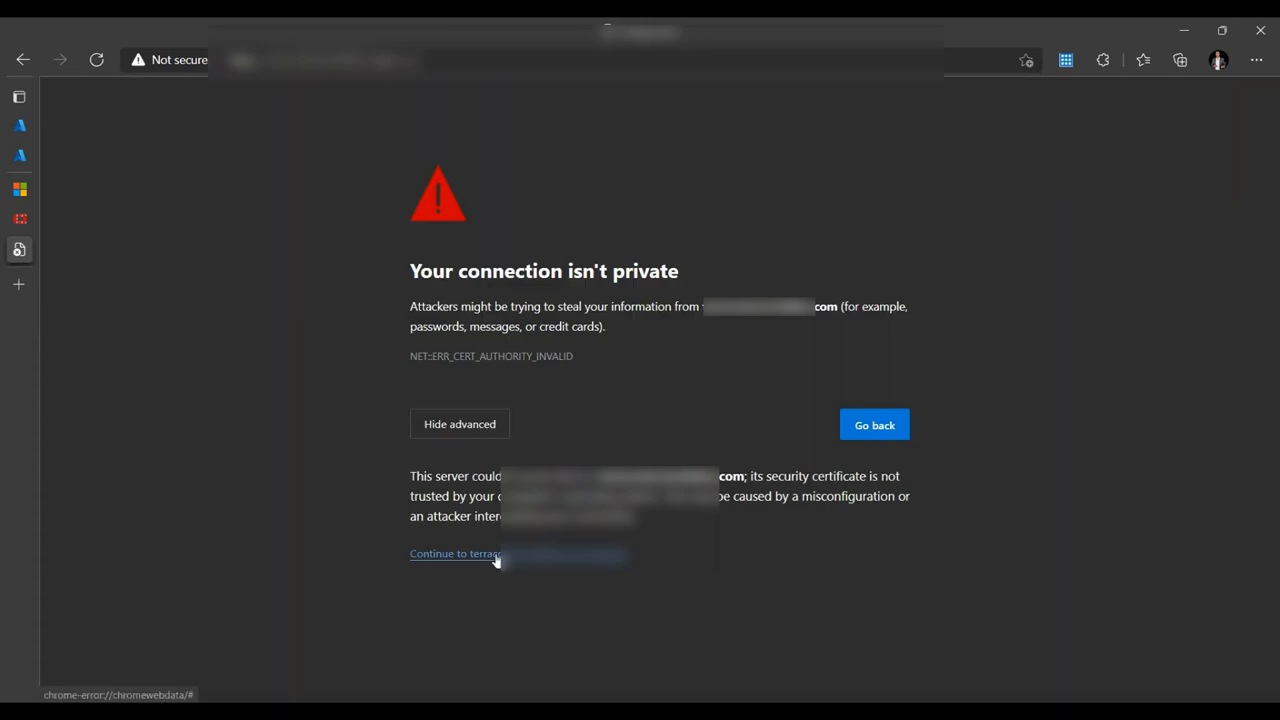
{"action": "left_click", "coordinate": [496, 555]}
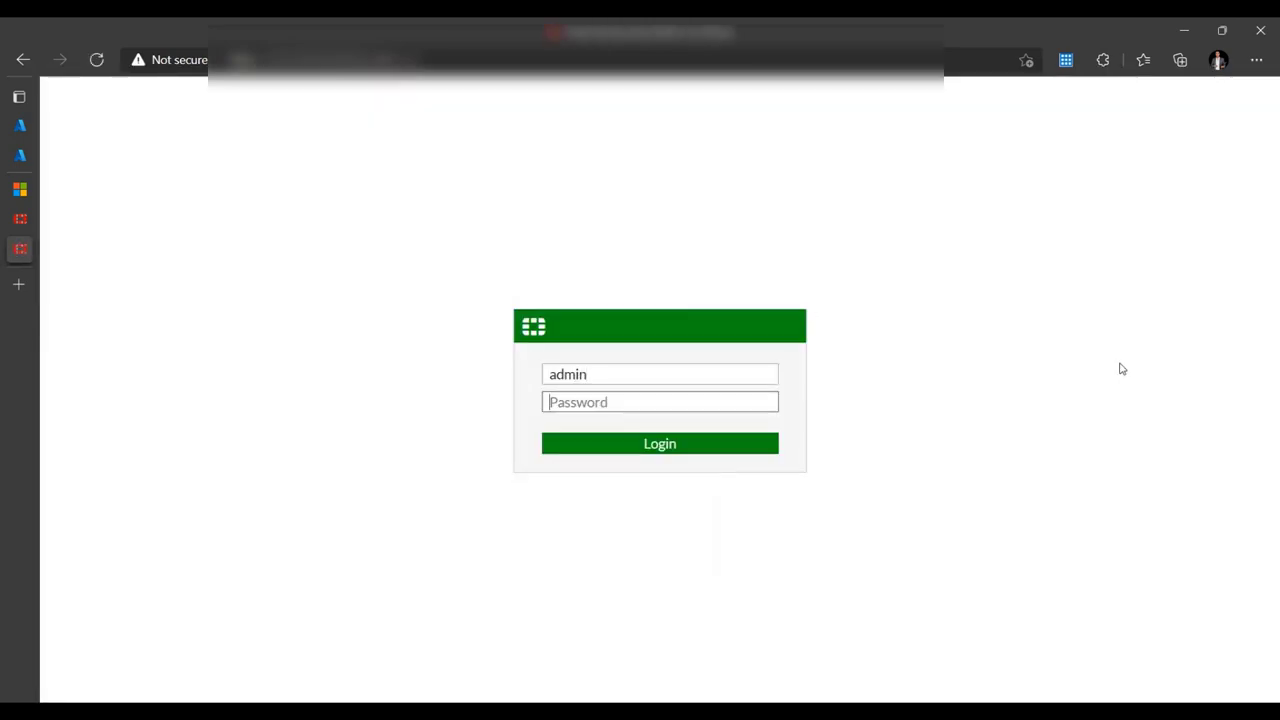
{"action": "type", "text": "••••••••••••••••••••"}
{"action": "left_click", "coordinate": [666, 447]}
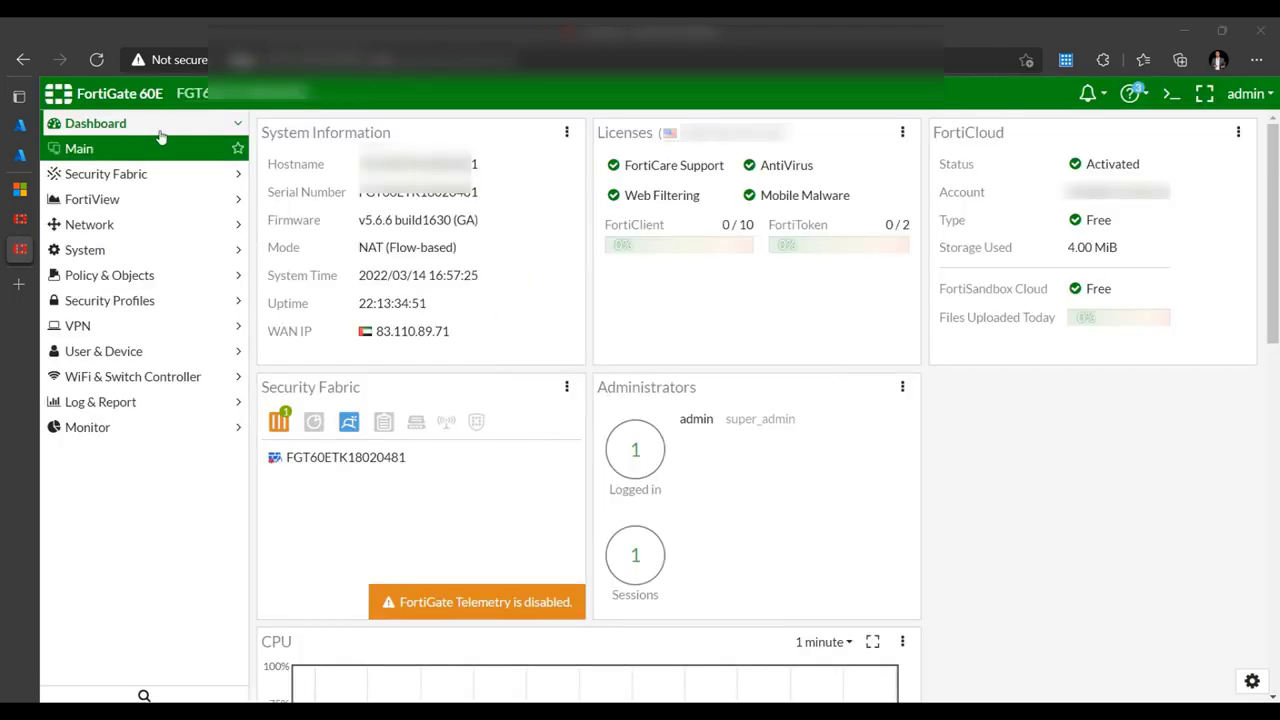
- Start a Custom IPsec Wizard tunnel named AzureS2S
{"action": "left_click", "coordinate": [116, 330]}
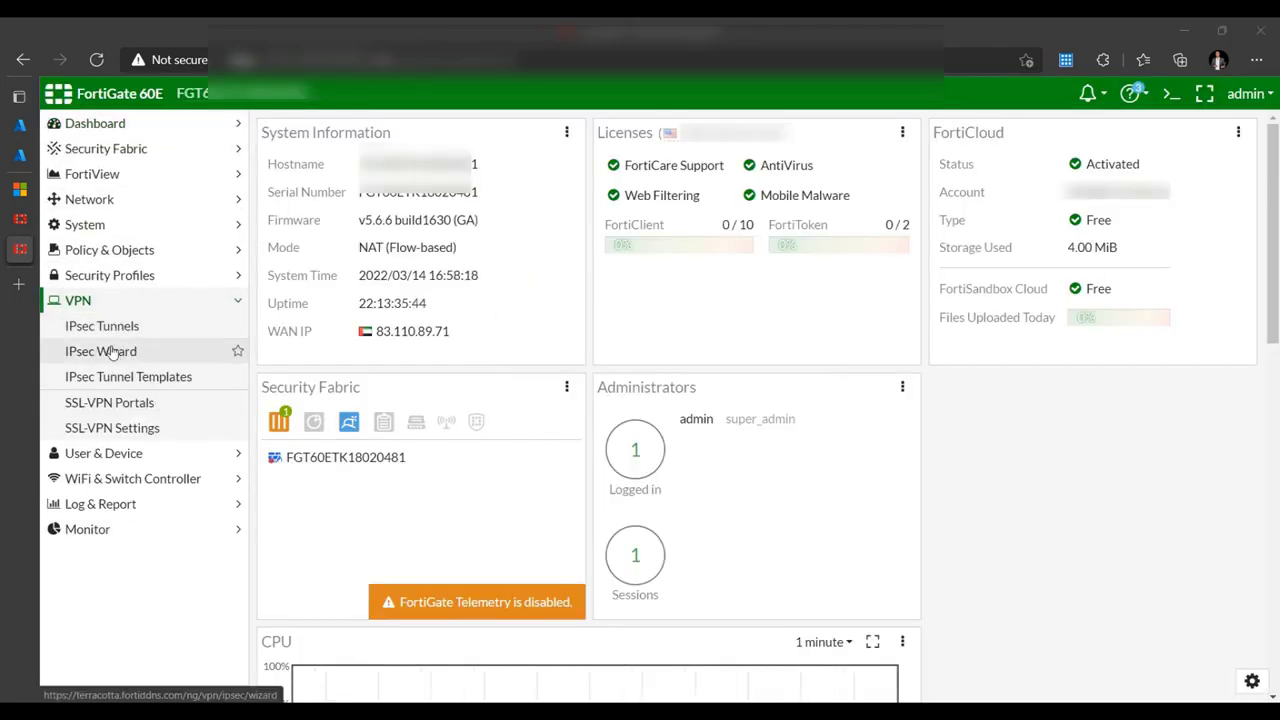
{"action": "left_click", "coordinate": [108, 356]}
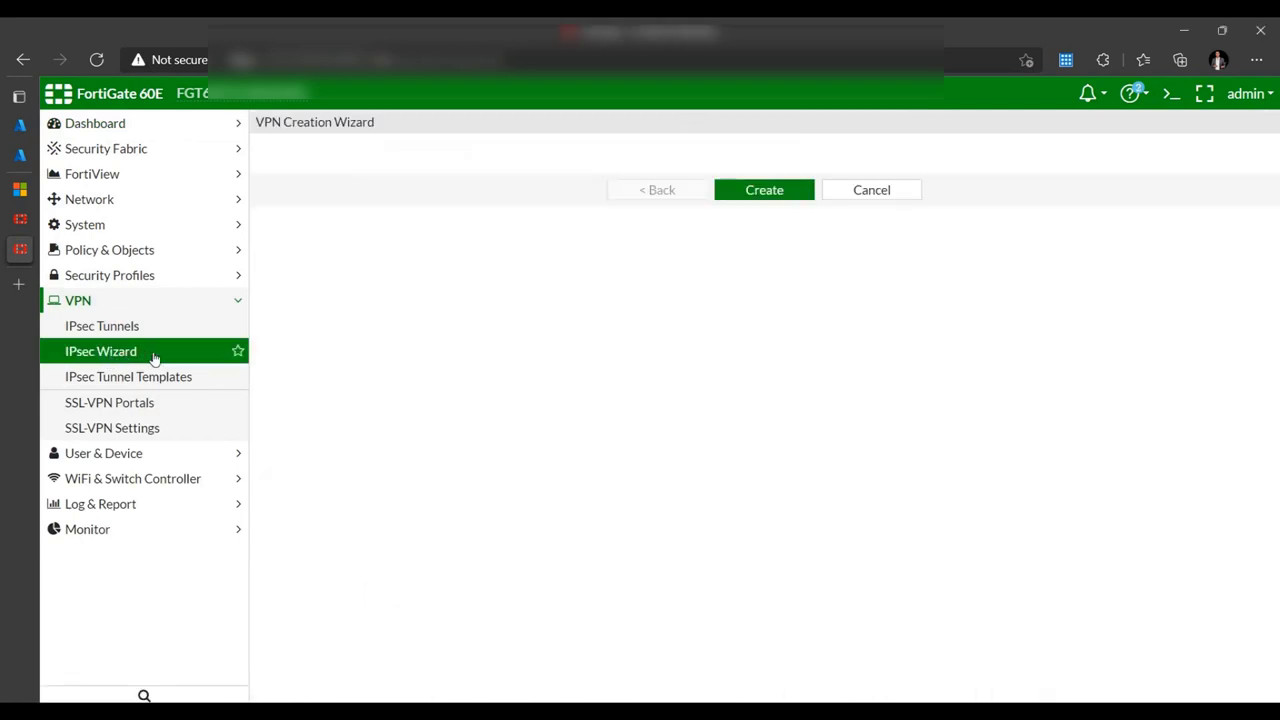
{"action": "left_click", "coordinate": [590, 214]}
{"action": "left_click", "coordinate": [436, 187]}
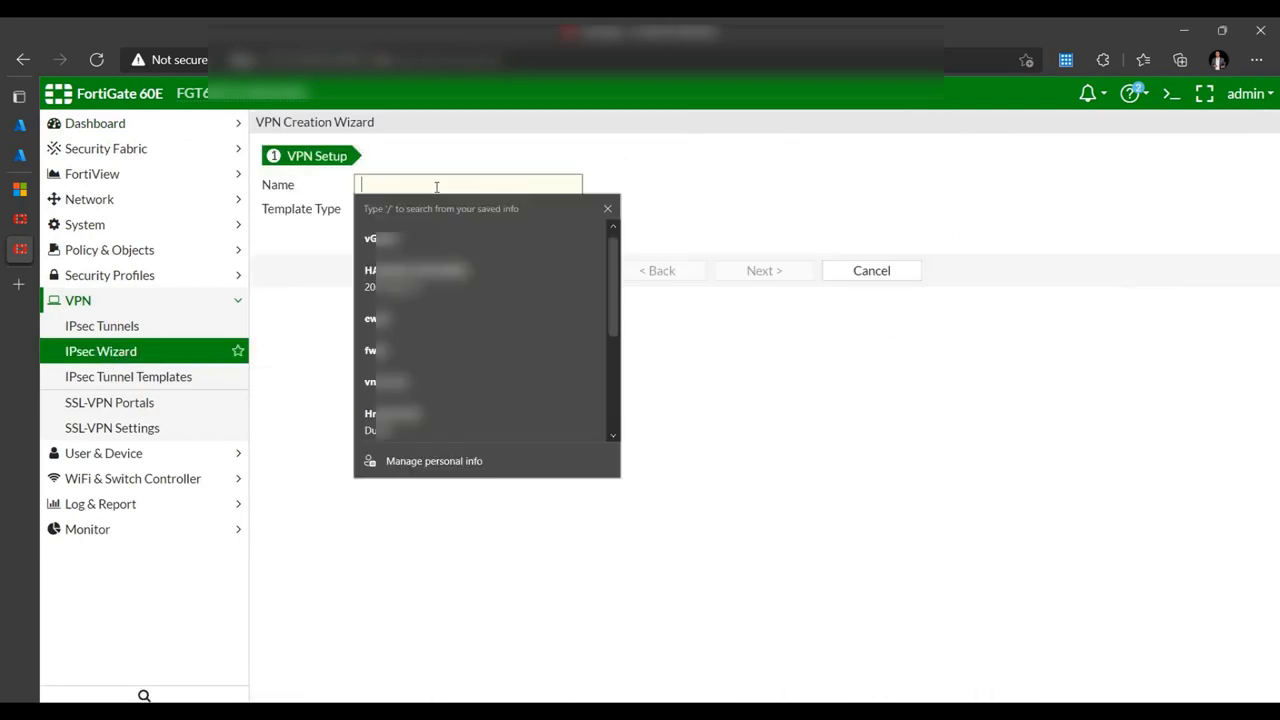
{"action": "type", "text": "AzureS2S"}
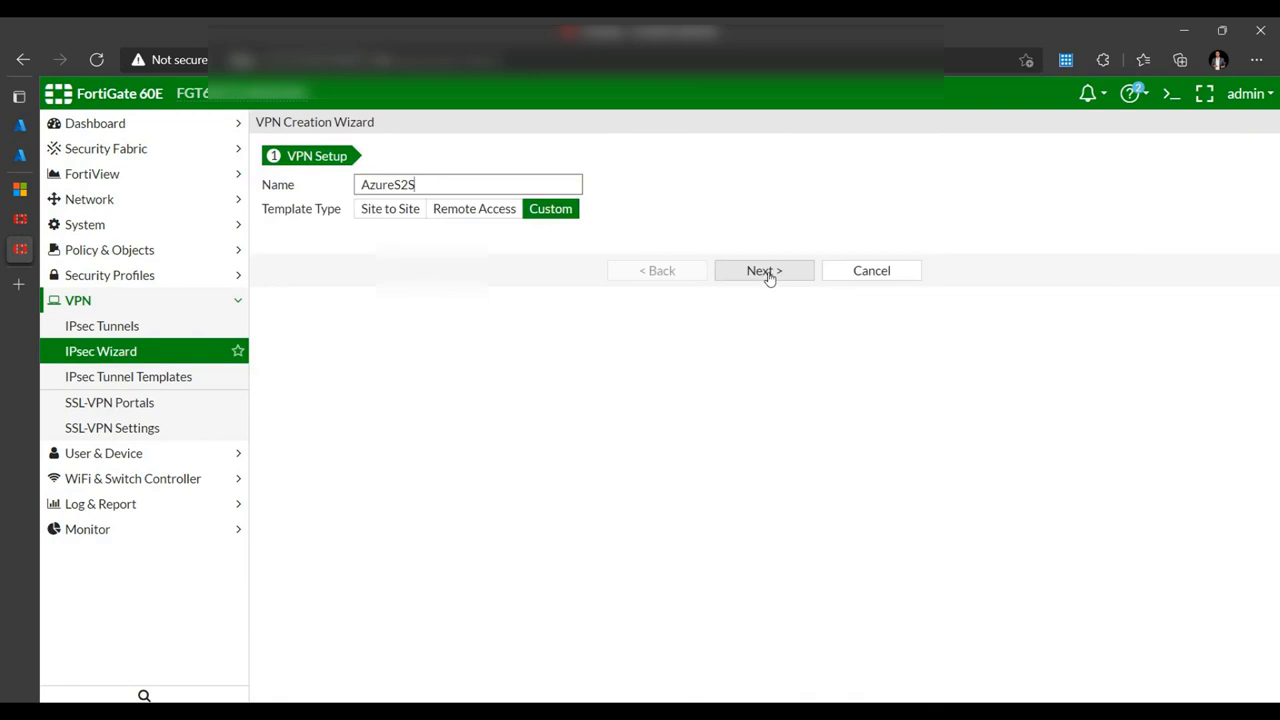
{"action": "left_click", "coordinate": [766, 273]}
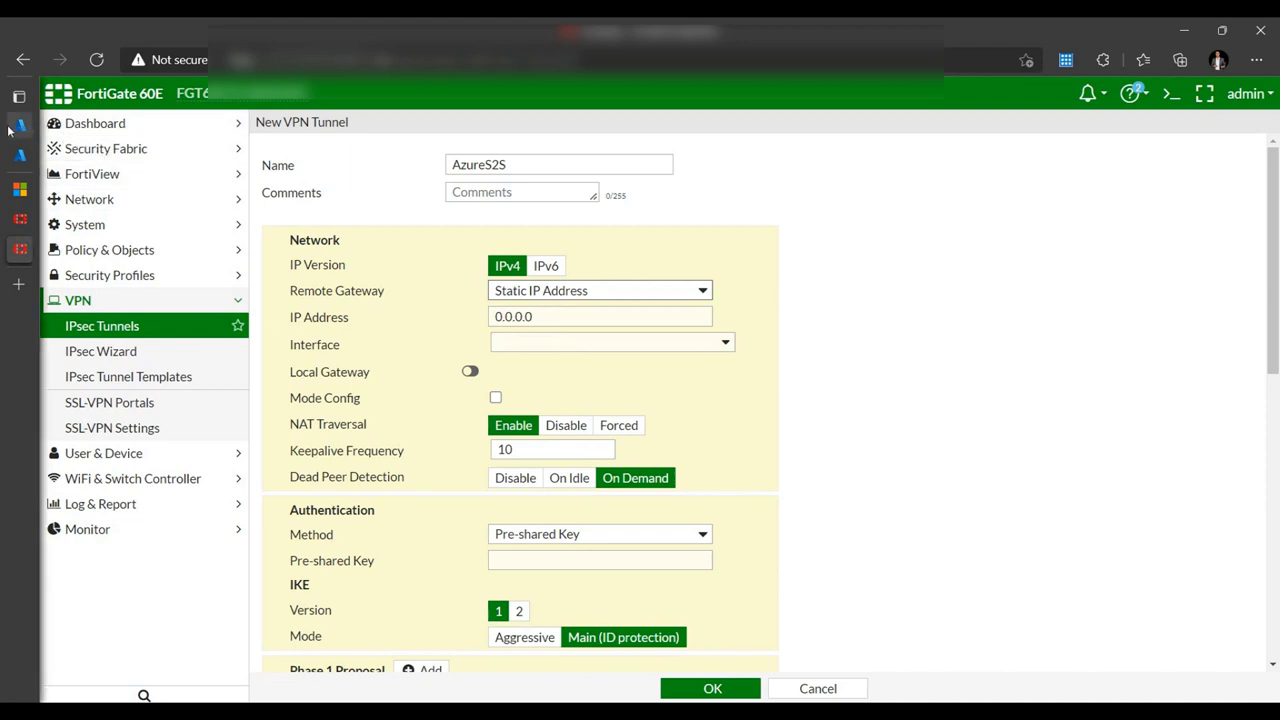
- Copy VGW-01's public IP 20.216.21.248 from the Azure portal and return to FortiGate
{"action": "left_click", "coordinate": [20, 124]}
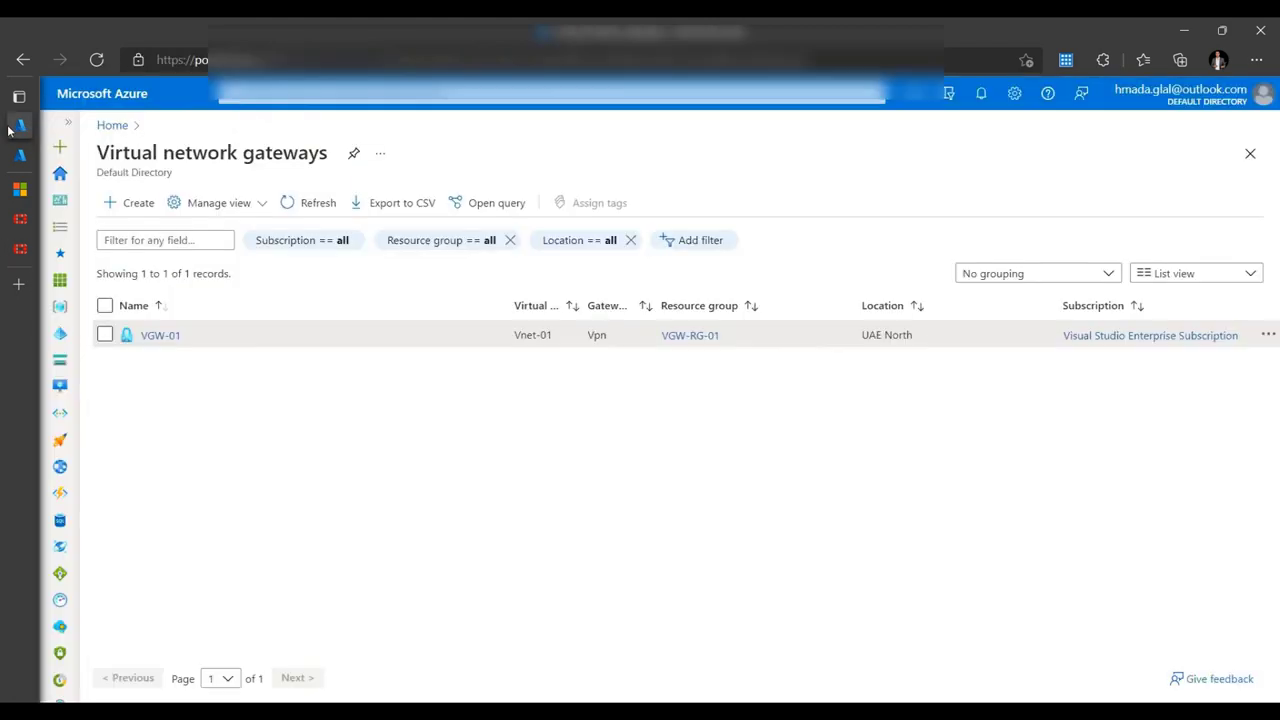
{"action": "left_click", "coordinate": [163, 335]}
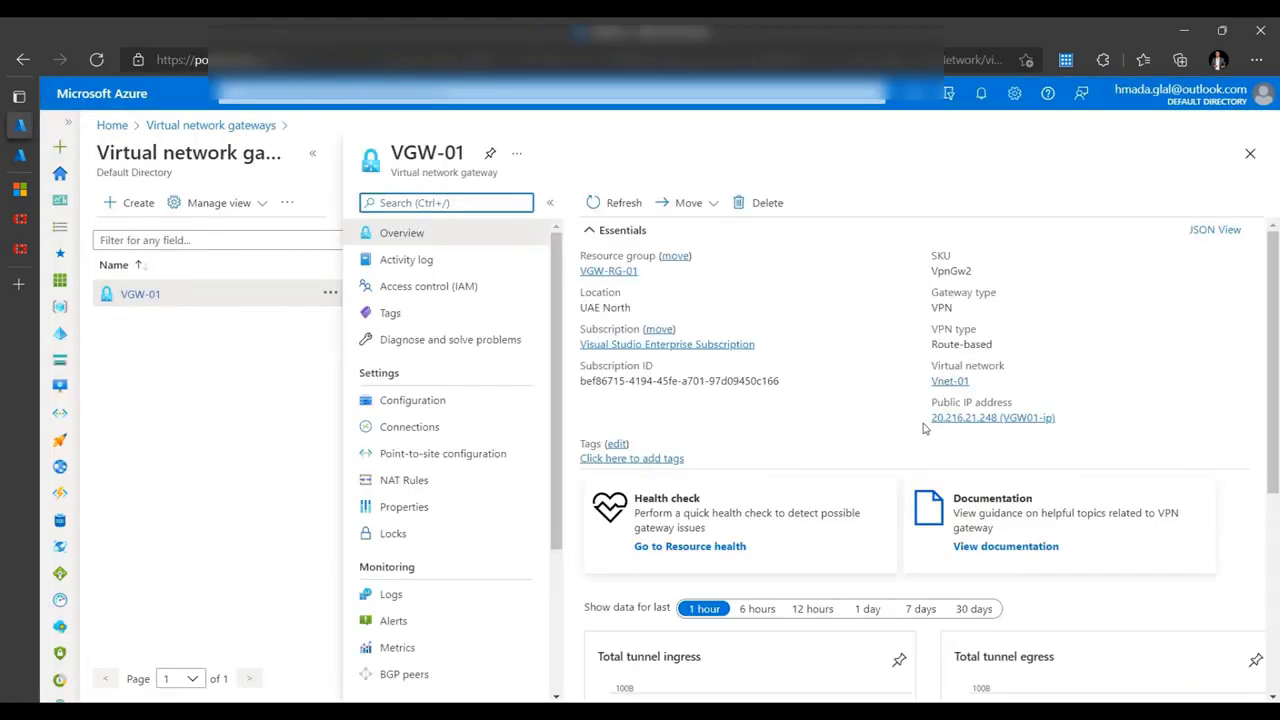
{"action": "left_click_drag", "start_coordinate": [931, 417], "coordinate": [1000, 417]}
{"action": "left_click", "coordinate": [20, 249]}
- Set remote gateway 20.216.21.248 on Internet (wan1), NAT traversal disabled, dead peer detection On Idle
{"action": "triple_click", "coordinate": [546, 316]}
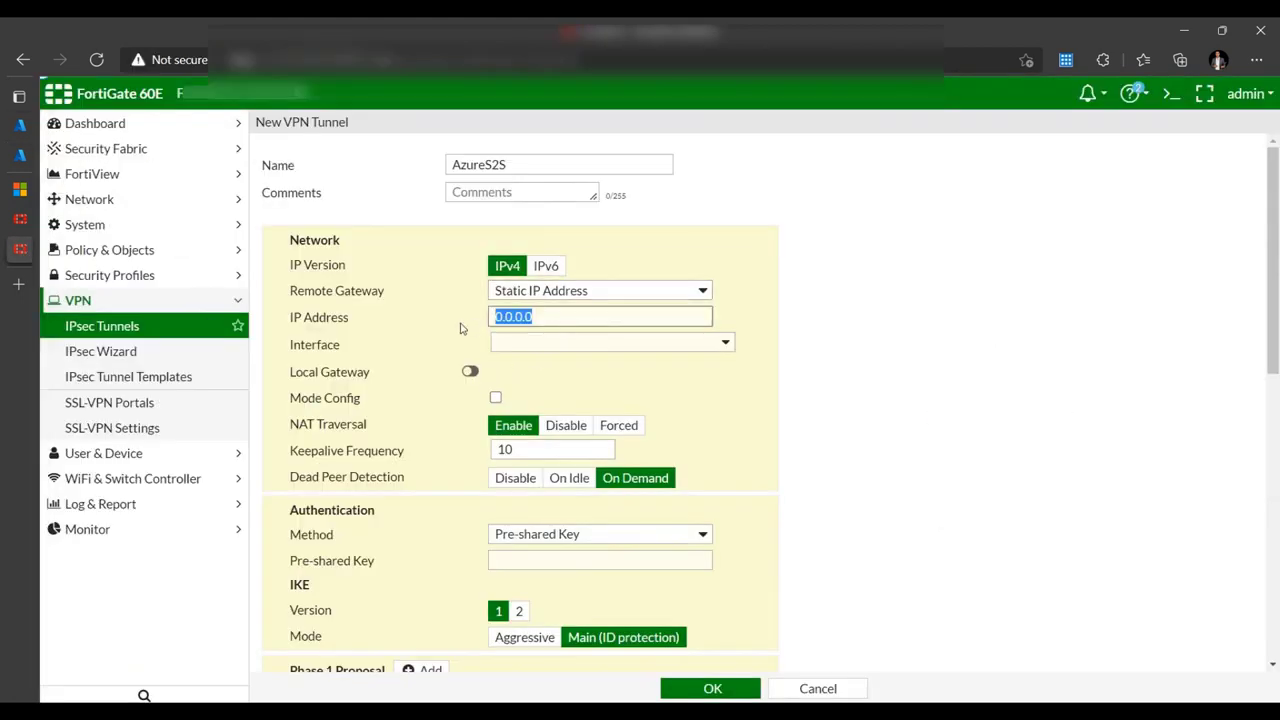
{"action": "type", "text": "20.216.21.248"}
{"action": "left_click", "coordinate": [835, 397]}
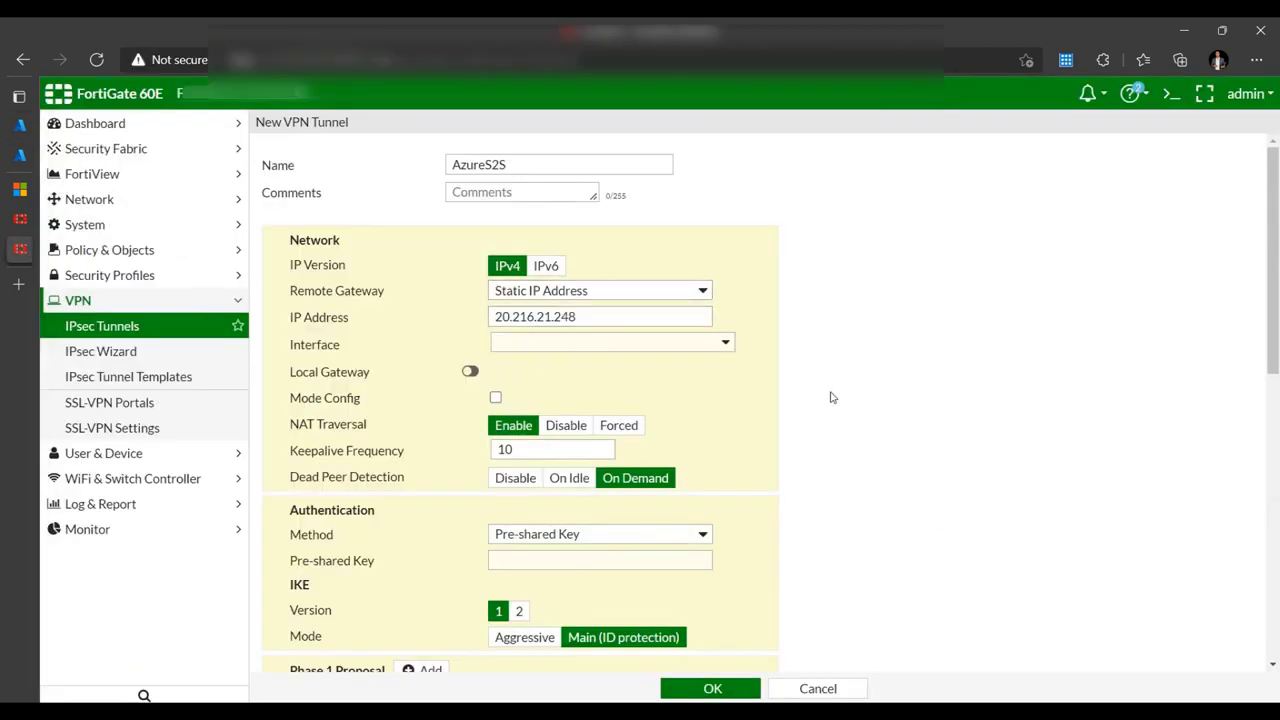
{"action": "left_click", "coordinate": [594, 350]}
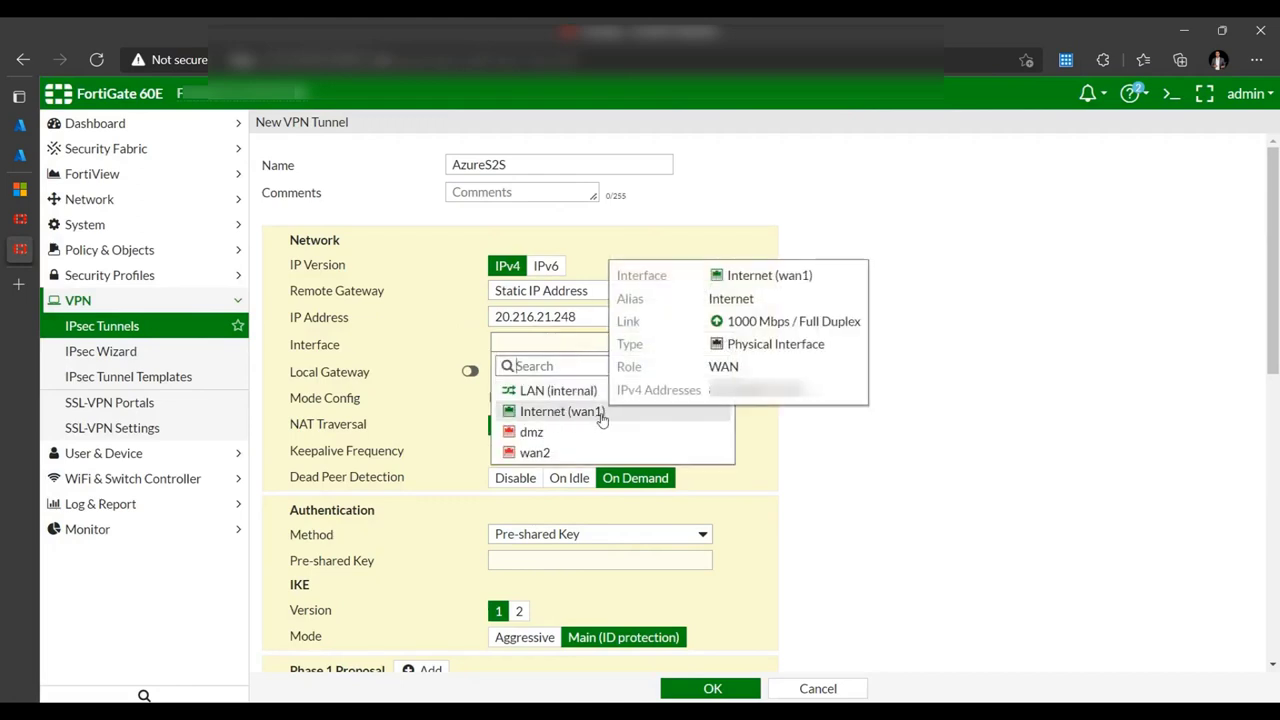
{"action": "left_click", "coordinate": [576, 416]}
{"action": "left_click", "coordinate": [564, 427]}
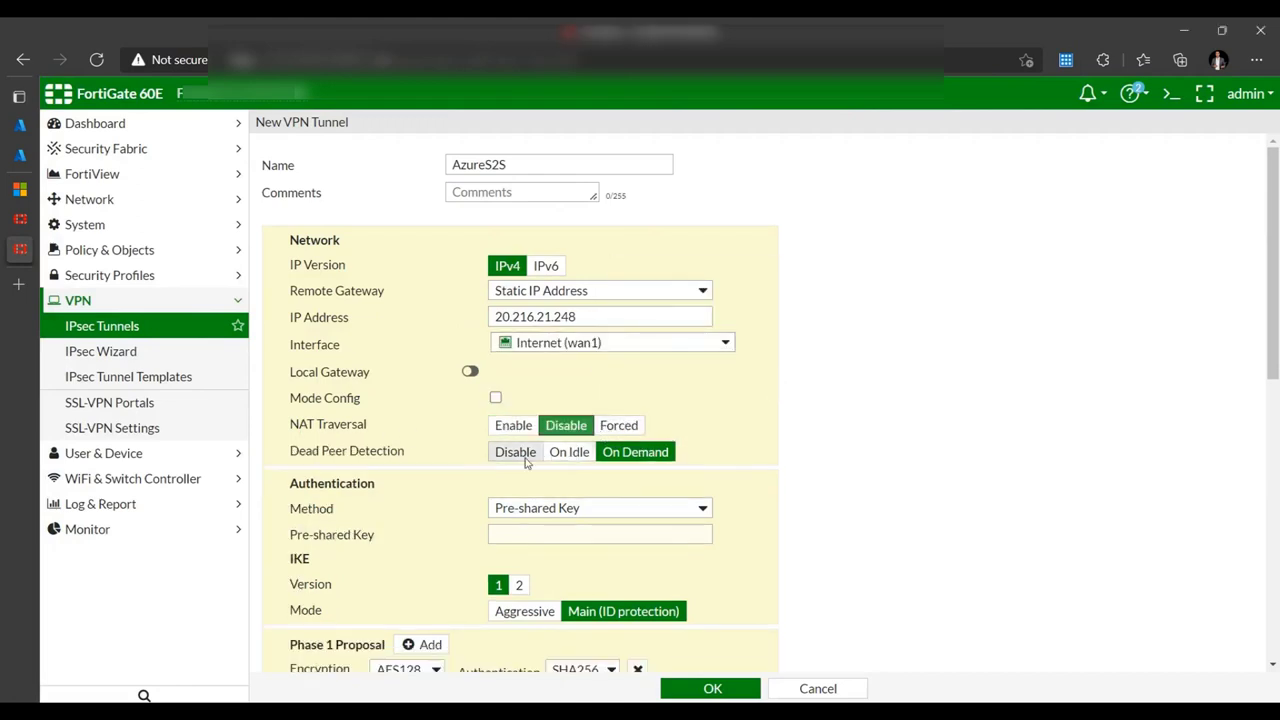
{"action": "left_click", "coordinate": [563, 455]}
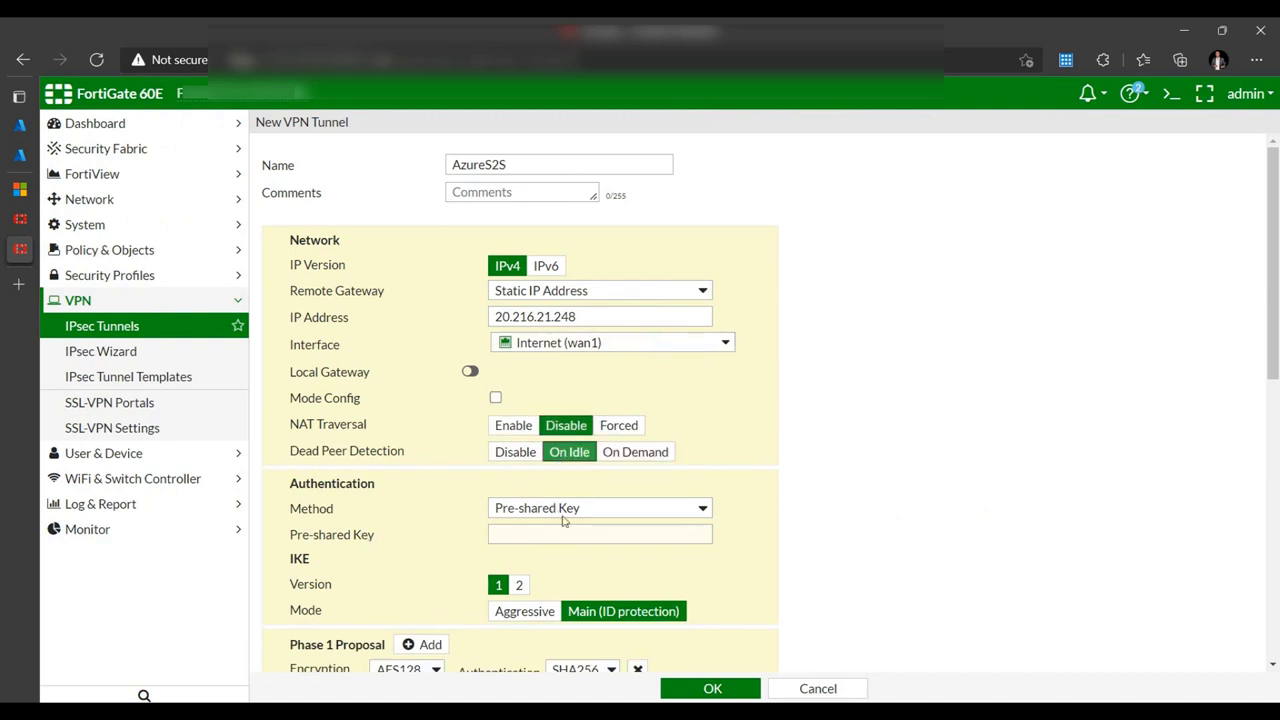
- Keep Pre-shared Key authentication and enter the pre-shared key
{"action": "left_click", "coordinate": [600, 515]}
{"action": "left_click", "coordinate": [598, 514]}
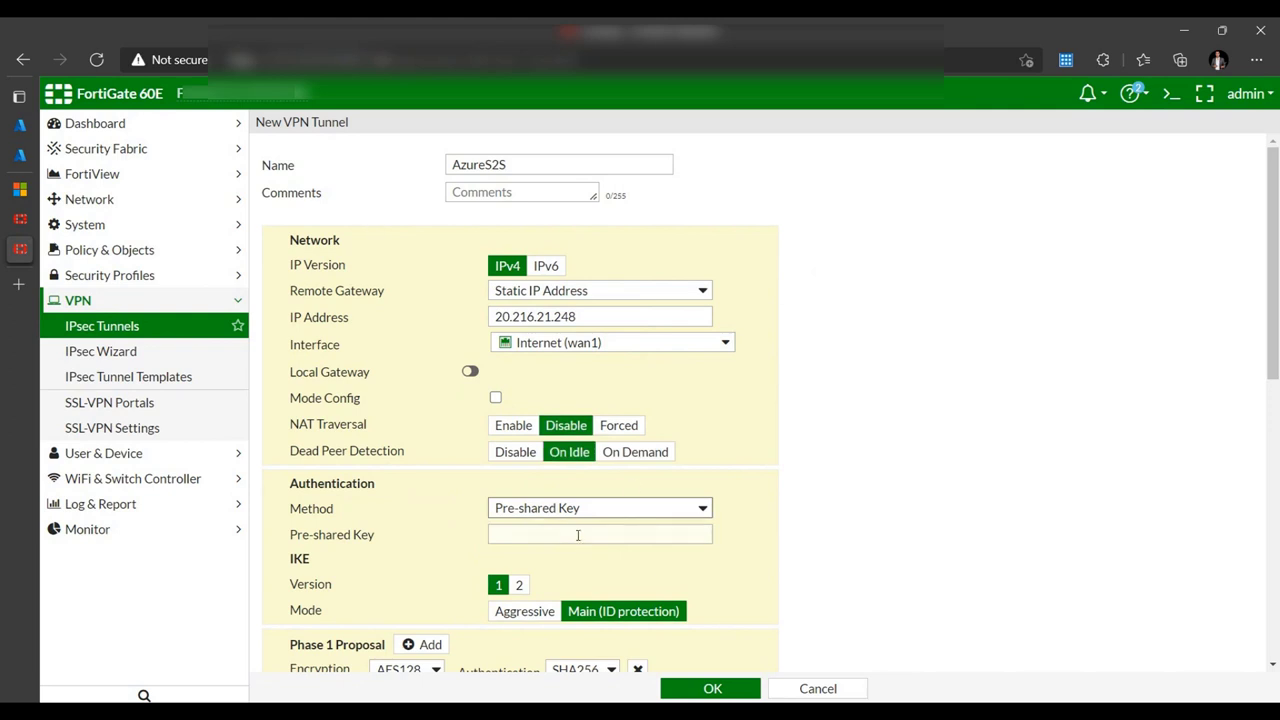
{"action": "left_click", "coordinate": [578, 535]}
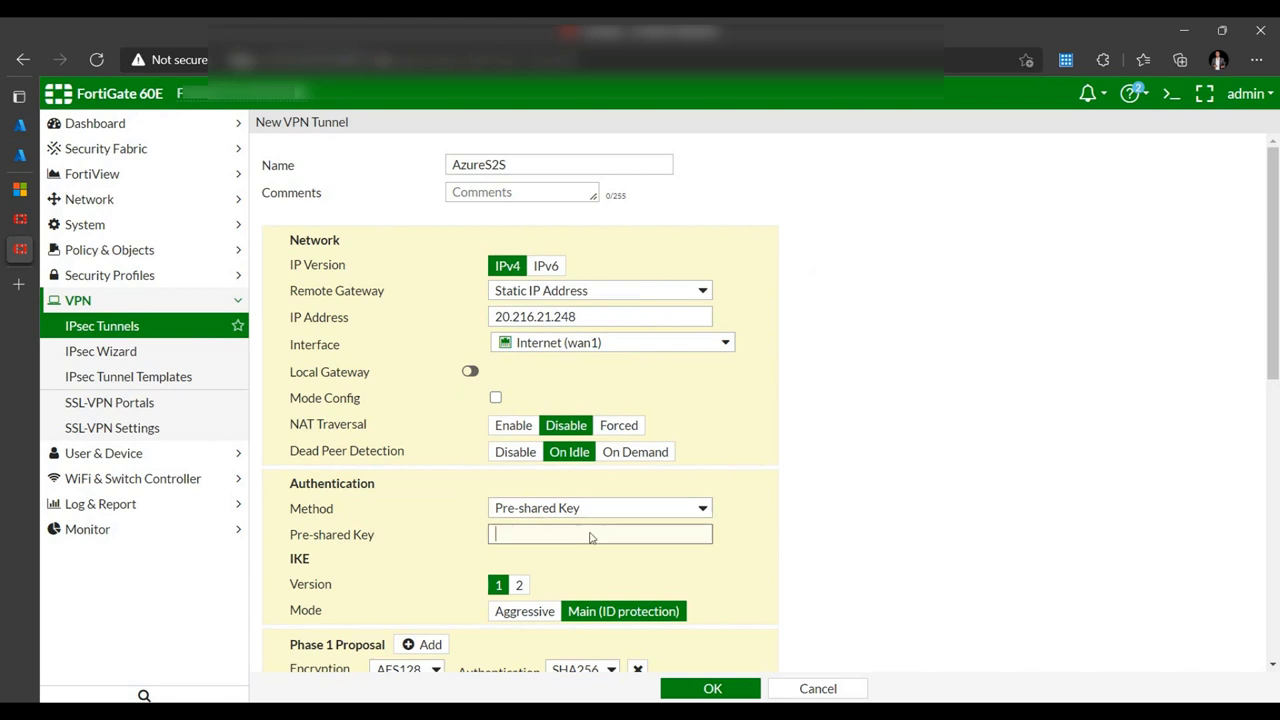
{"action": "type", "text": "••••••••••••"}
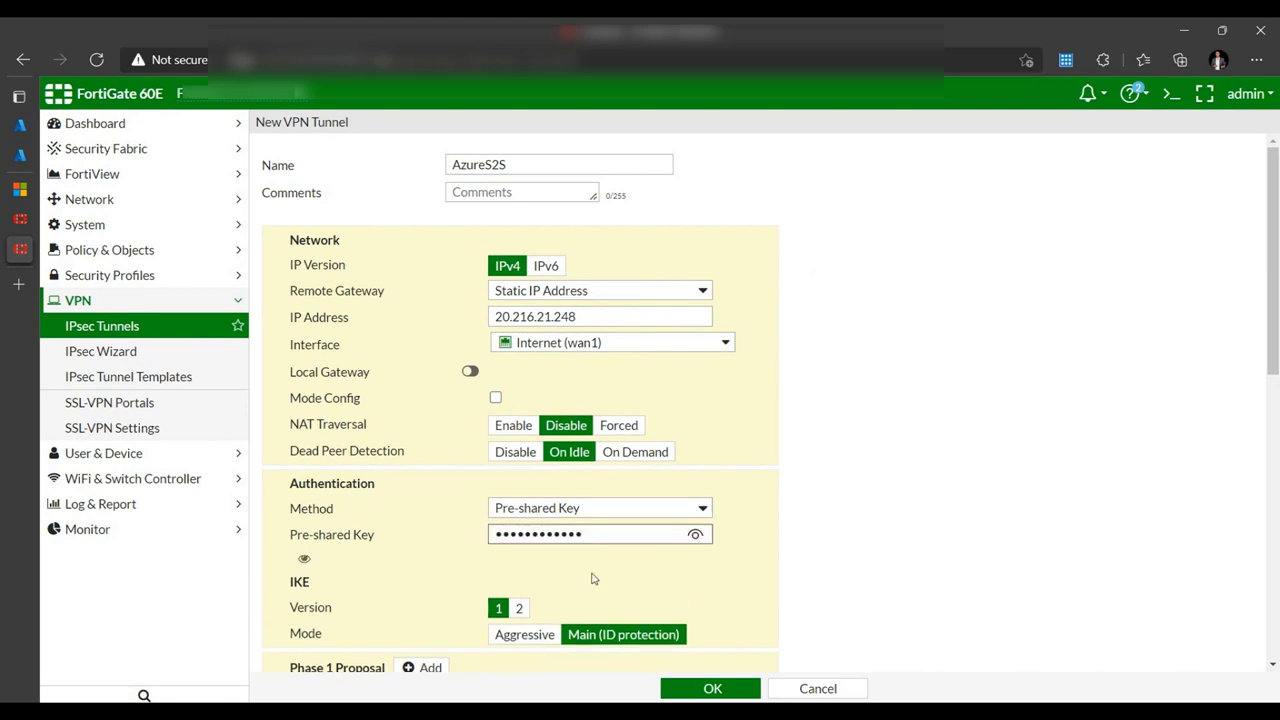
{"action": "scroll", "coordinate": [494, 571], "scroll_direction": "down", "scroll_amount": 1}
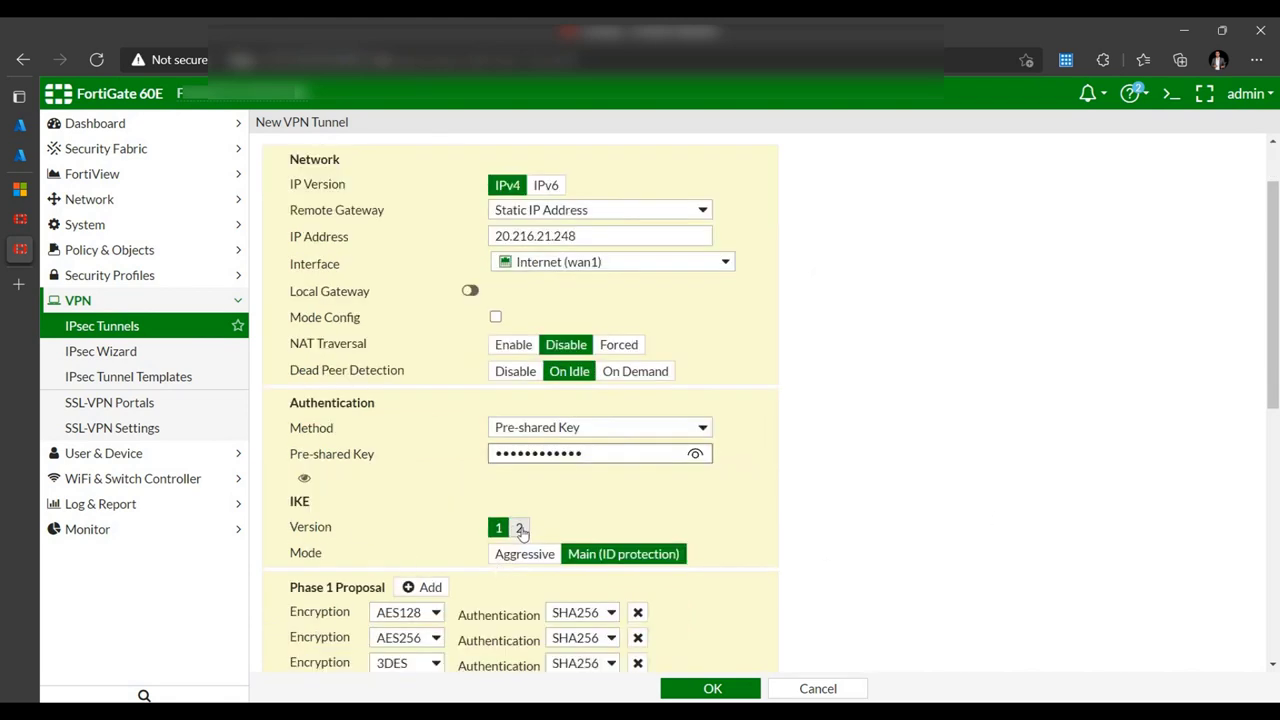
- Switch to IKE version 2 and trim Phase 1 down to a single AES256/SHA1 proposal
{"action": "left_click", "coordinate": [520, 528]}
{"action": "scroll", "coordinate": [309, 385], "scroll_direction": "down", "scroll_amount": 3}
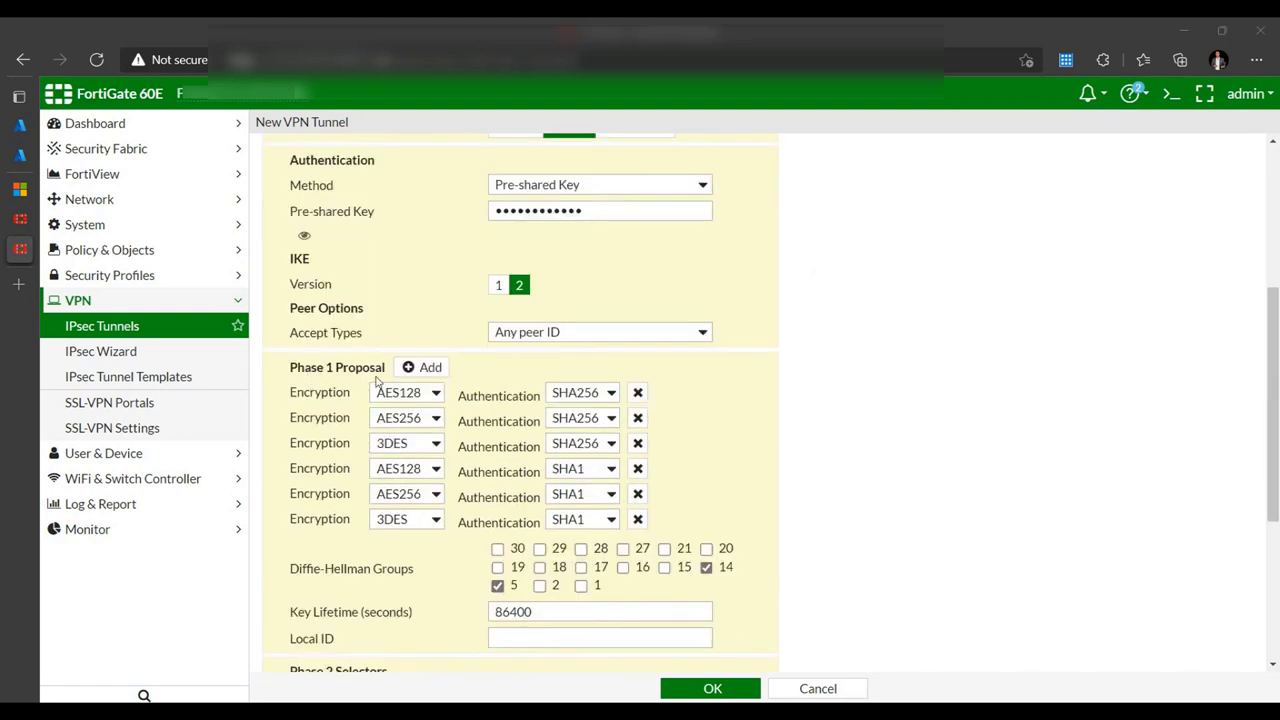
{"action": "left_click", "coordinate": [638, 393]}
{"action": "left_click", "coordinate": [638, 393]}
{"action": "left_click", "coordinate": [638, 393]}
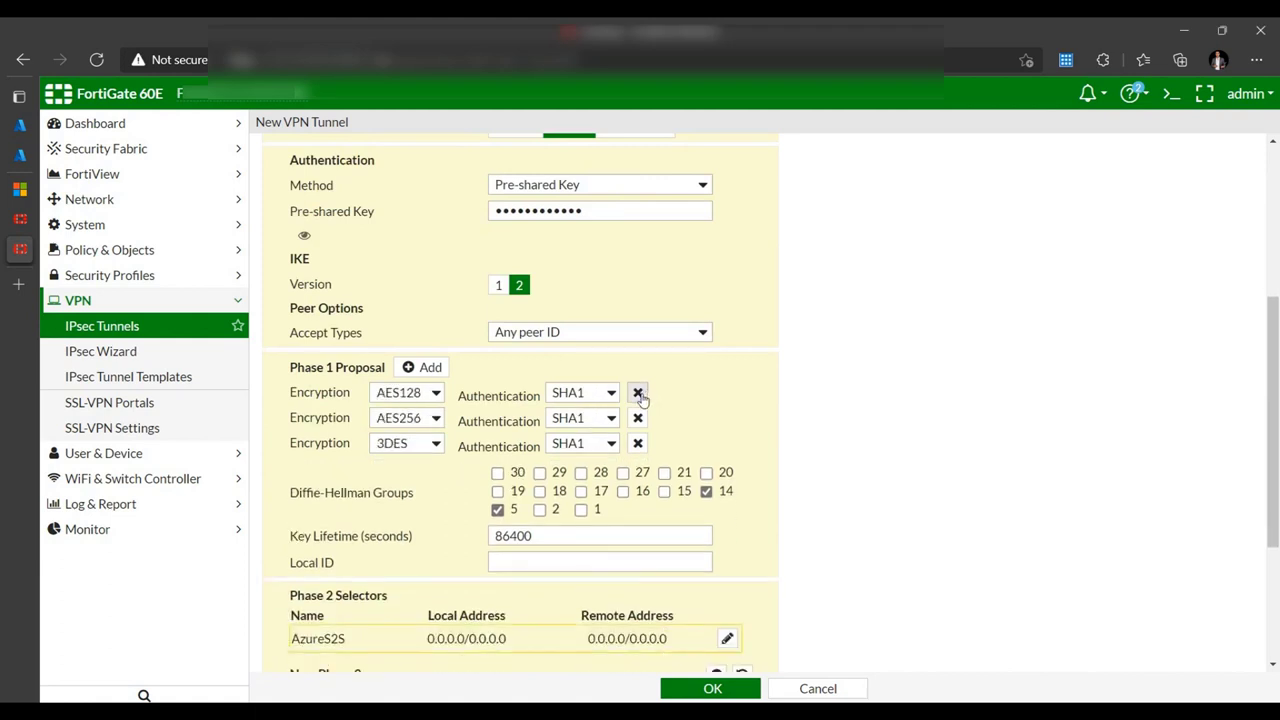
{"action": "left_click", "coordinate": [638, 393]}
{"action": "left_click", "coordinate": [638, 393]}
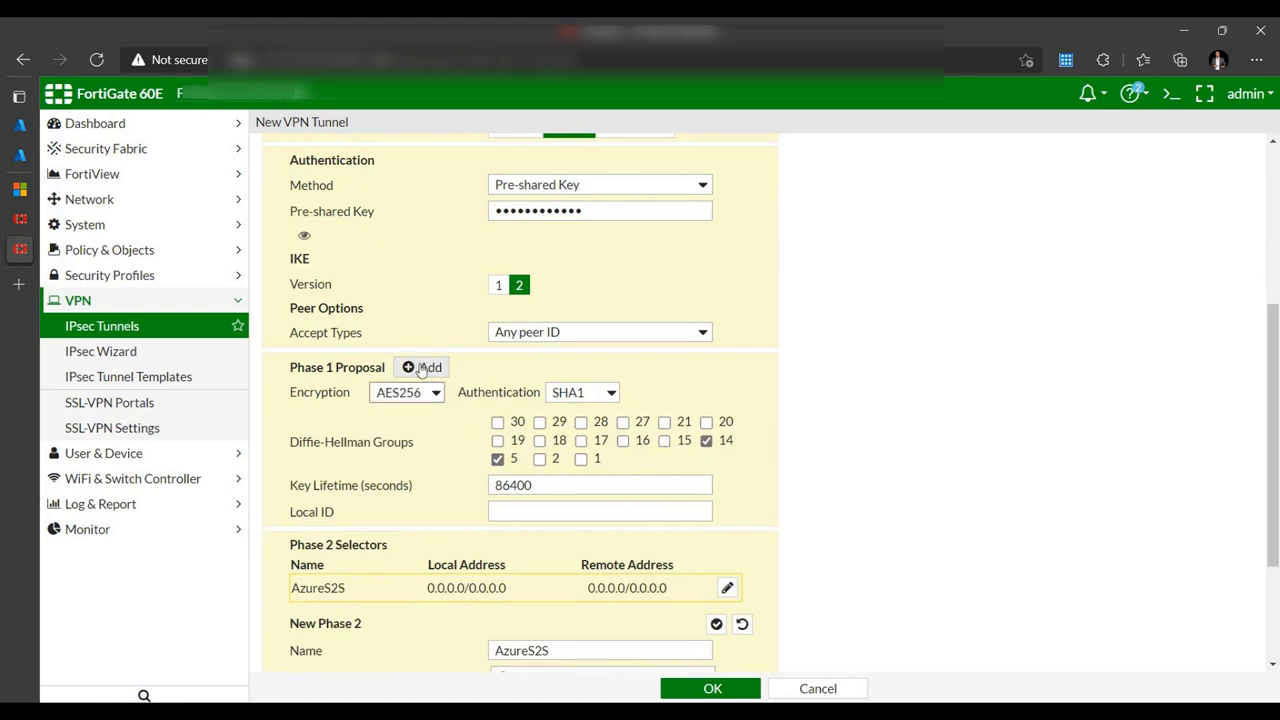
{"action": "left_click", "coordinate": [422, 367]}
- Add Phase 1 proposals 3DES/SHA1 and AES256/SHA256
{"action": "left_click", "coordinate": [428, 418]}
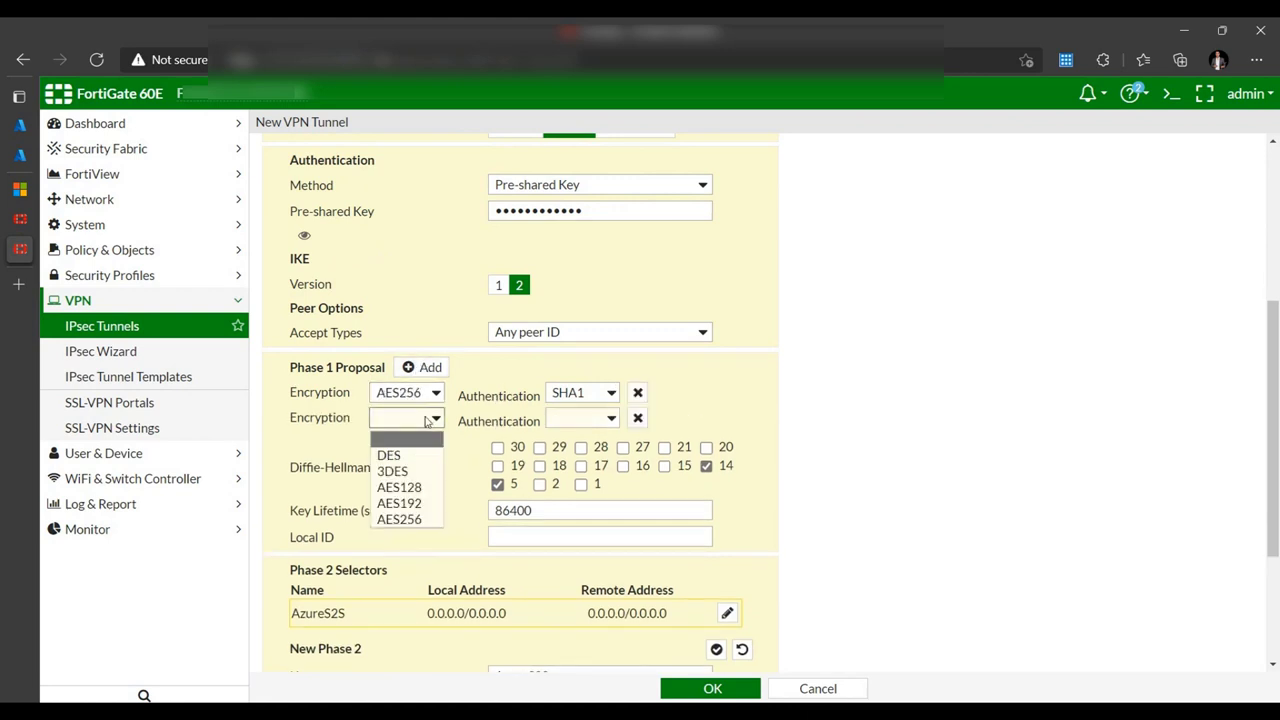
{"action": "left_click", "coordinate": [392, 471]}
{"action": "left_click", "coordinate": [604, 419]}
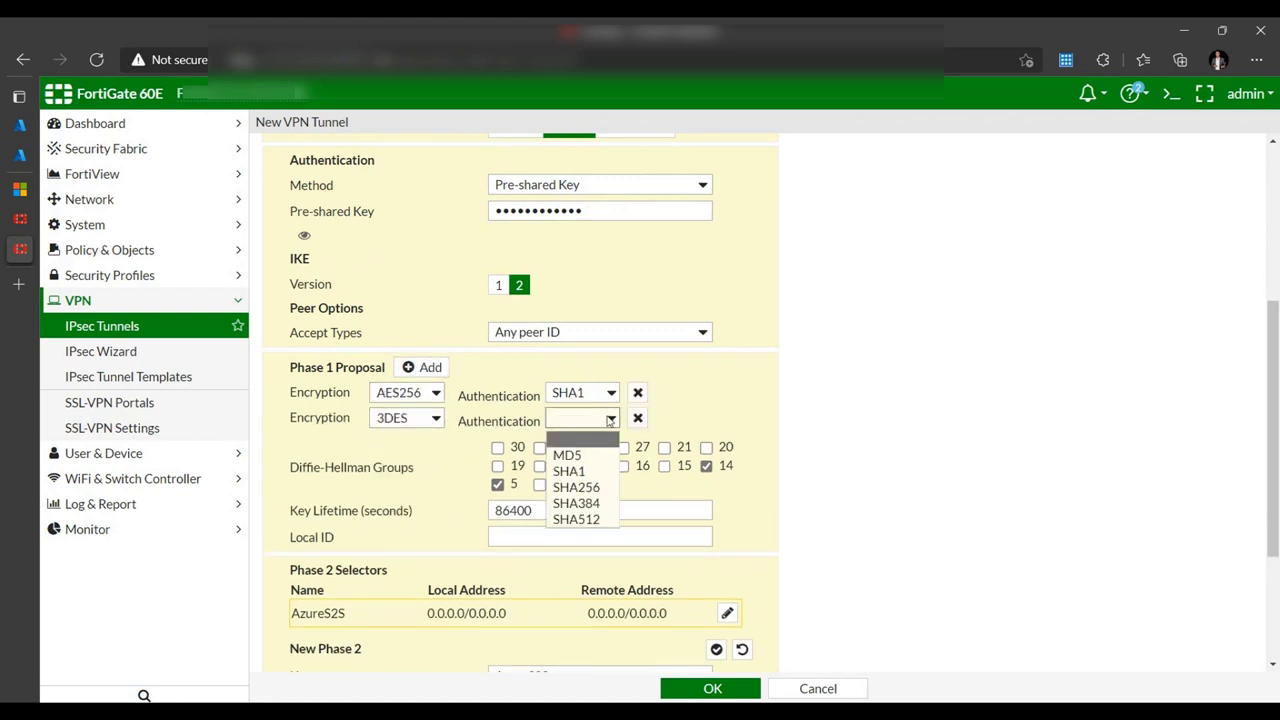
{"action": "left_click", "coordinate": [565, 470]}
{"action": "left_click", "coordinate": [422, 367]}
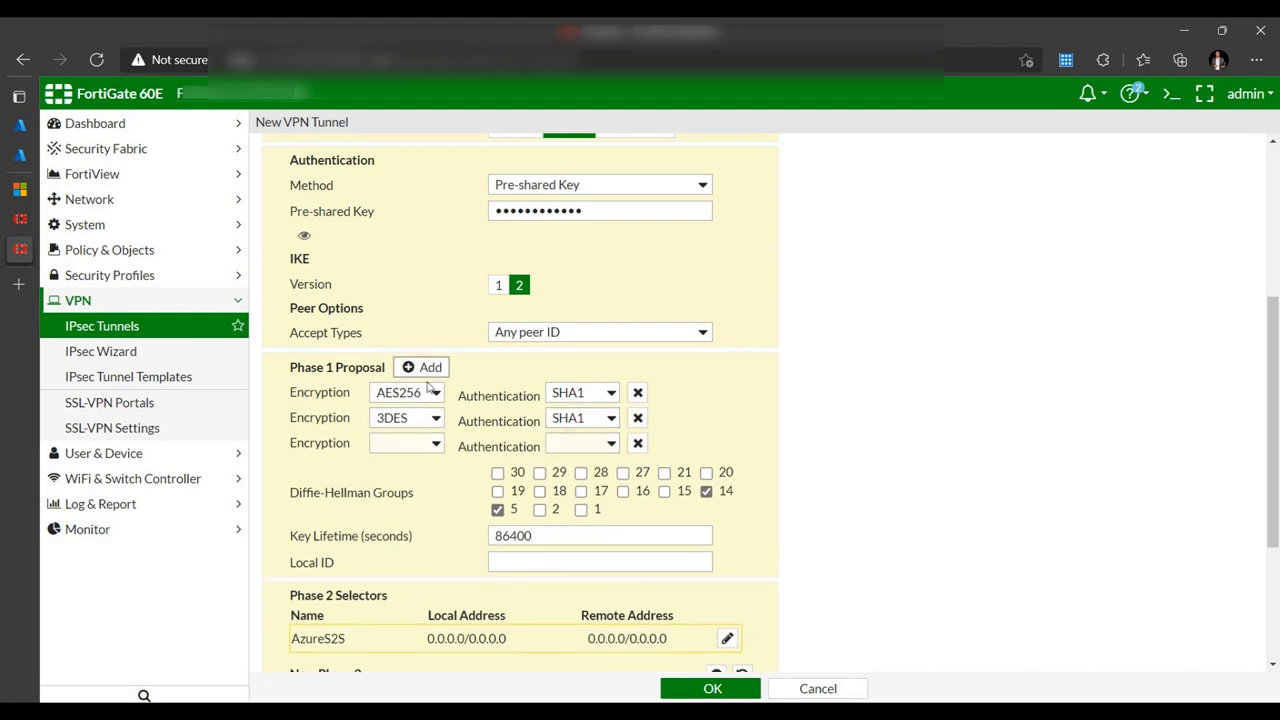
{"action": "left_click", "coordinate": [430, 444]}
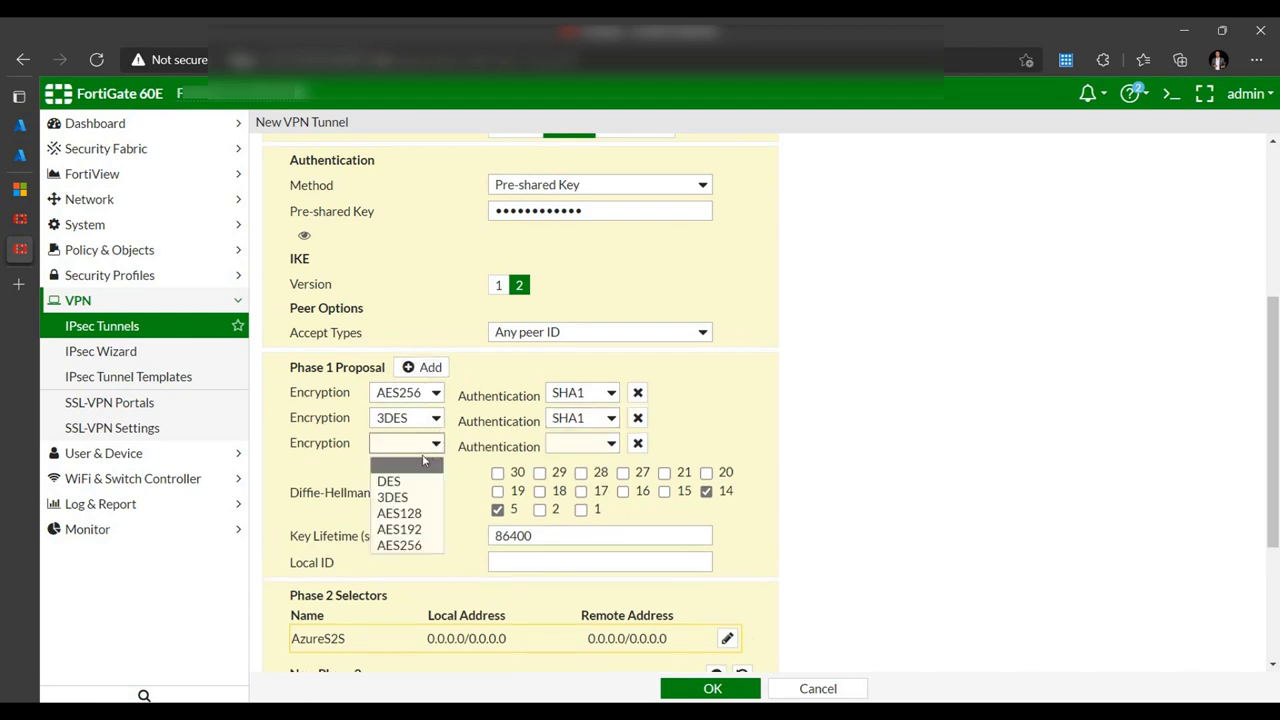
{"action": "left_click", "coordinate": [607, 444]}
{"action": "left_click", "coordinate": [590, 498]}
- Restrict Phase 1 Diffie-Hellman to group 2 only, unchecking groups 5 and 14
{"action": "left_click", "coordinate": [543, 511]}
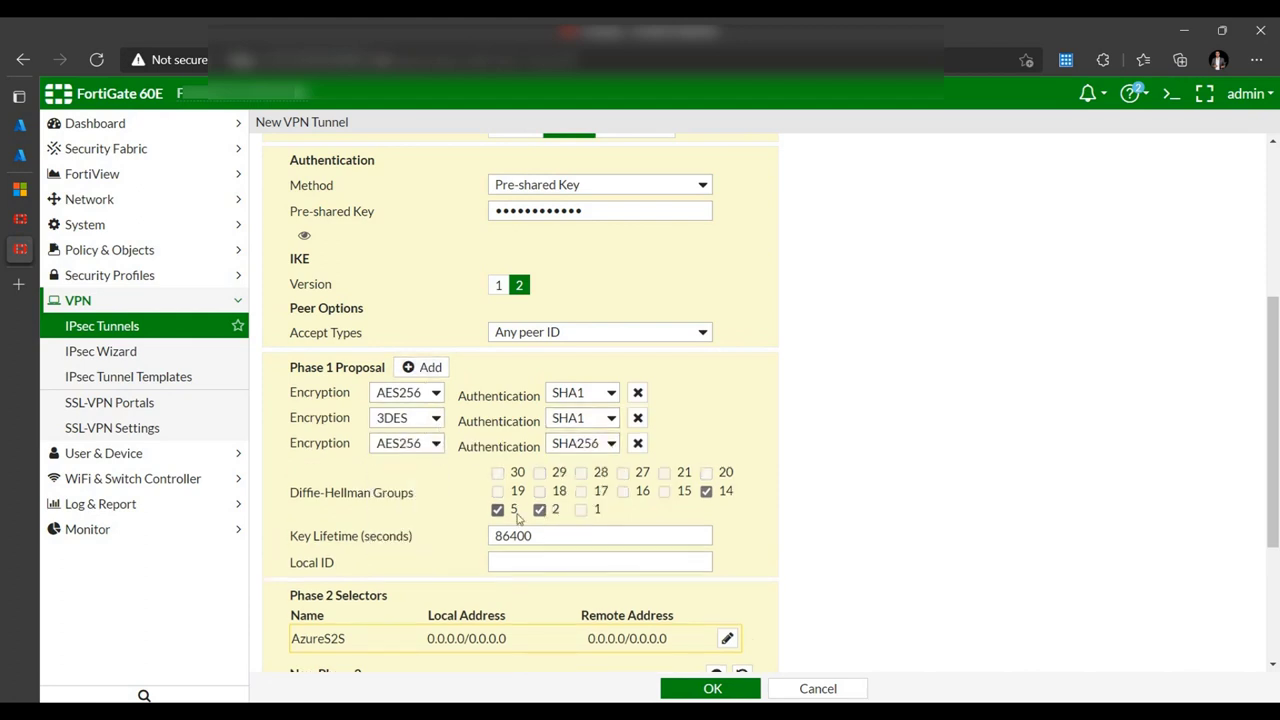
{"action": "left_click", "coordinate": [499, 511]}
{"action": "left_click", "coordinate": [706, 491]}
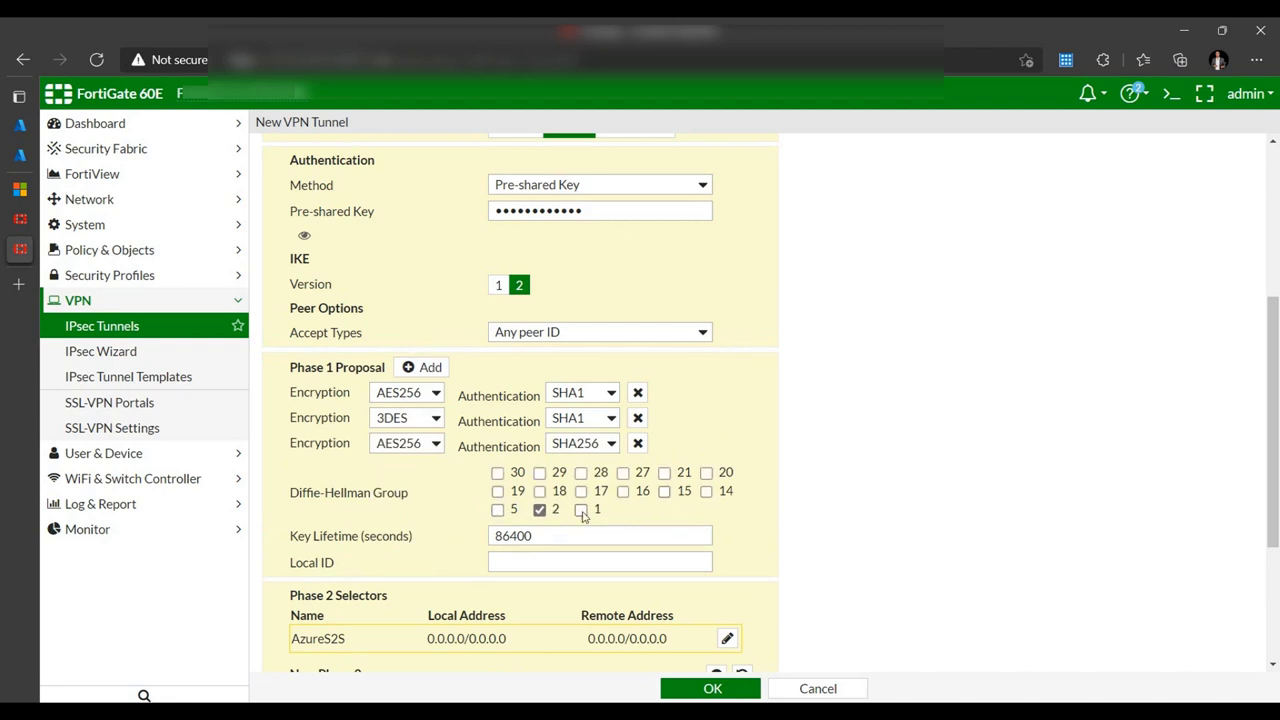
{"action": "left_click_drag", "start_coordinate": [545, 536], "coordinate": [462, 538]}
- Set the Phase 1 key lifetime to 28800 seconds
{"action": "type", "text": "288"}
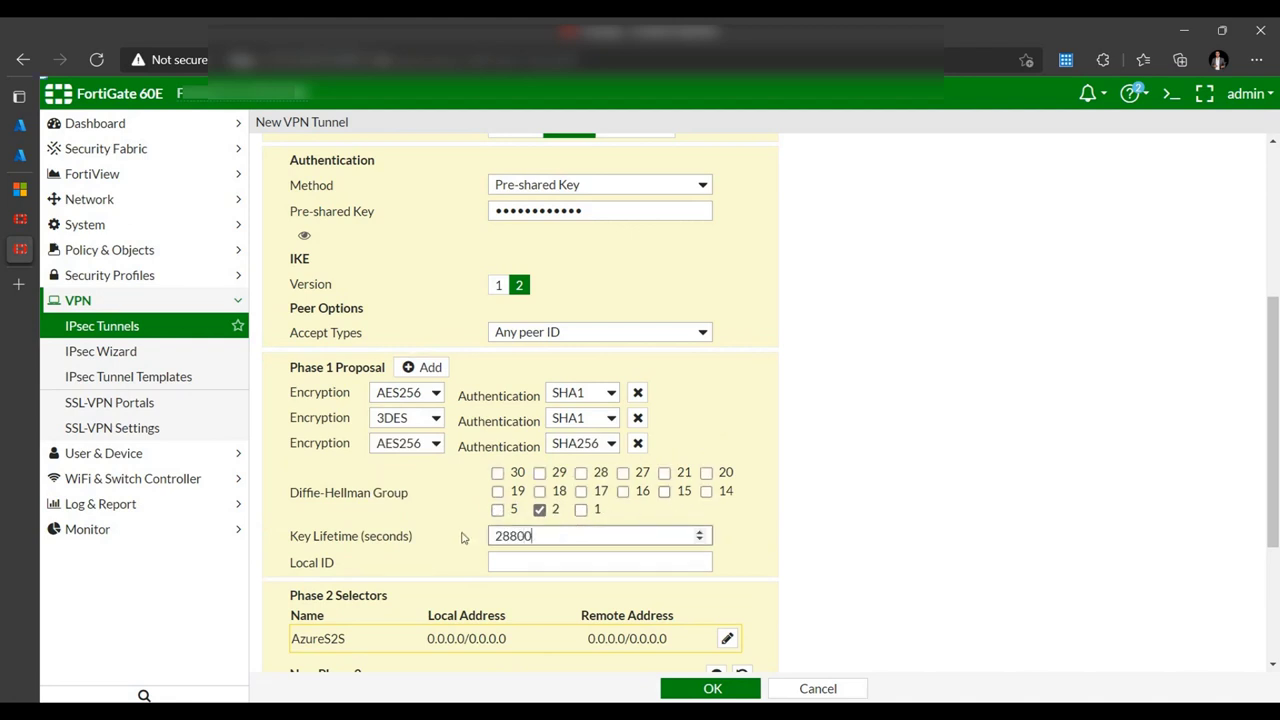
{"action": "type", "text": "00"}
{"action": "scroll", "coordinate": [658, 510], "scroll_direction": "up", "scroll_amount": 1}
{"action": "scroll", "coordinate": [801, 509], "scroll_direction": "down", "scroll_amount": 3}
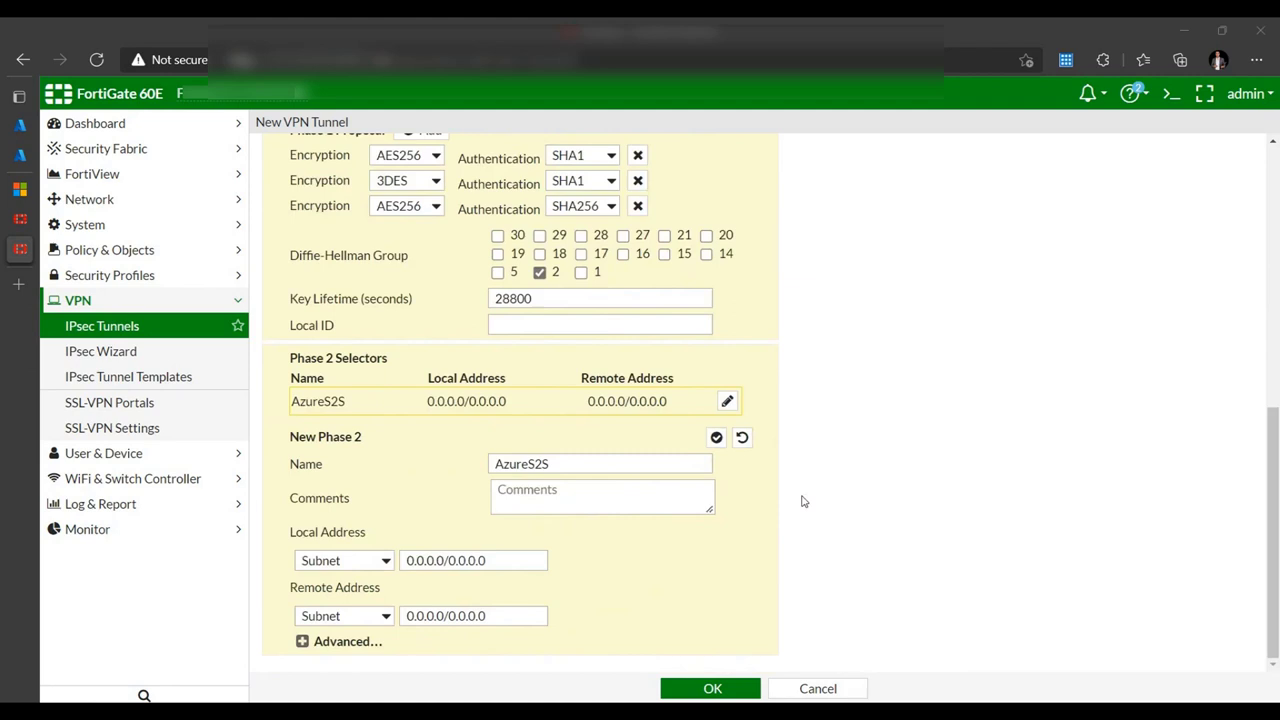
- Configure Phase 2 proposals AES256/SHA1 and 3DES/SHA1 in the advanced settings
{"action": "left_click", "coordinate": [338, 642]}
{"action": "scroll", "coordinate": [355, 610], "scroll_direction": "down", "scroll_amount": 3}
{"action": "left_click", "coordinate": [430, 452]}
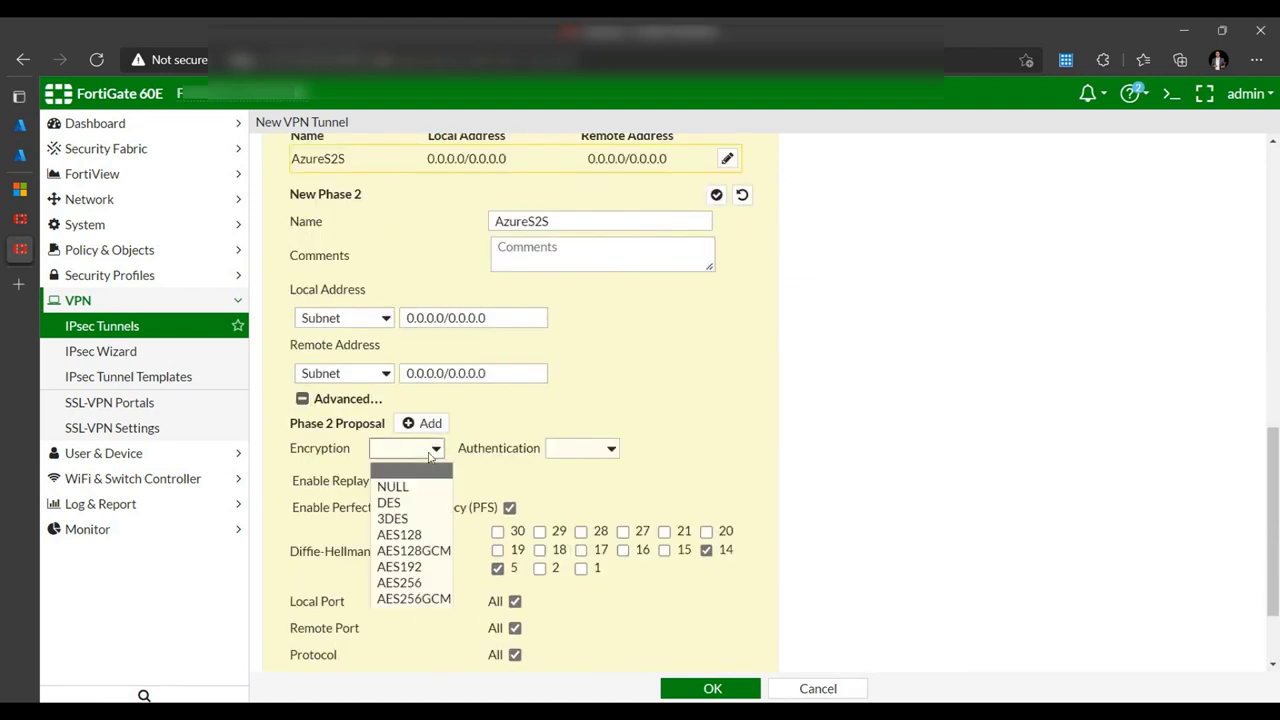
{"action": "left_click", "coordinate": [399, 582]}
{"action": "left_click", "coordinate": [578, 452]}
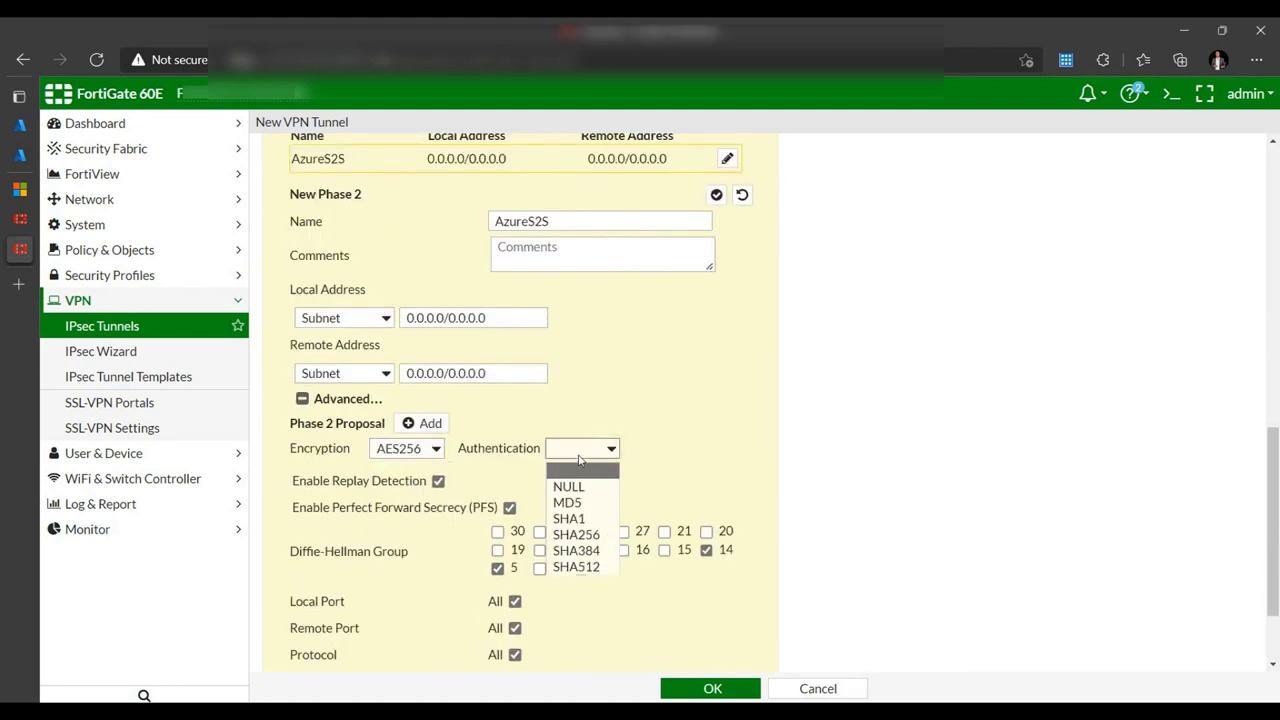
{"action": "left_click", "coordinate": [583, 519]}
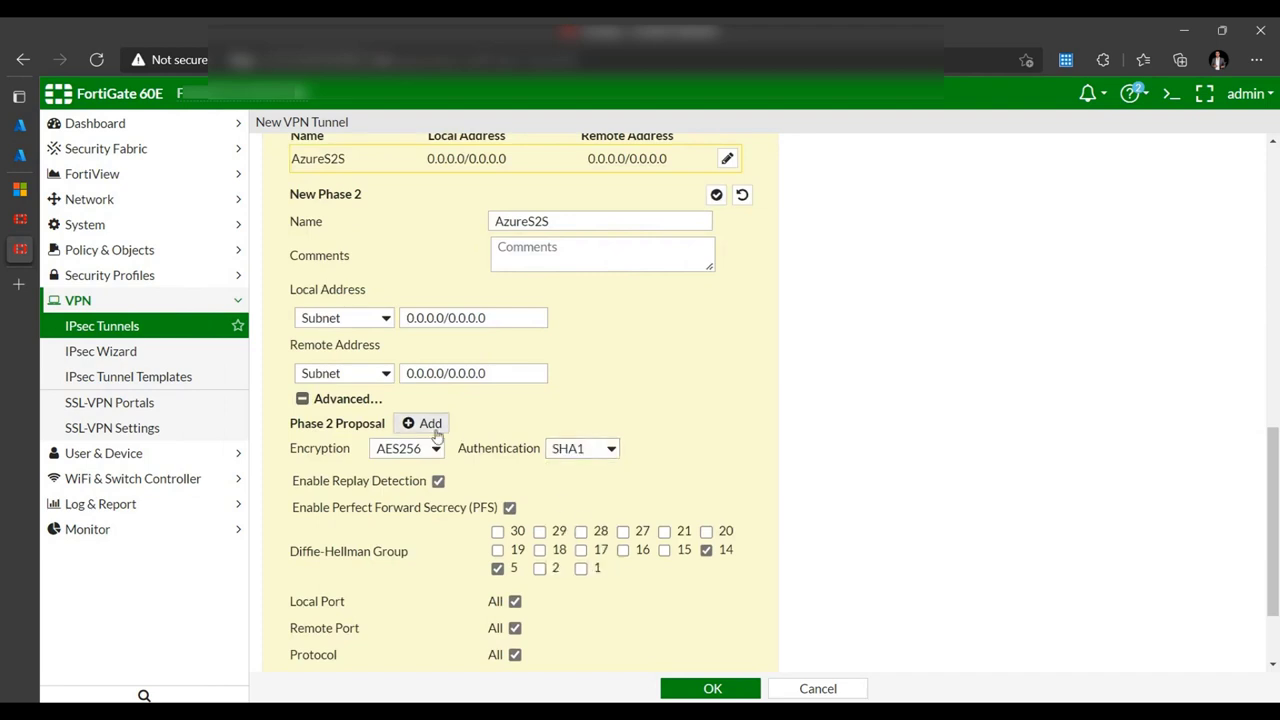
{"action": "left_click", "coordinate": [433, 427]}
{"action": "left_click", "coordinate": [420, 474]}
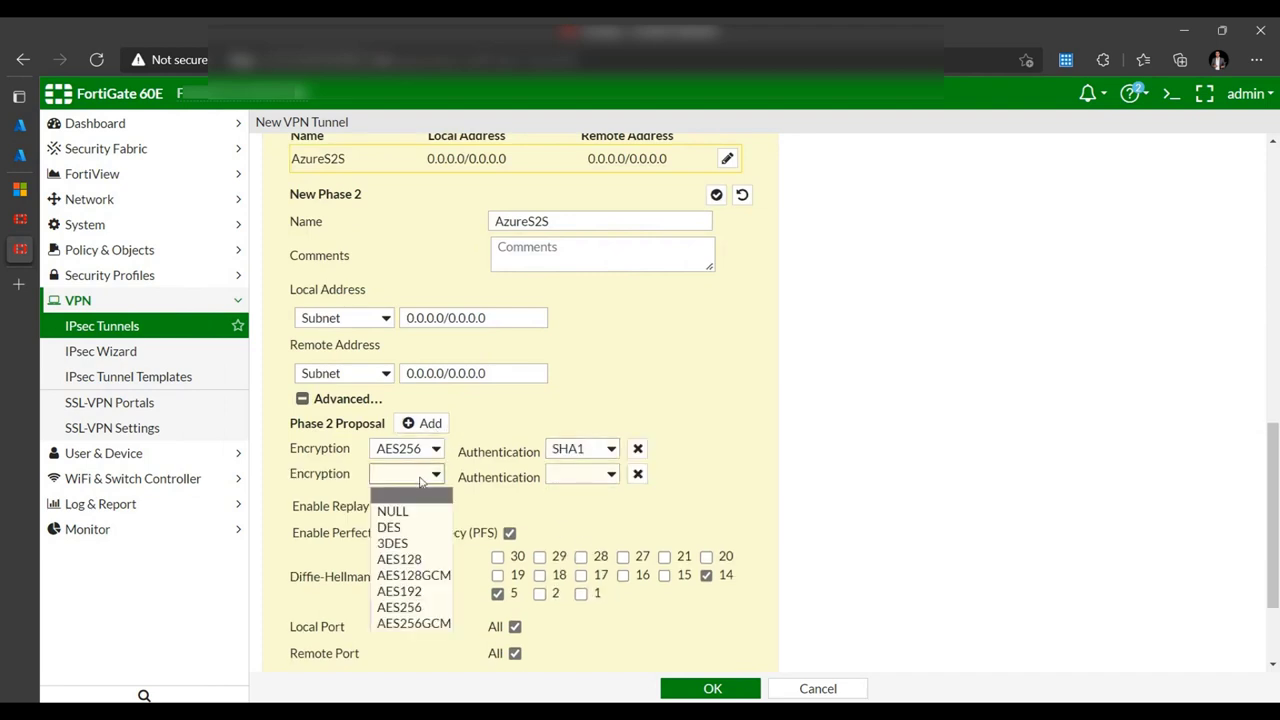
{"action": "left_click", "coordinate": [422, 548]}
{"action": "left_click", "coordinate": [586, 476]}
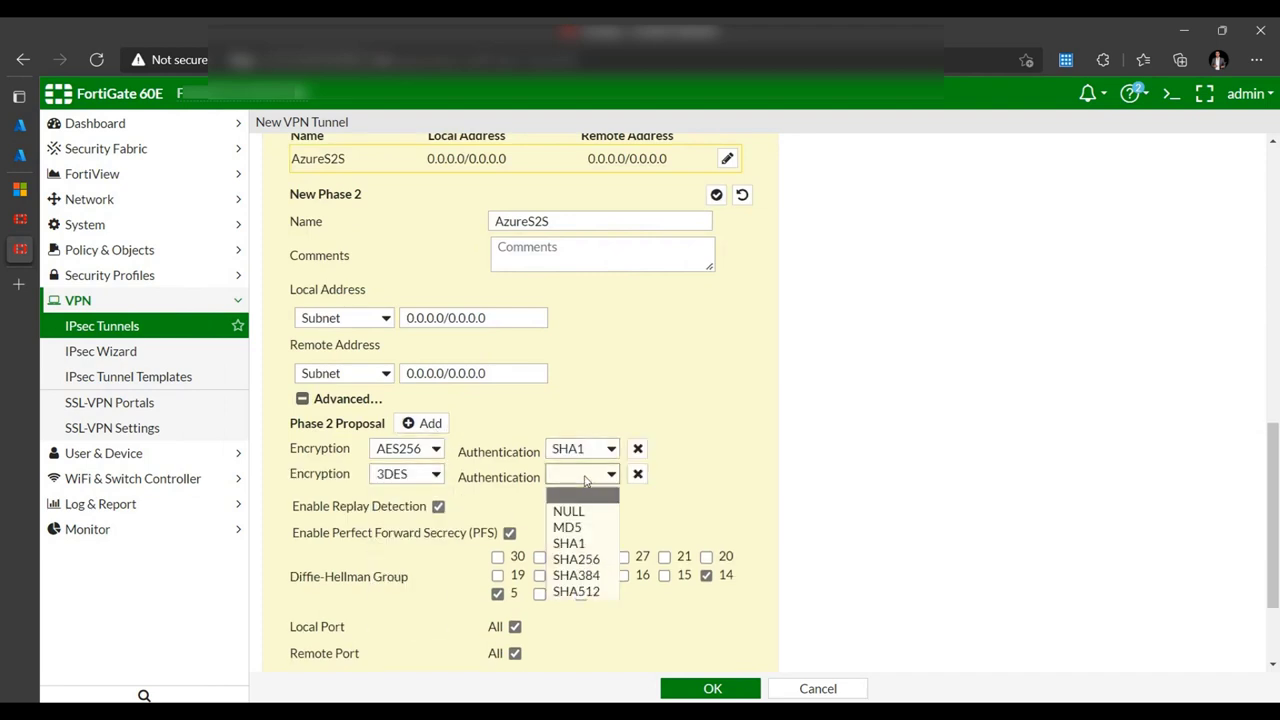
{"action": "left_click", "coordinate": [577, 545]}
- Add a third Phase 2 proposal, AES256/SHA256
{"action": "left_click", "coordinate": [430, 424]}
{"action": "left_click", "coordinate": [426, 499]}
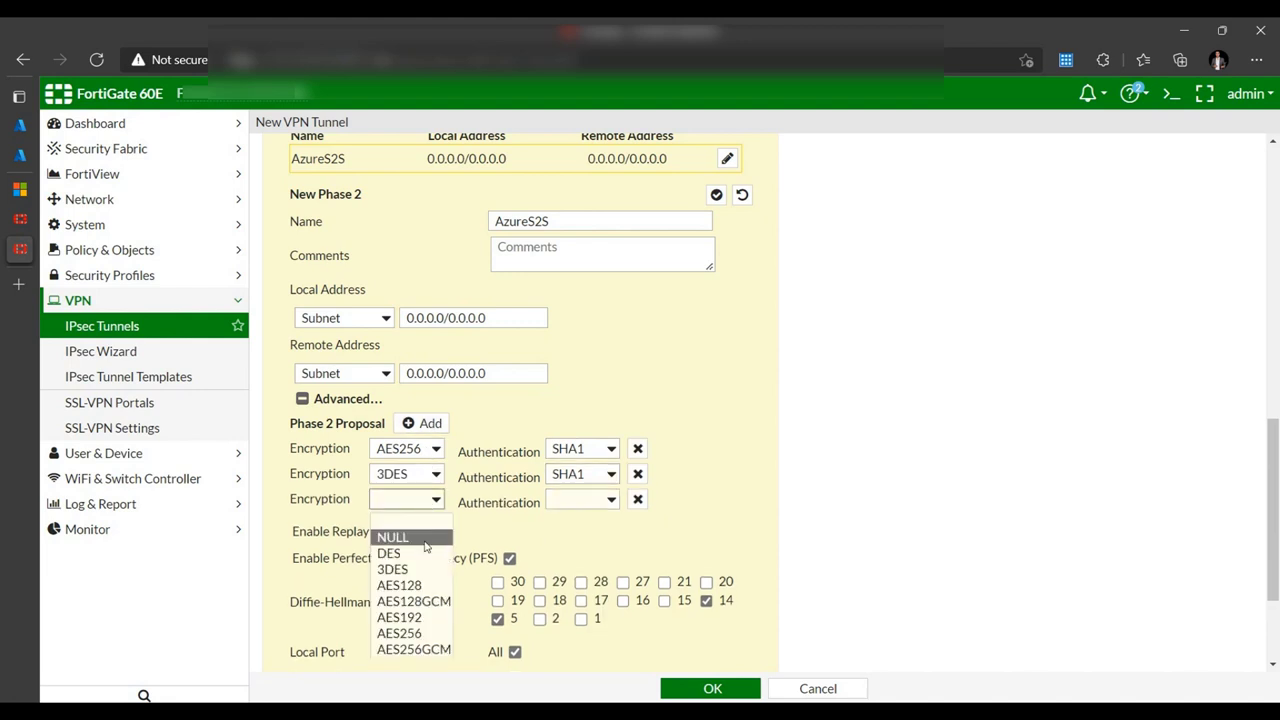
{"action": "left_click", "coordinate": [430, 633]}
{"action": "left_click", "coordinate": [577, 503]}
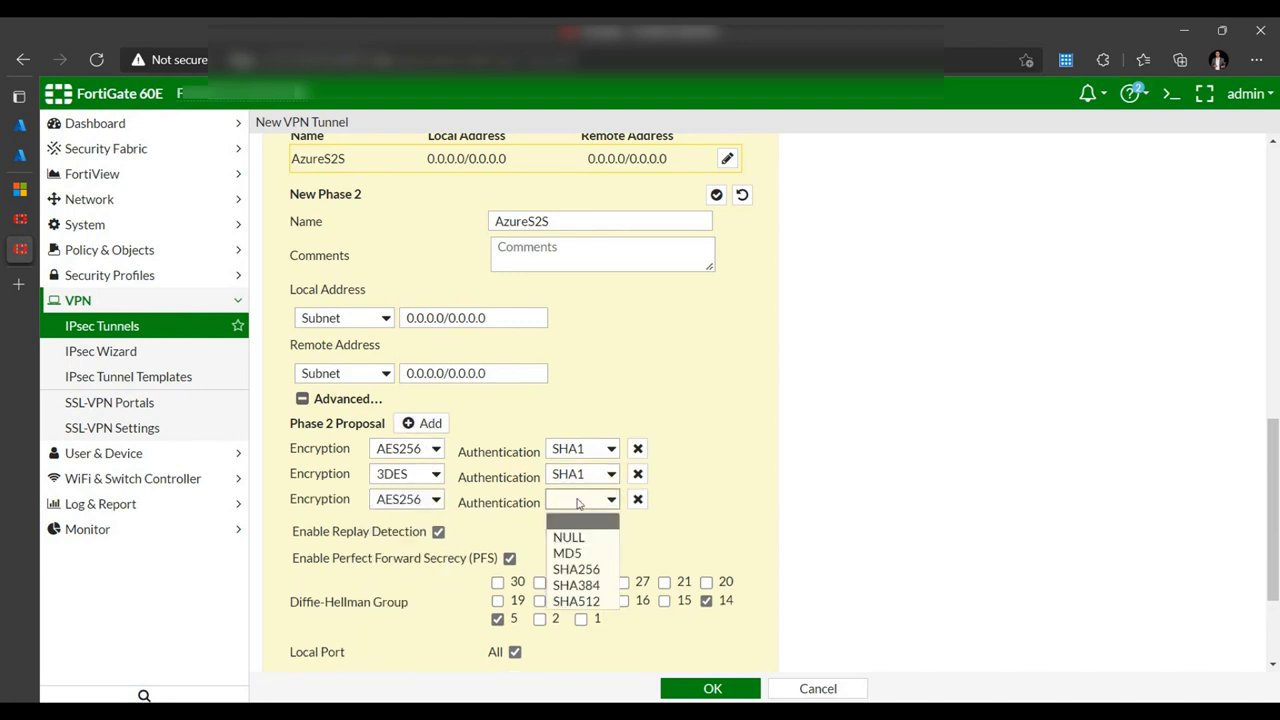
{"action": "left_click", "coordinate": [588, 570]}
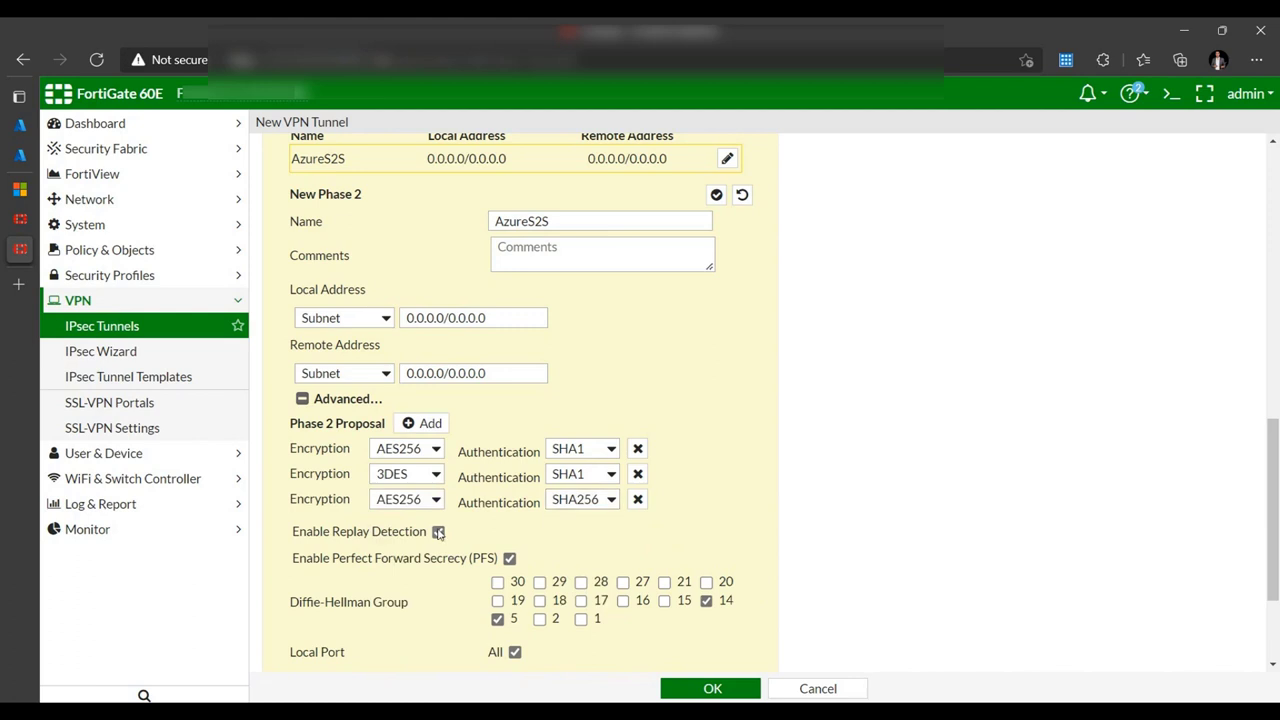
- Turn off PFS, set the Phase 2 key lifetime to 27000 seconds, and save the tunnel
{"action": "left_click", "coordinate": [509, 559]}
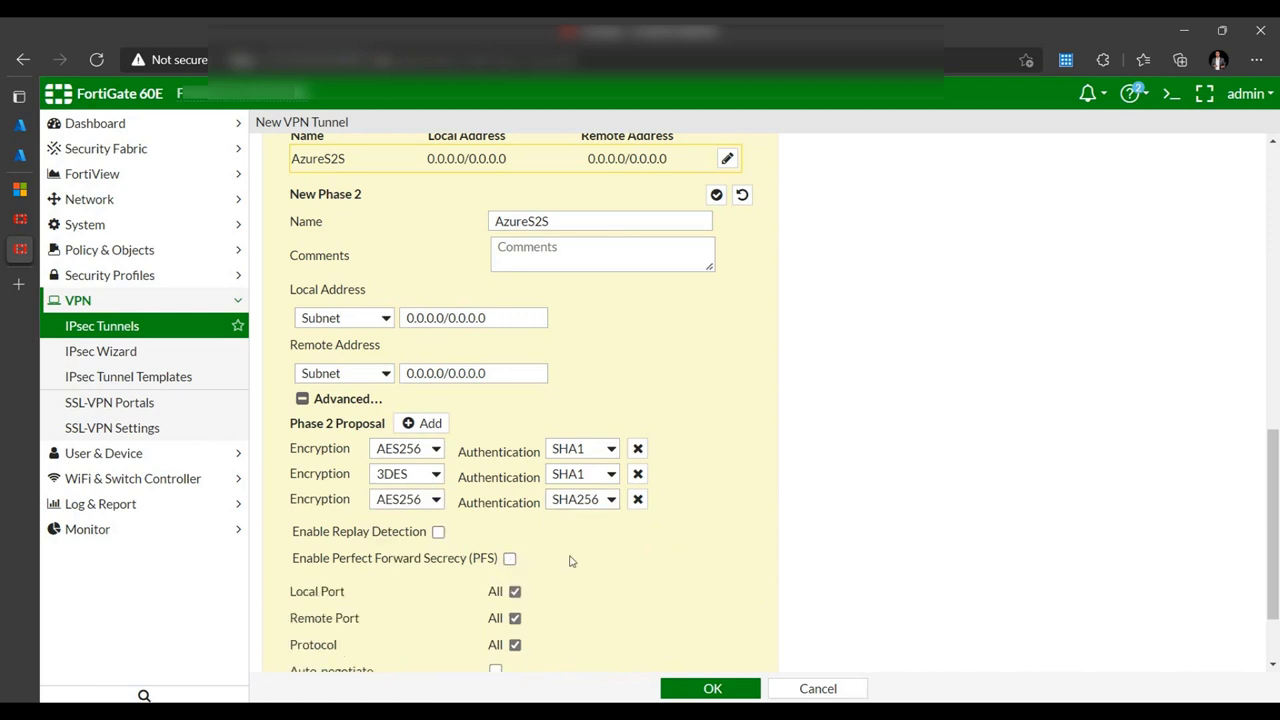
{"action": "scroll", "coordinate": [575, 559], "scroll_direction": "down", "scroll_amount": 2}
{"action": "left_click_drag", "start_coordinate": [545, 640], "coordinate": [451, 650]}
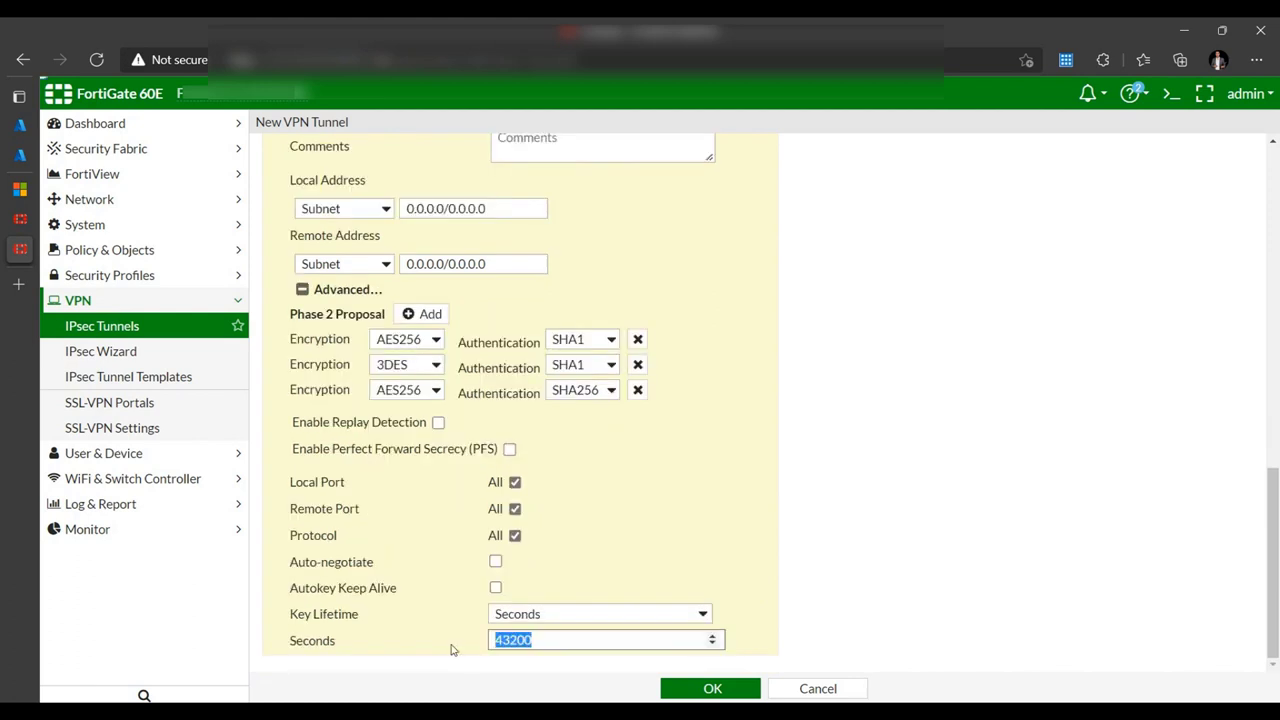
{"action": "type", "text": "27000"}
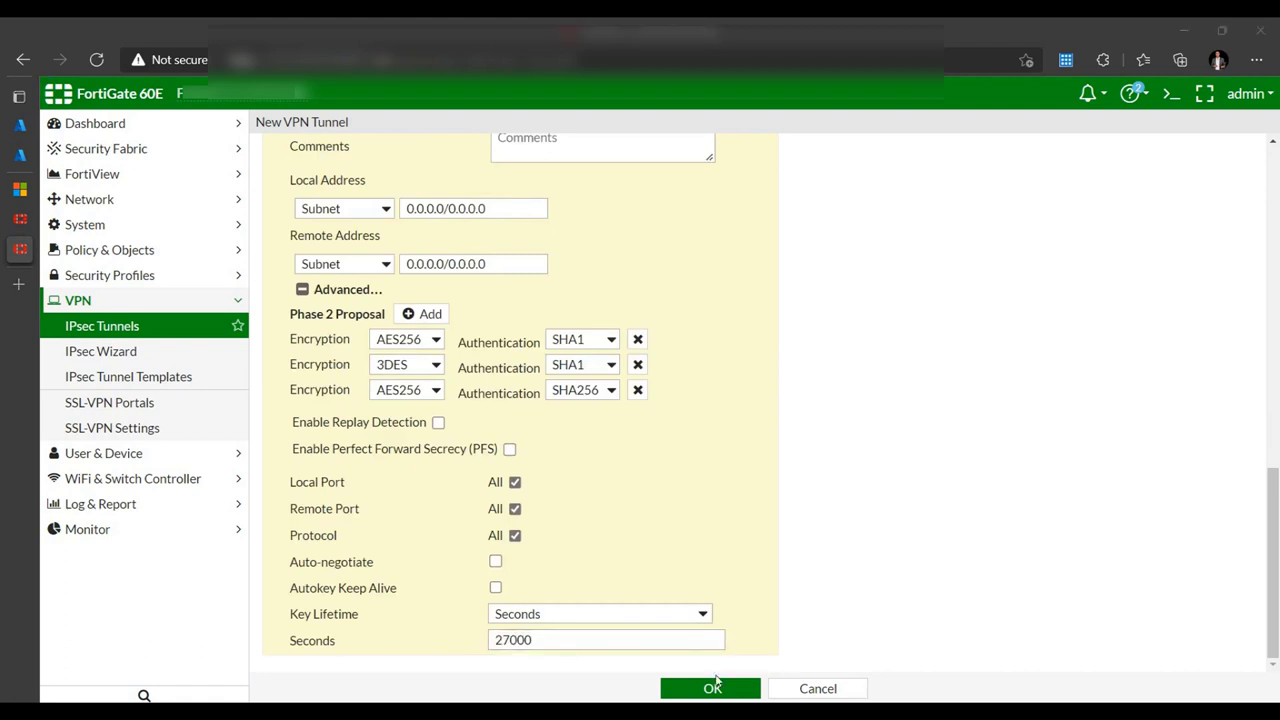
{"action": "left_click", "coordinate": [723, 689]}
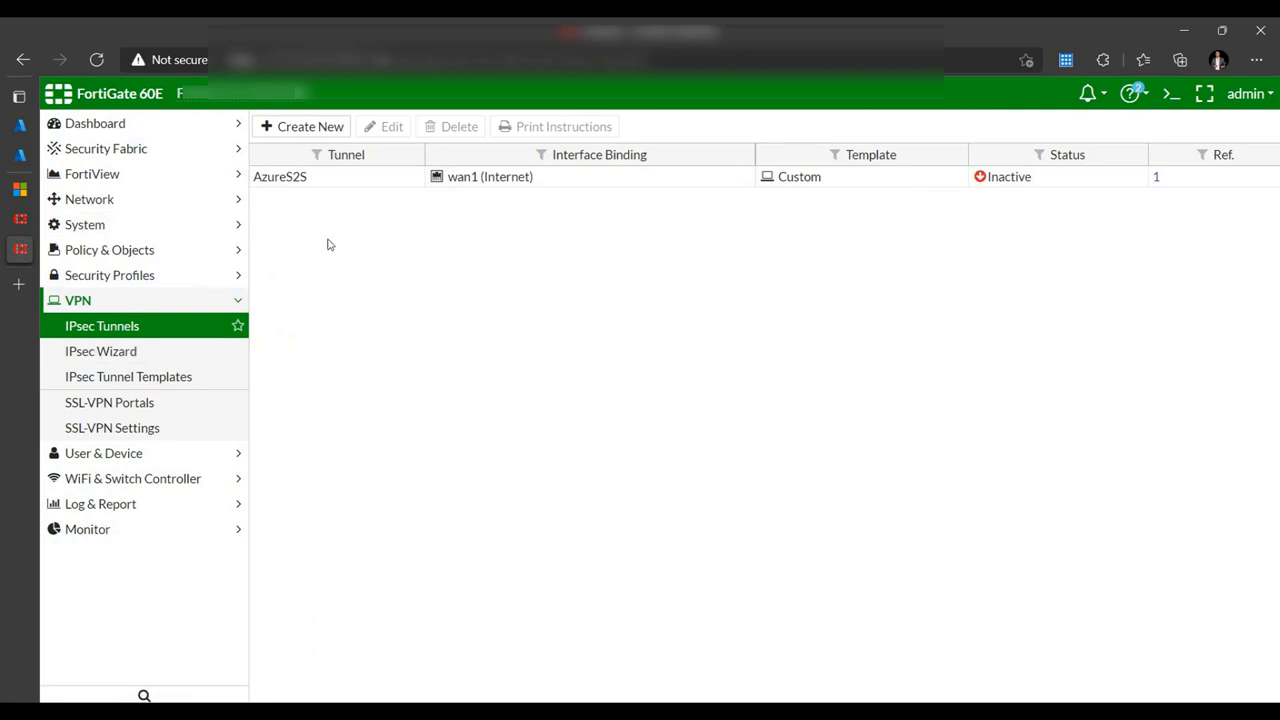
- Go to Policy & Objects > IPv4 Policy and start a new firewall policy
{"action": "left_click", "coordinate": [165, 256]}
{"action": "left_click", "coordinate": [110, 277]}
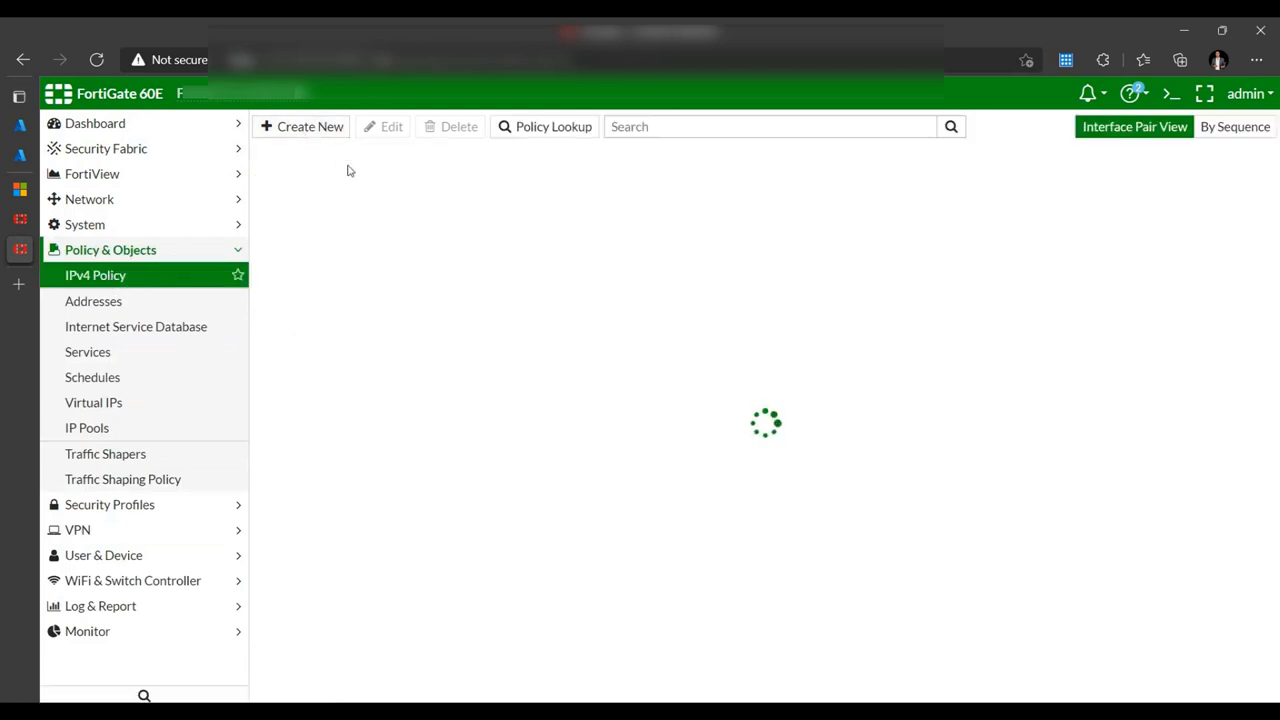
{"action": "left_click", "coordinate": [309, 129]}
- Name the new policy traffic2Azure, running LAN (internal) to AzureS2S with source all
{"action": "left_click", "coordinate": [475, 170]}
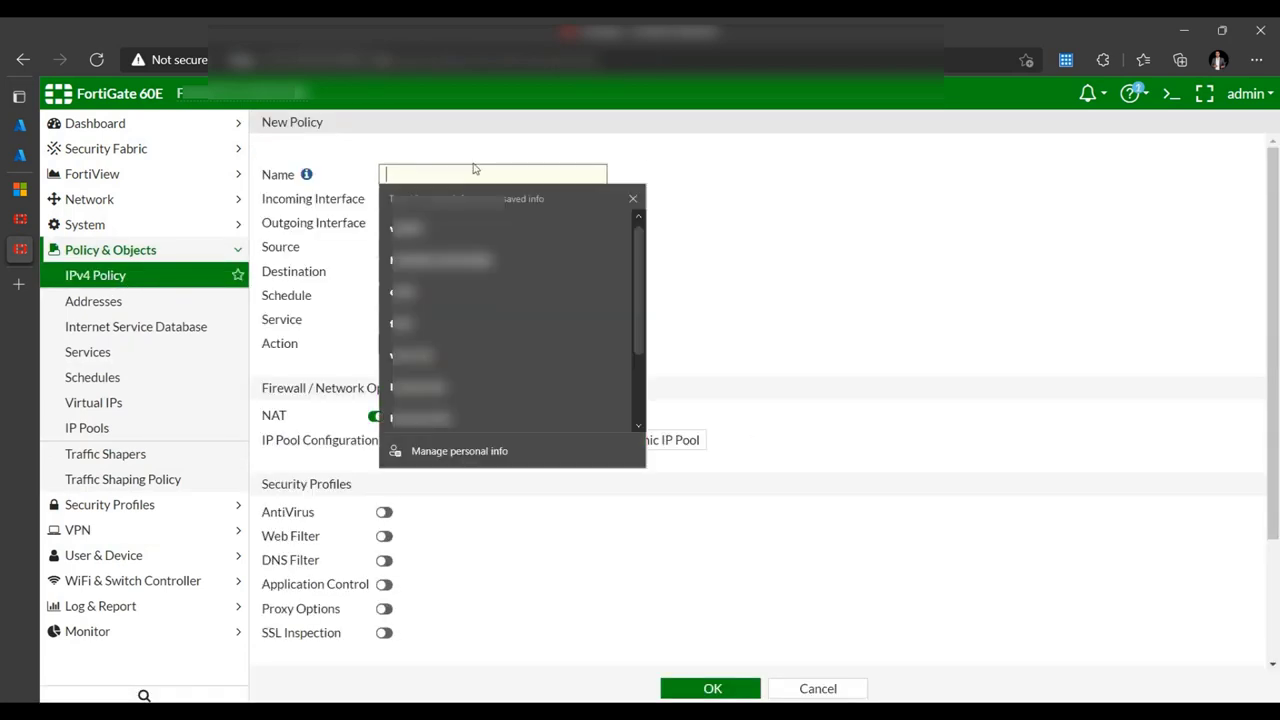
{"action": "type", "text": "tr"}
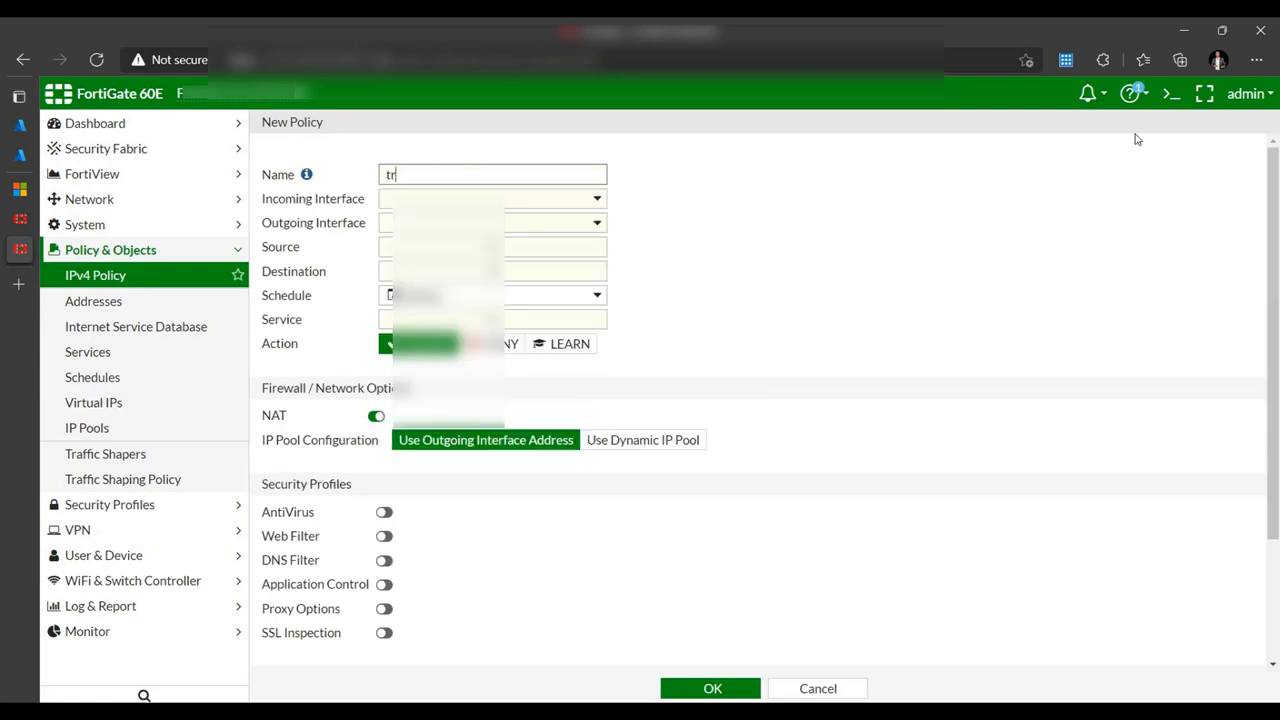
{"action": "type", "text": "affic2A"}
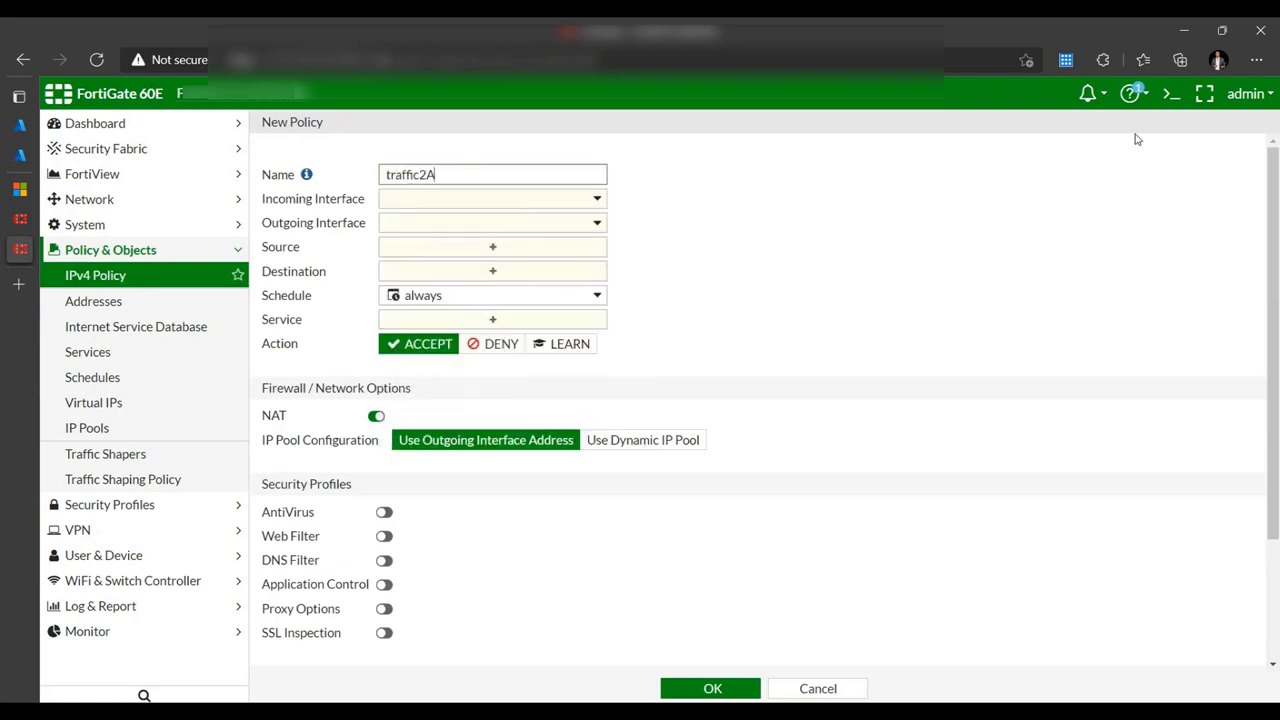
{"action": "type", "text": "zure"}
{"action": "left_click", "coordinate": [557, 205]}
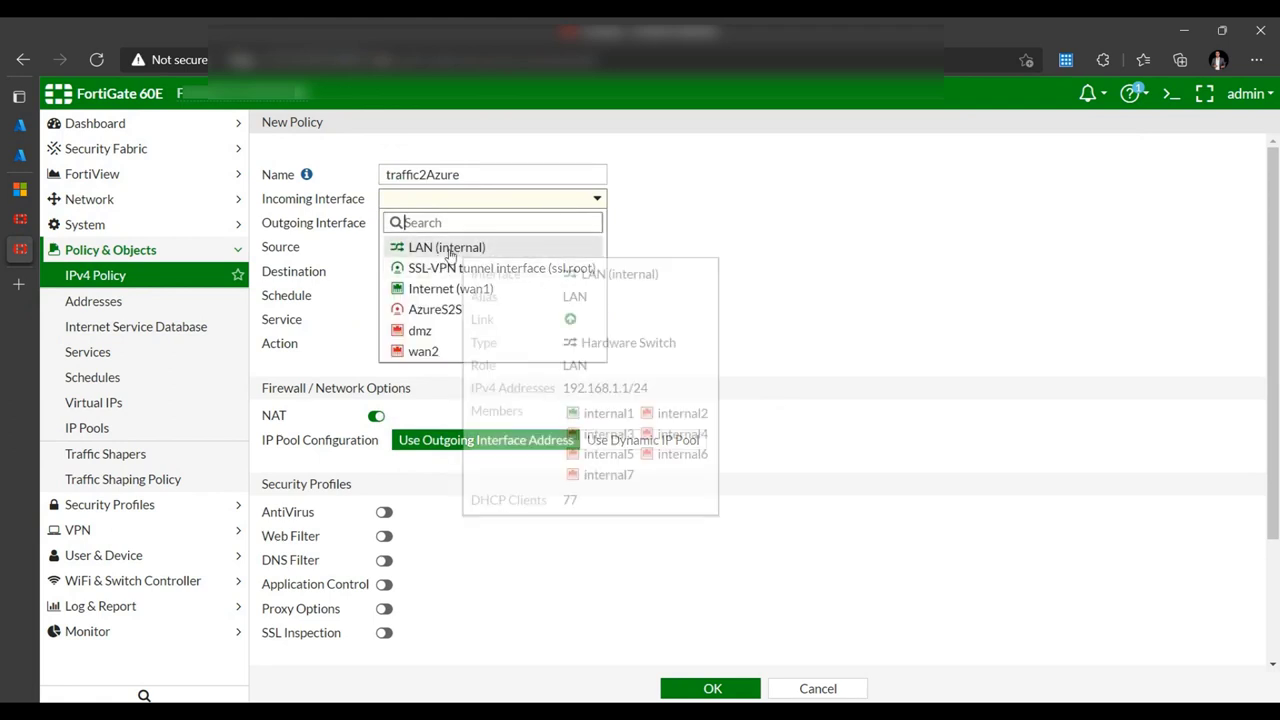
{"action": "left_click", "coordinate": [500, 251]}
{"action": "left_click", "coordinate": [516, 224]}
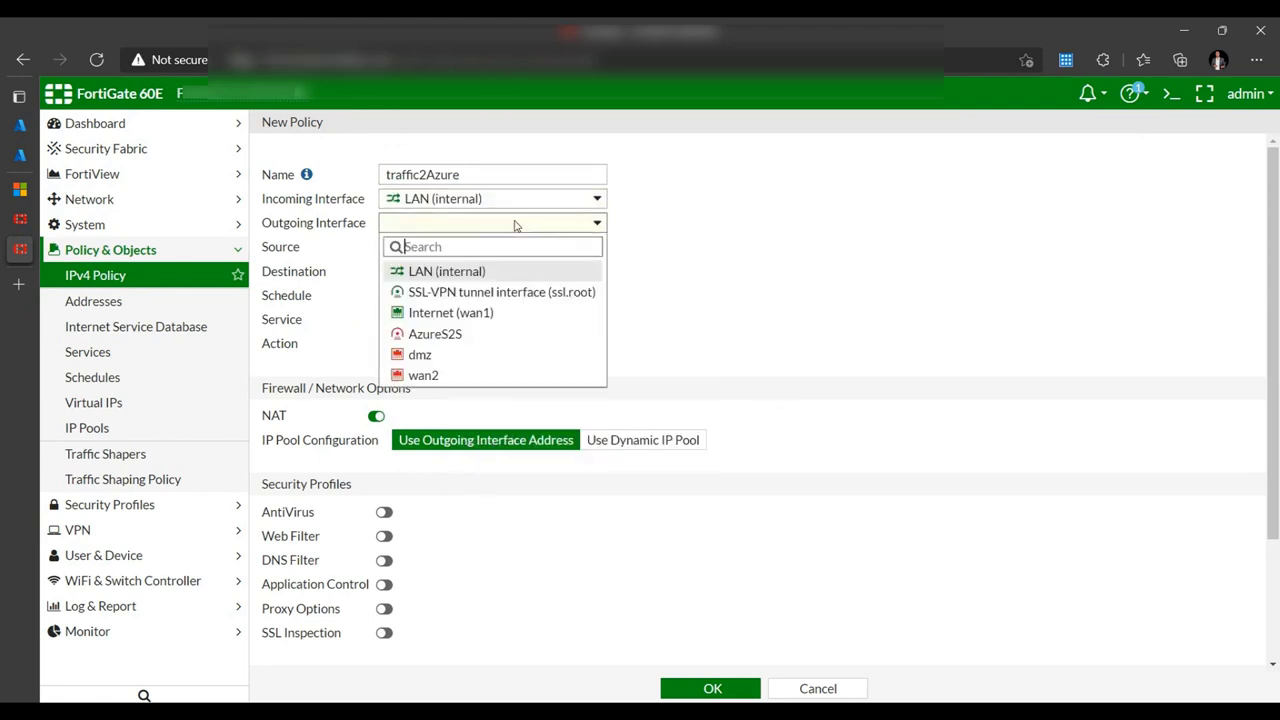
{"action": "left_click", "coordinate": [445, 335]}
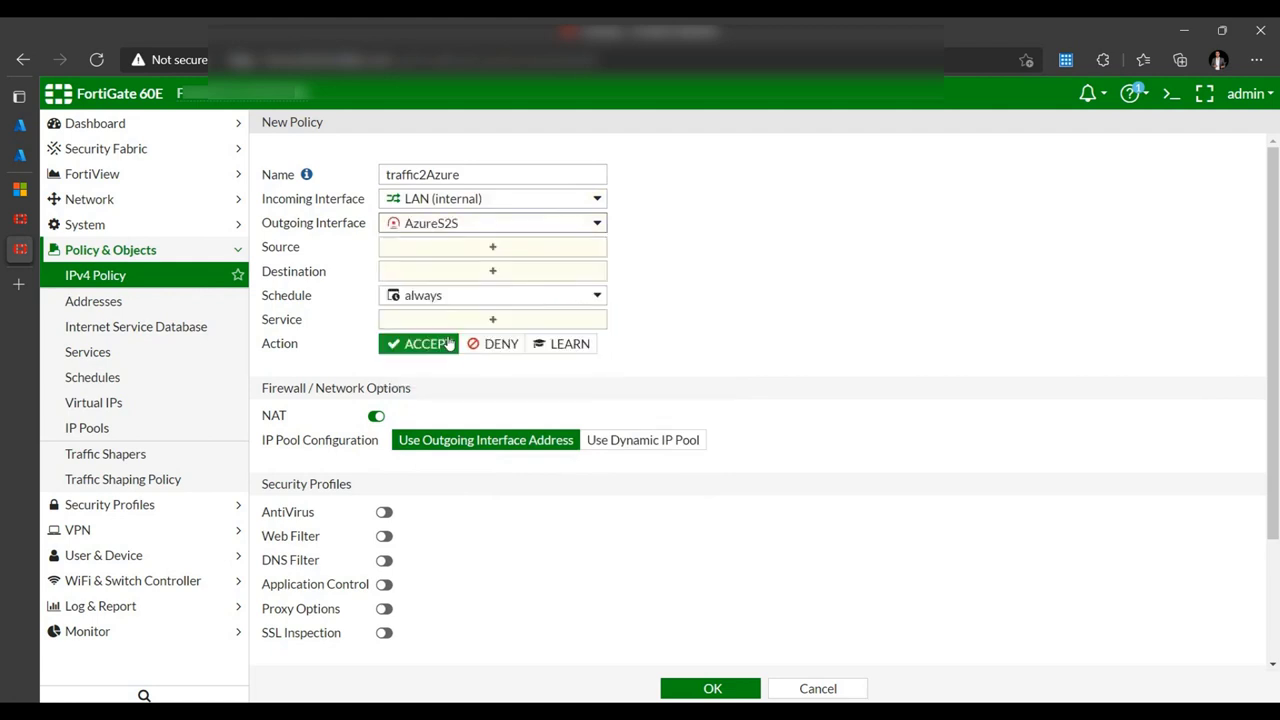
{"action": "left_click", "coordinate": [494, 250]}
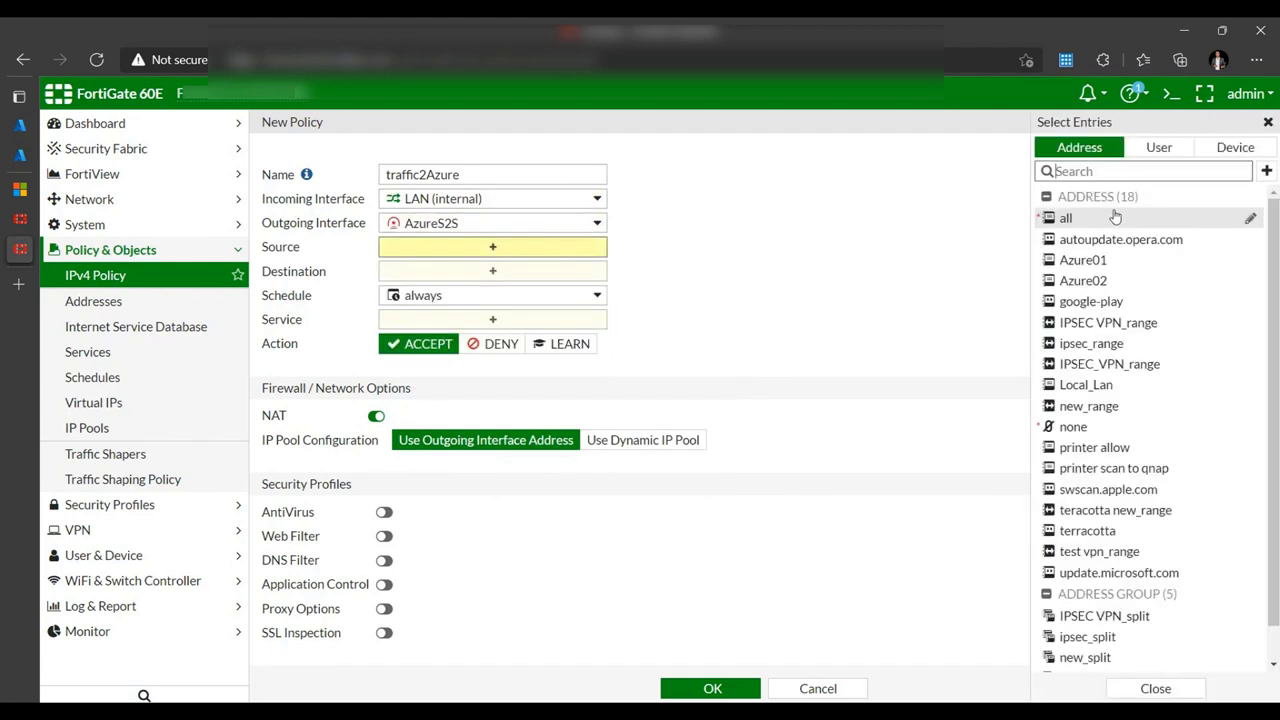
{"action": "left_click", "coordinate": [1080, 219]}
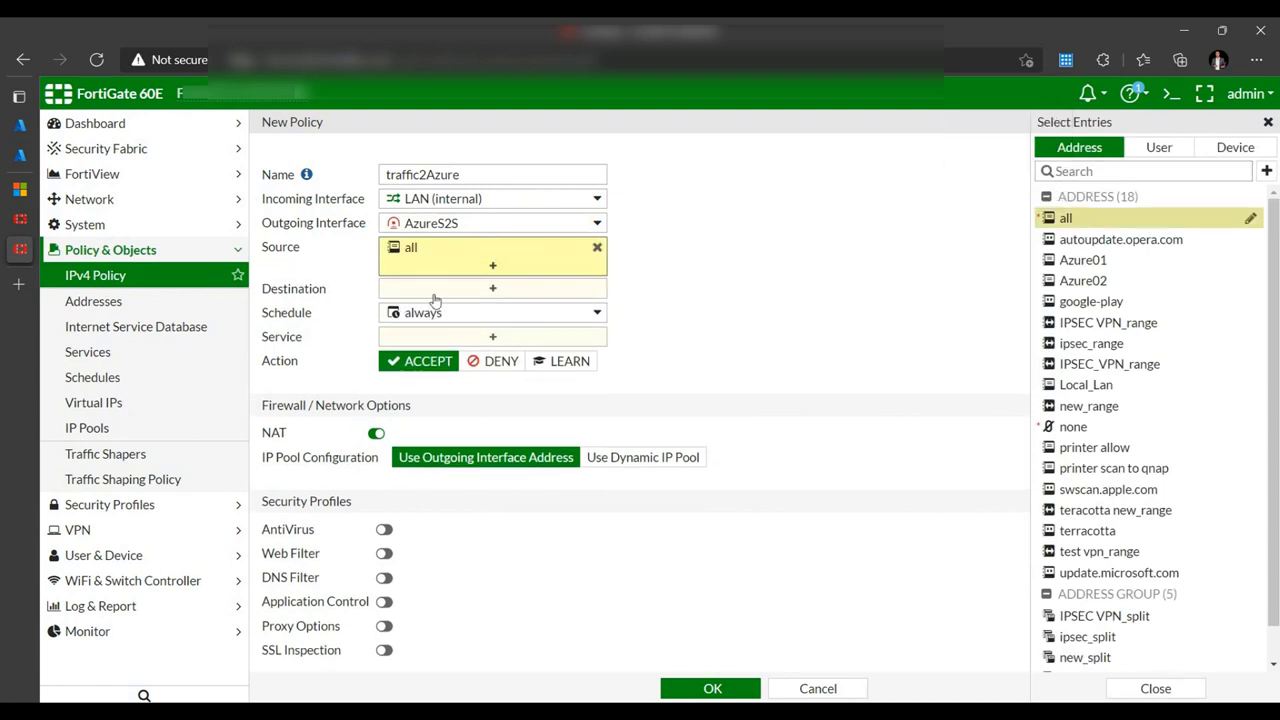
- Copy sub02's IPv4 range from the Azure Vnet-01 subnets and return to the policy
{"action": "left_click", "coordinate": [481, 292]}
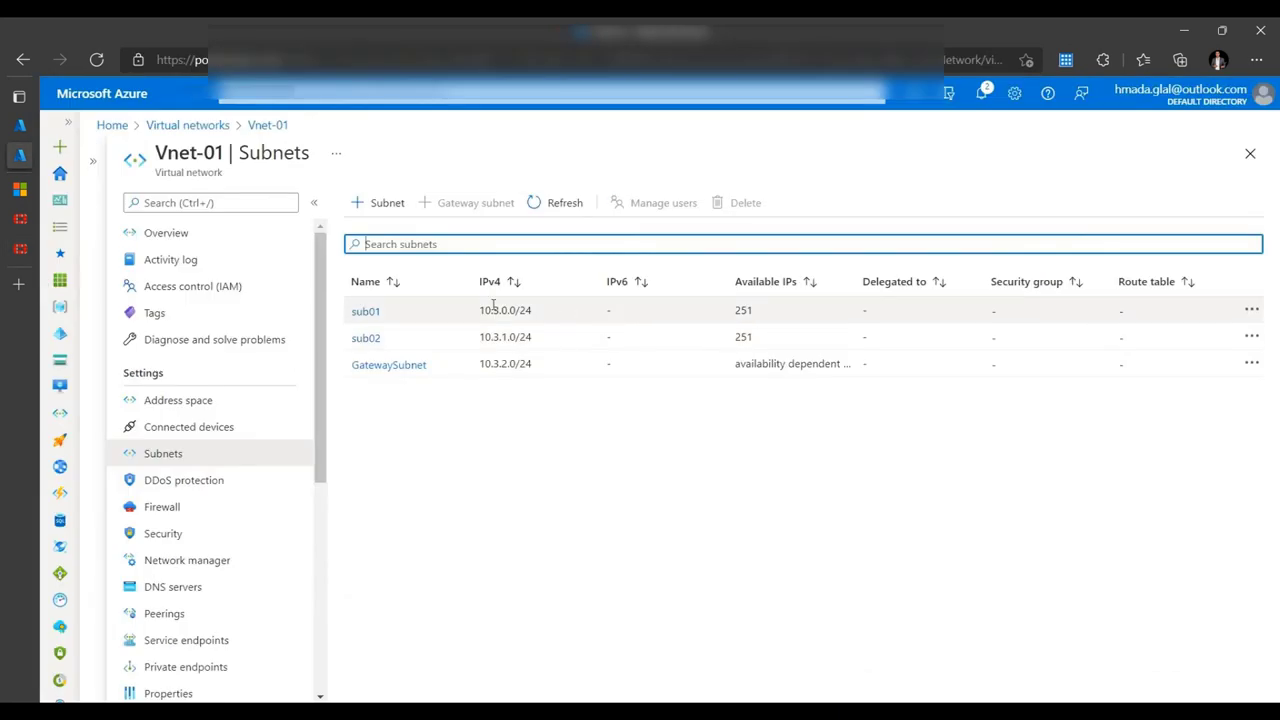
{"action": "left_click_drag", "start_coordinate": [532, 337], "coordinate": [481, 337]}
{"action": "left_click", "coordinate": [531, 309]}
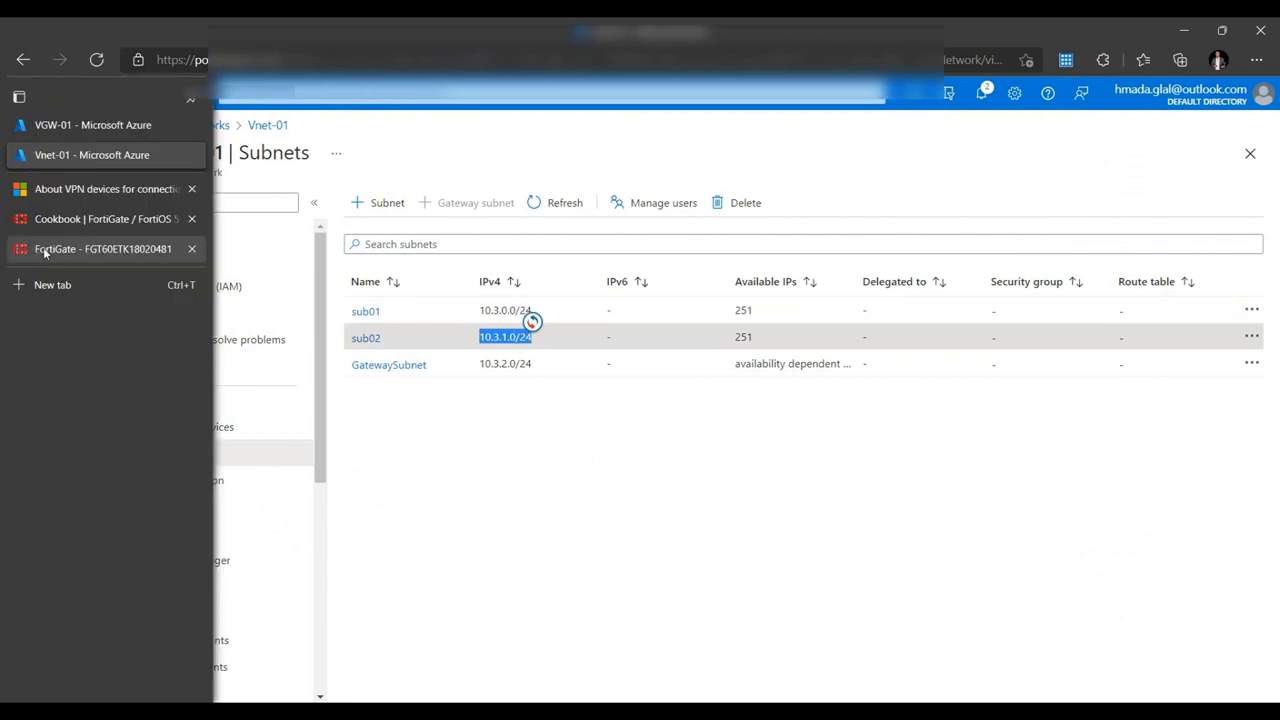
{"action": "left_click", "coordinate": [45, 253]}
- Create the address object Azure-sub01 from the destination selector
{"action": "left_click", "coordinate": [1266, 171]}
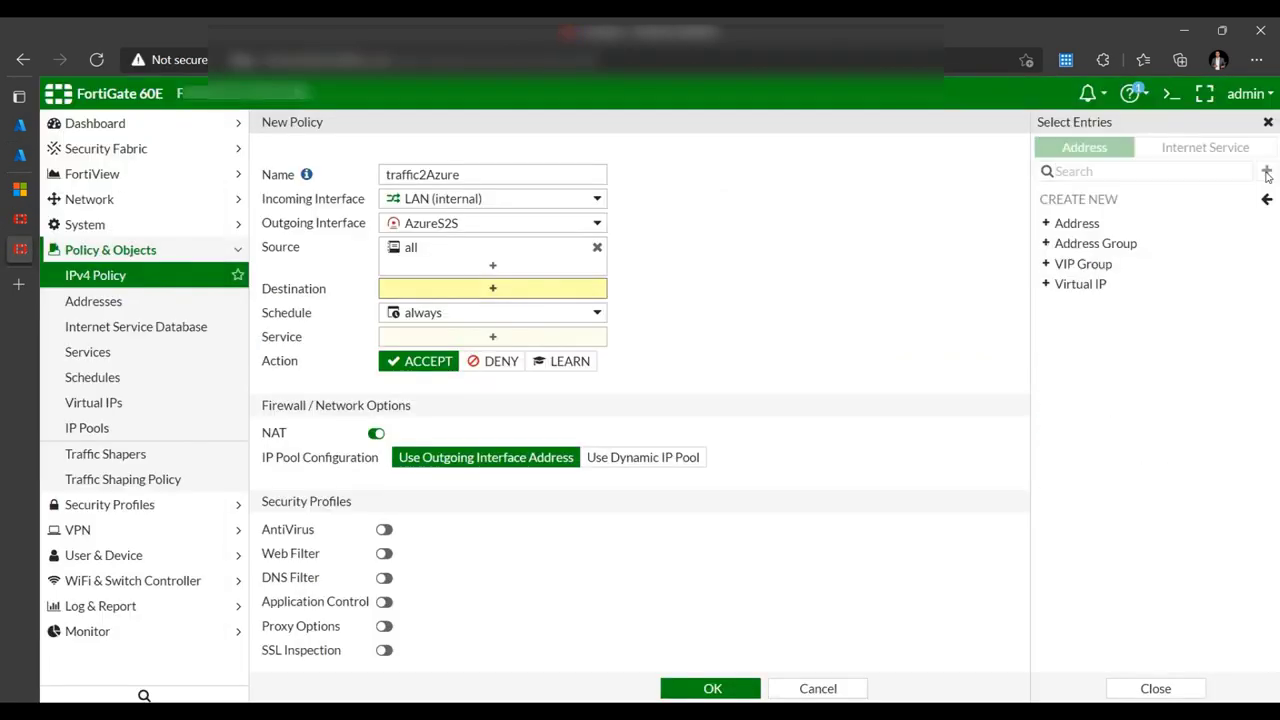
{"action": "left_click", "coordinate": [1090, 222]}
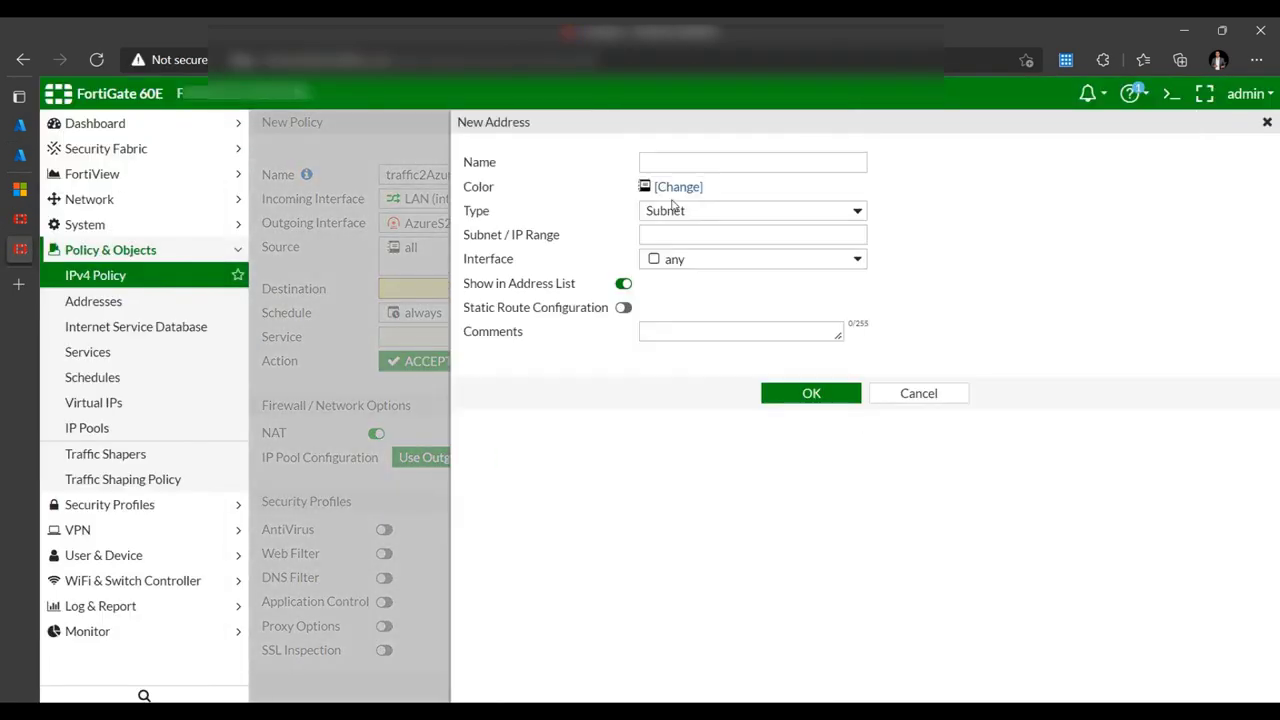
{"action": "type", "text": "Azure-sub01"}
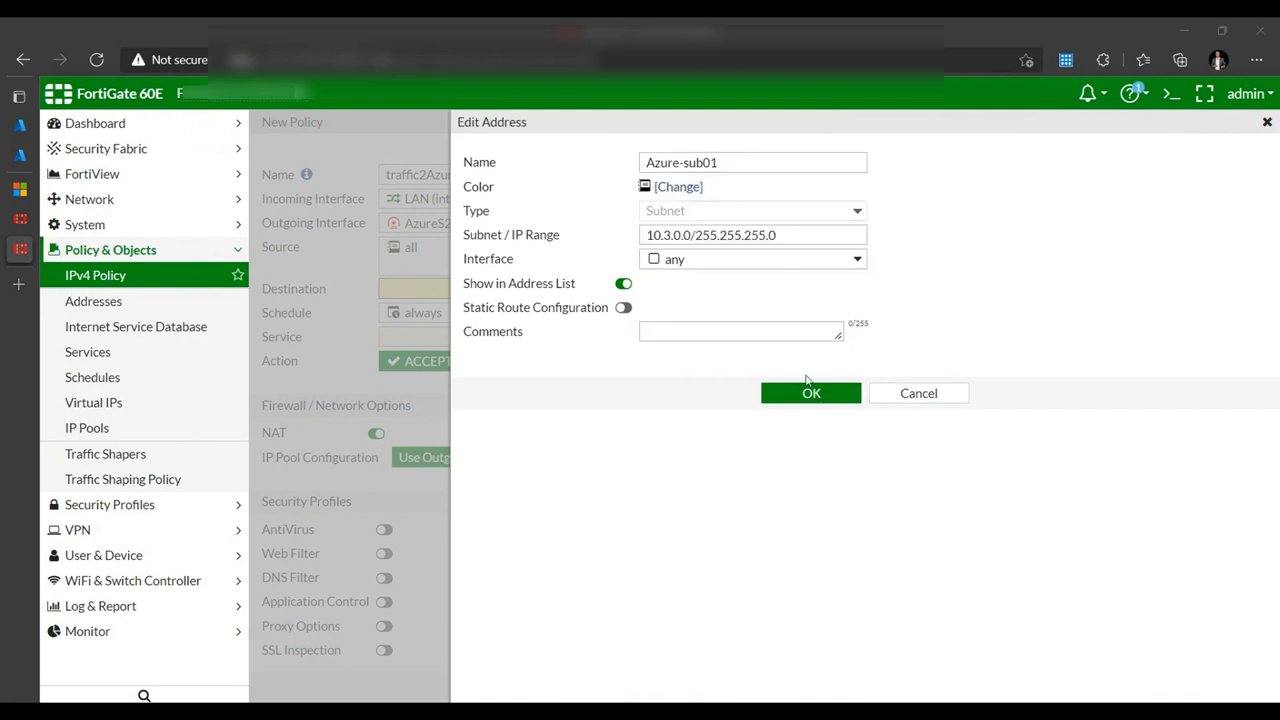
{"action": "left_click", "coordinate": [809, 390]}
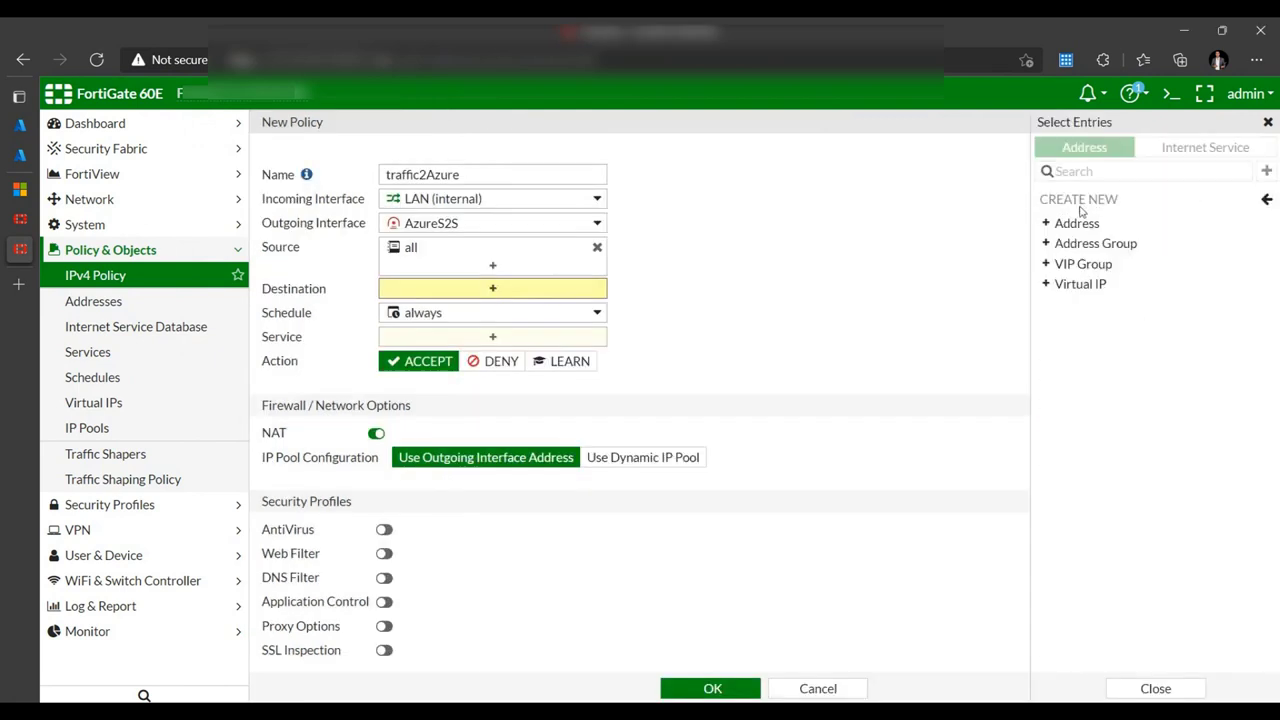
- Create Azure-sub02 with sub02's subnet range, then select both Azure addresses as destinations
{"action": "left_click", "coordinate": [1086, 223]}
{"action": "type", "text": "Azure-sub02"}
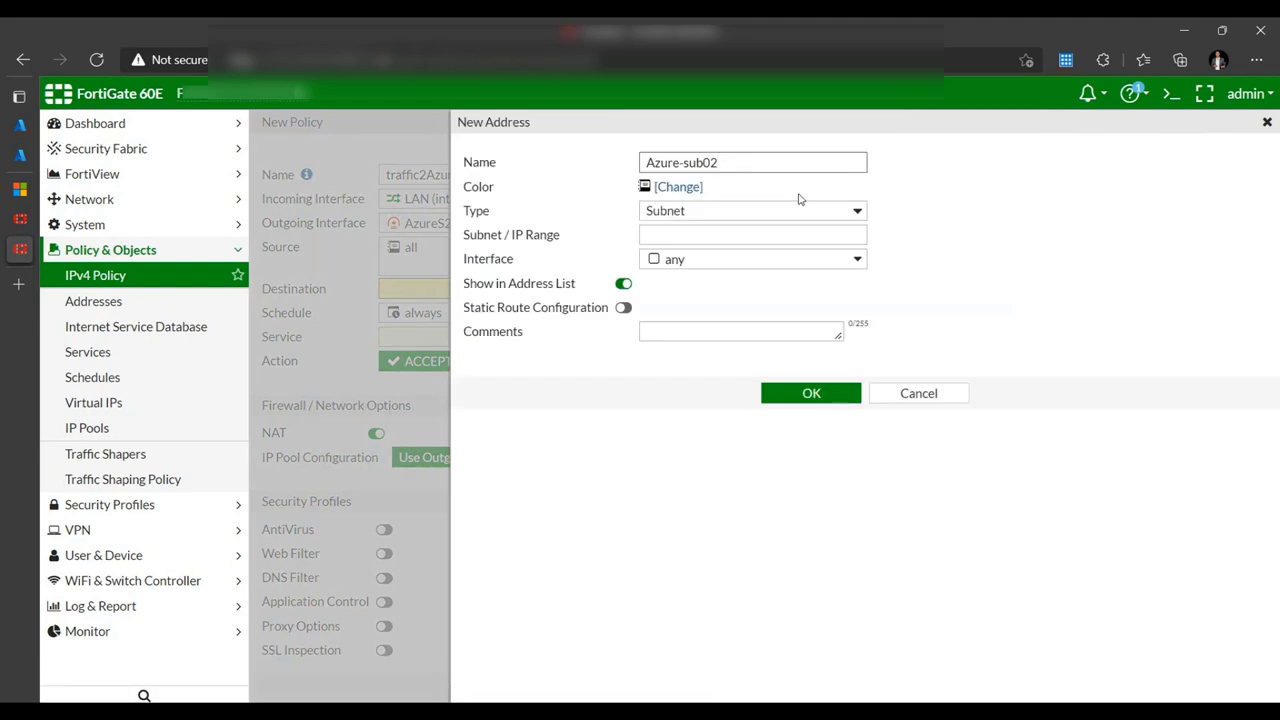
{"action": "left_click", "coordinate": [730, 238]}
{"action": "left_click", "coordinate": [674, 288]}
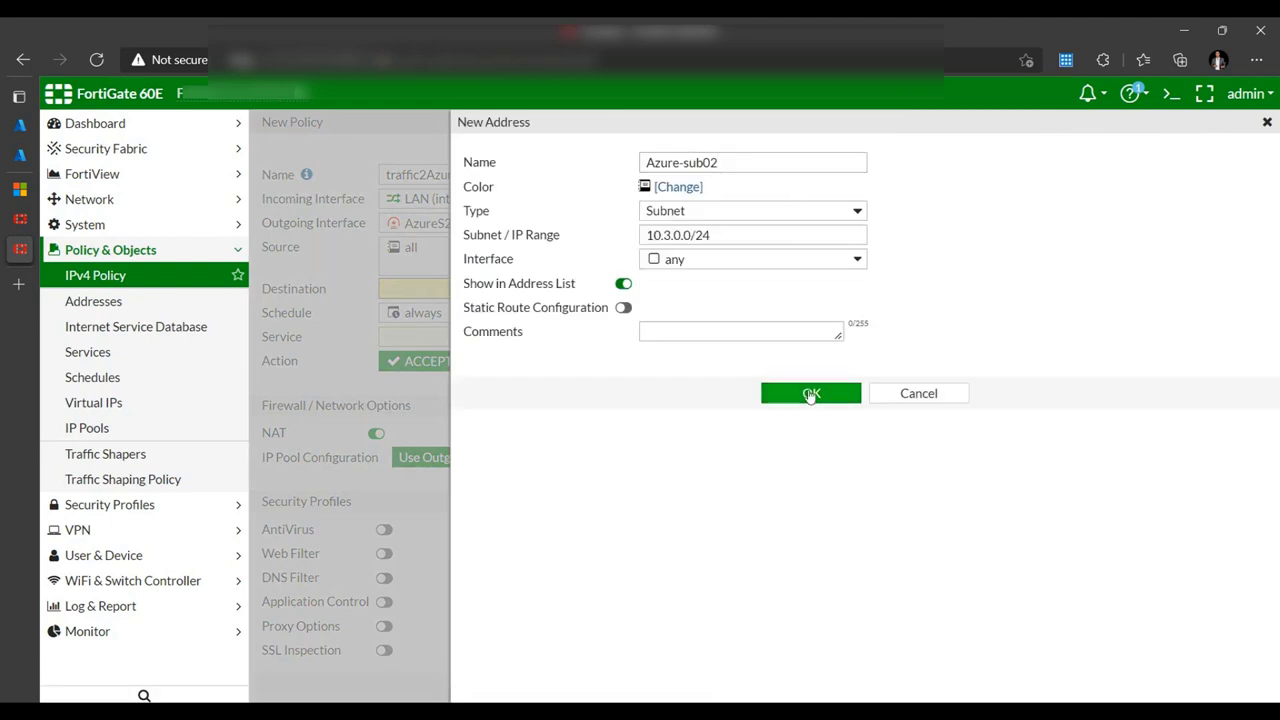
{"action": "left_click", "coordinate": [811, 392]}
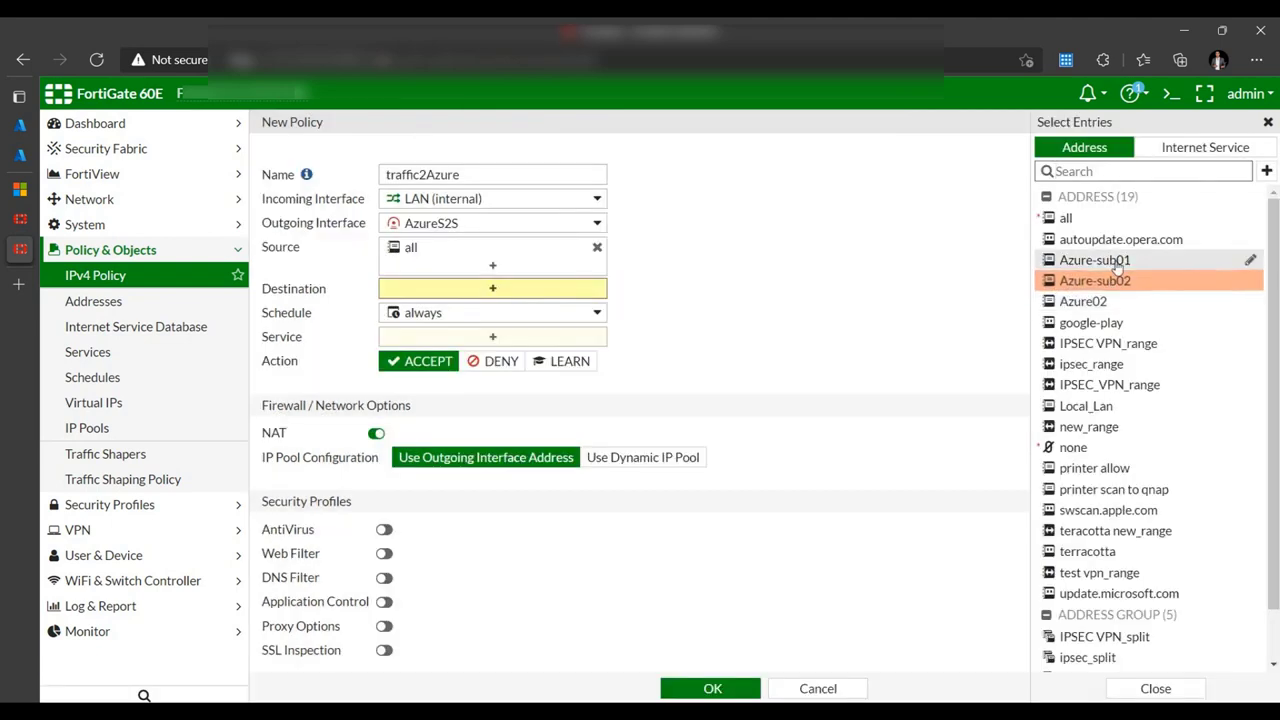
{"action": "left_click", "coordinate": [1098, 261]}
{"action": "left_click", "coordinate": [1108, 283]}
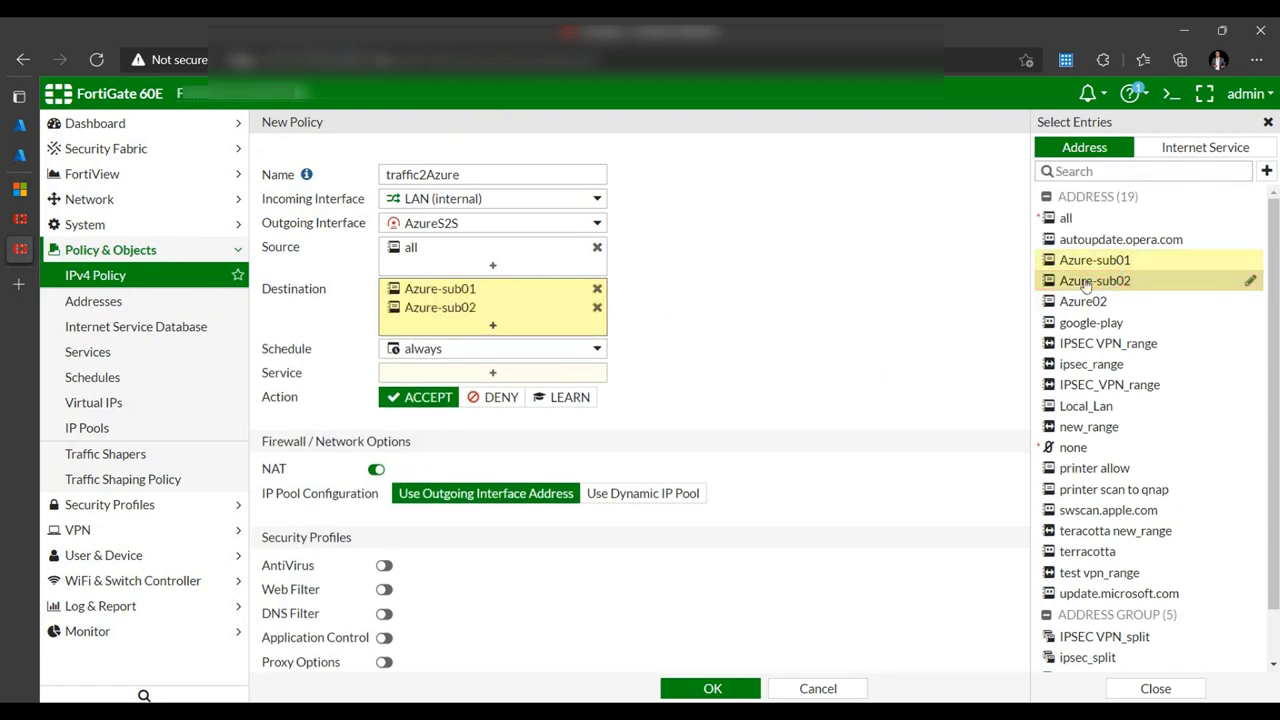
- Allow ALL services on traffic2Azure and switch its NAT off
{"action": "left_click", "coordinate": [370, 268]}
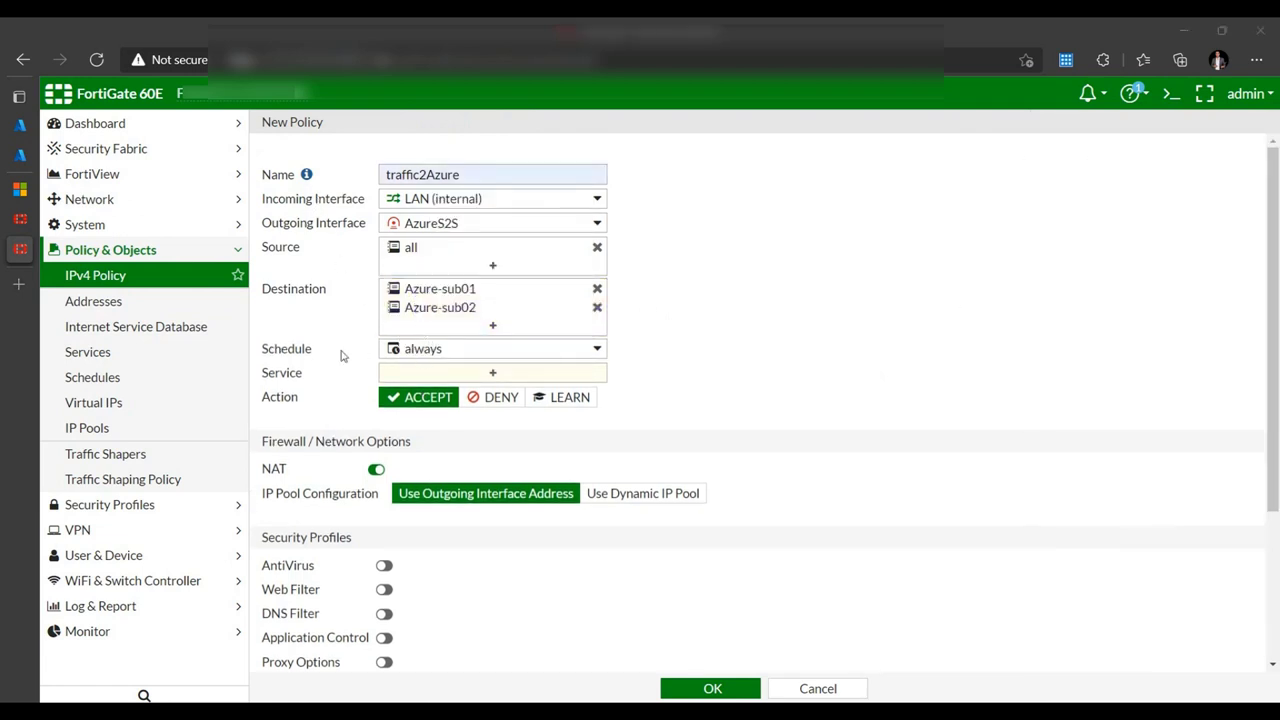
{"action": "left_click", "coordinate": [492, 373]}
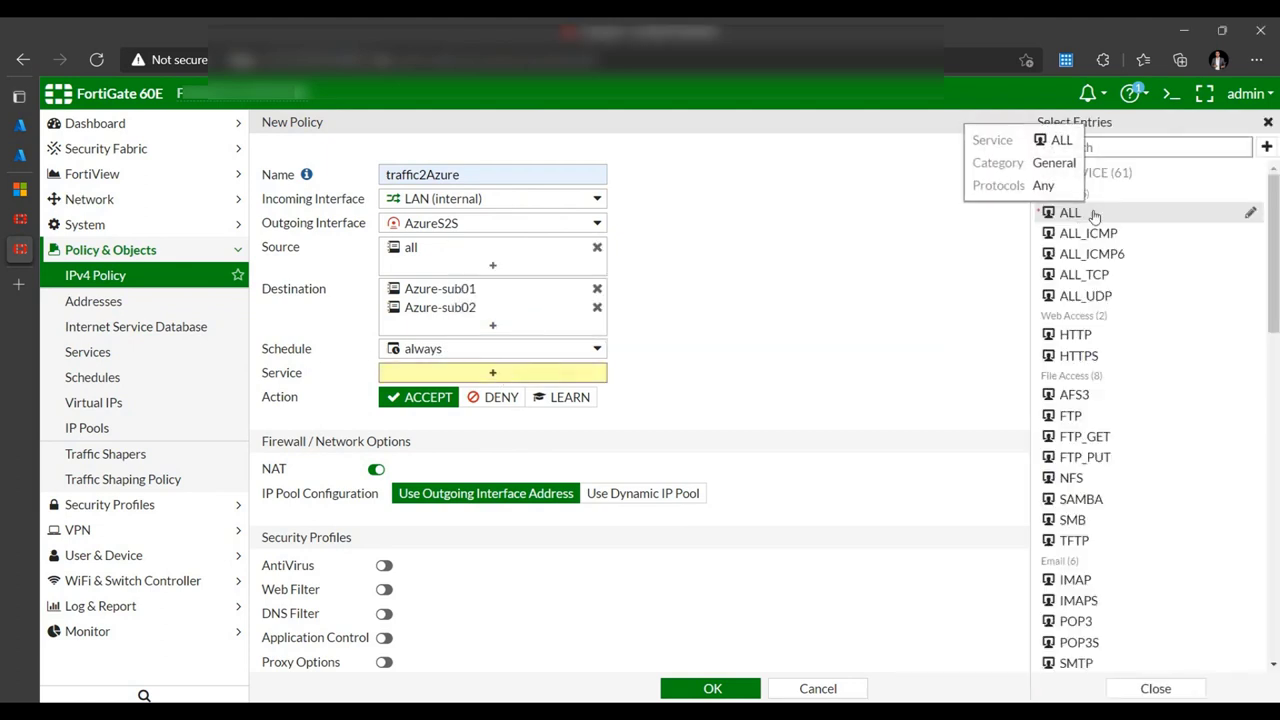
{"action": "left_click", "coordinate": [1070, 212]}
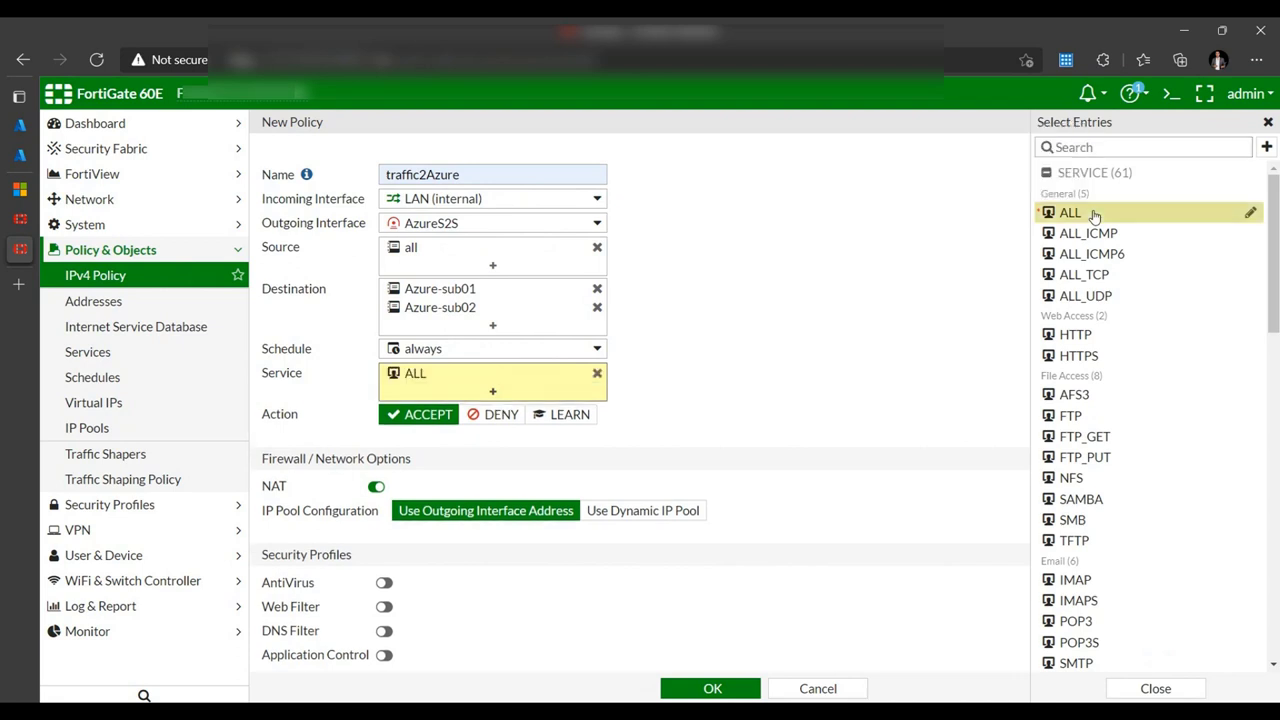
{"action": "left_click", "coordinate": [810, 382]}
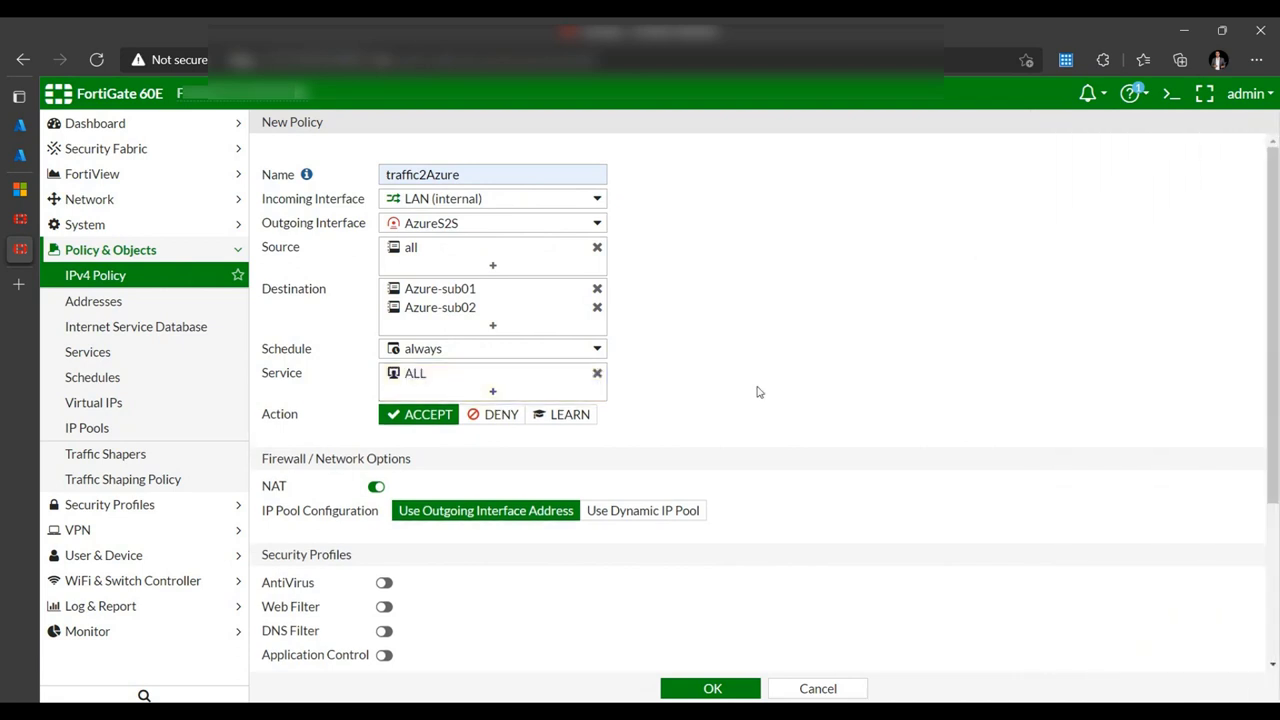
{"action": "left_click", "coordinate": [376, 489]}
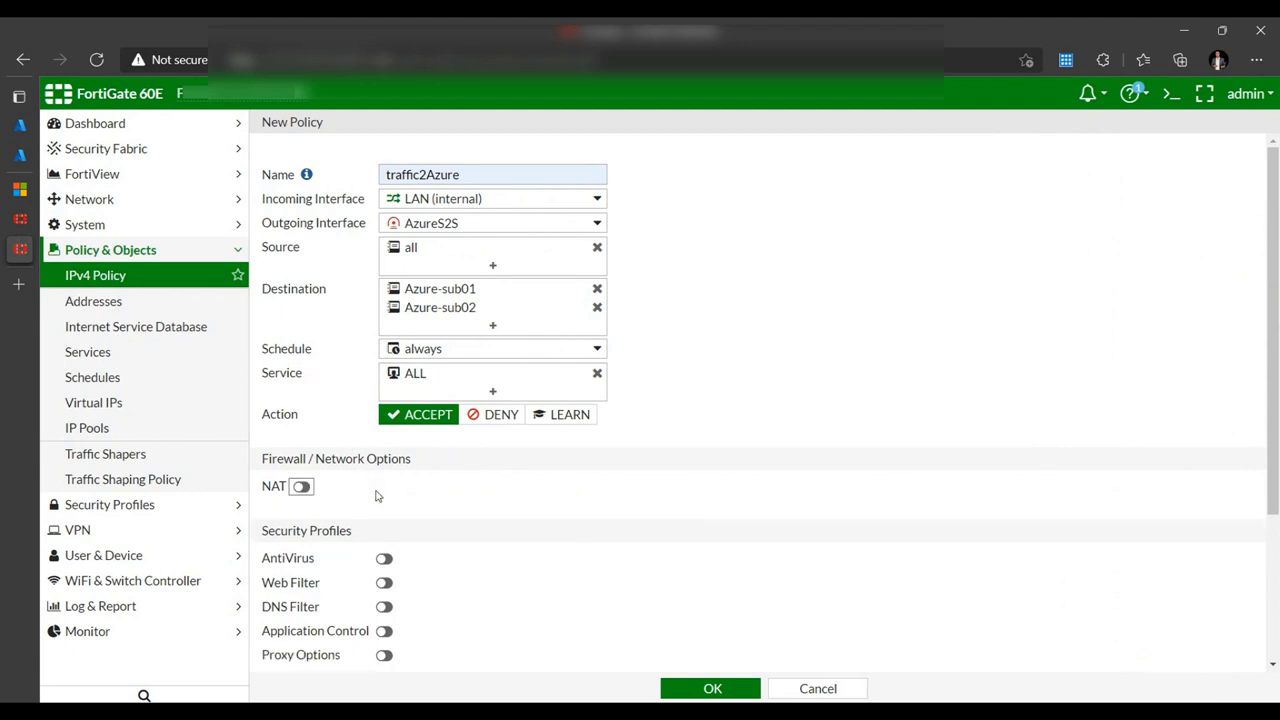
{"action": "scroll", "coordinate": [426, 486], "scroll_direction": "down", "scroll_amount": 2}
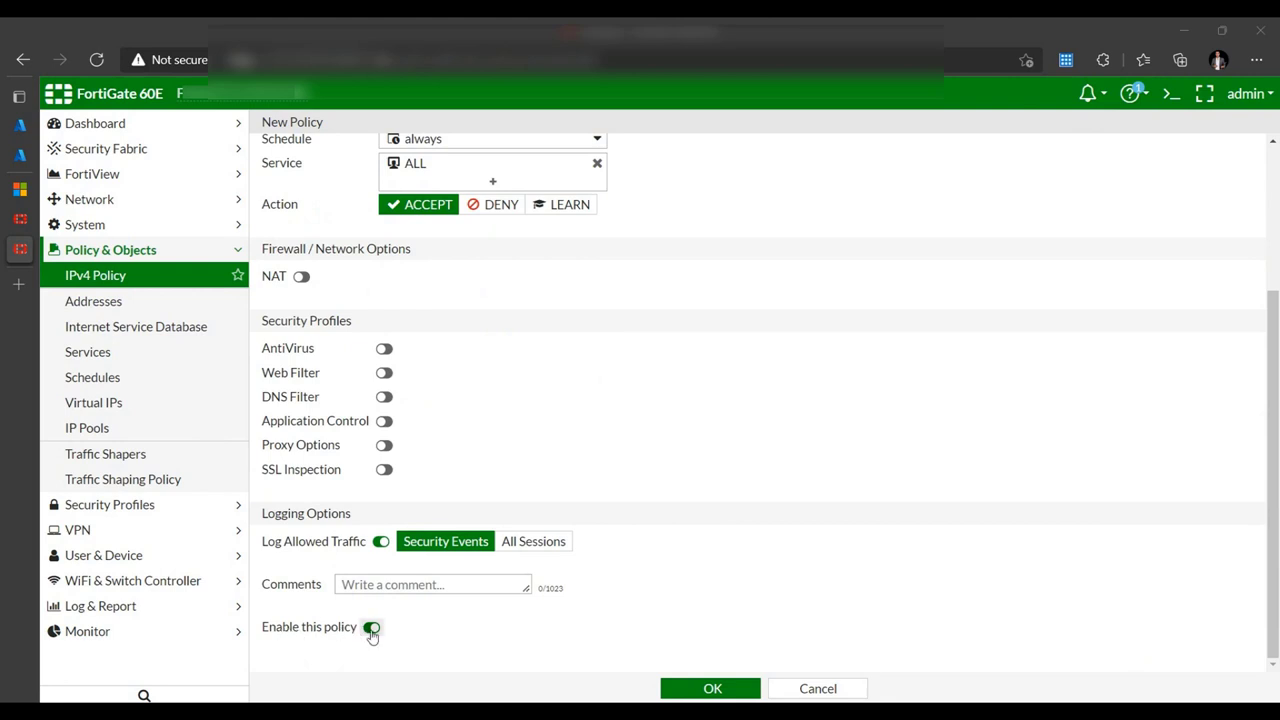
{"action": "scroll", "coordinate": [614, 220], "scroll_direction": "up", "scroll_amount": 2}
{"action": "scroll", "coordinate": [630, 340], "scroll_direction": "down", "scroll_amount": 2}
- Save traffic2Azure, then start policy traffic-from running AzureS2S to LAN (internal)
{"action": "left_click", "coordinate": [714, 688]}
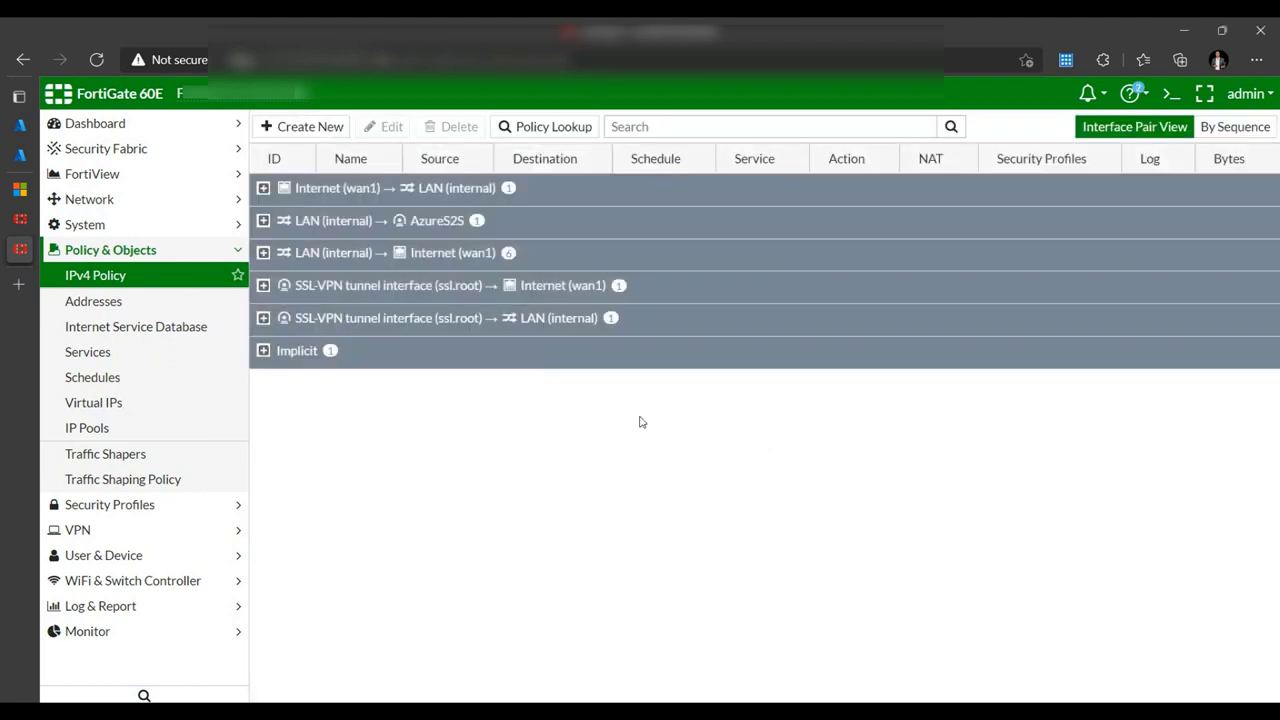
{"action": "left_click", "coordinate": [310, 127]}
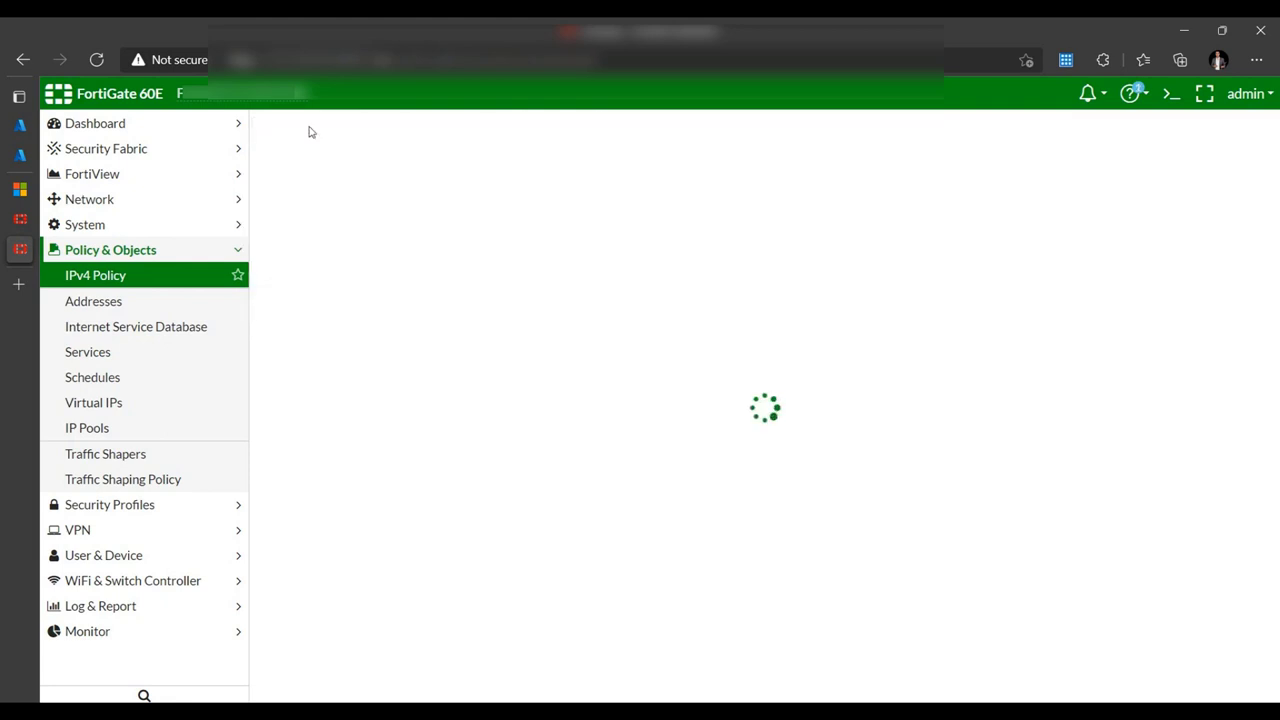
{"action": "type", "text": "traffic-from-Azure"}
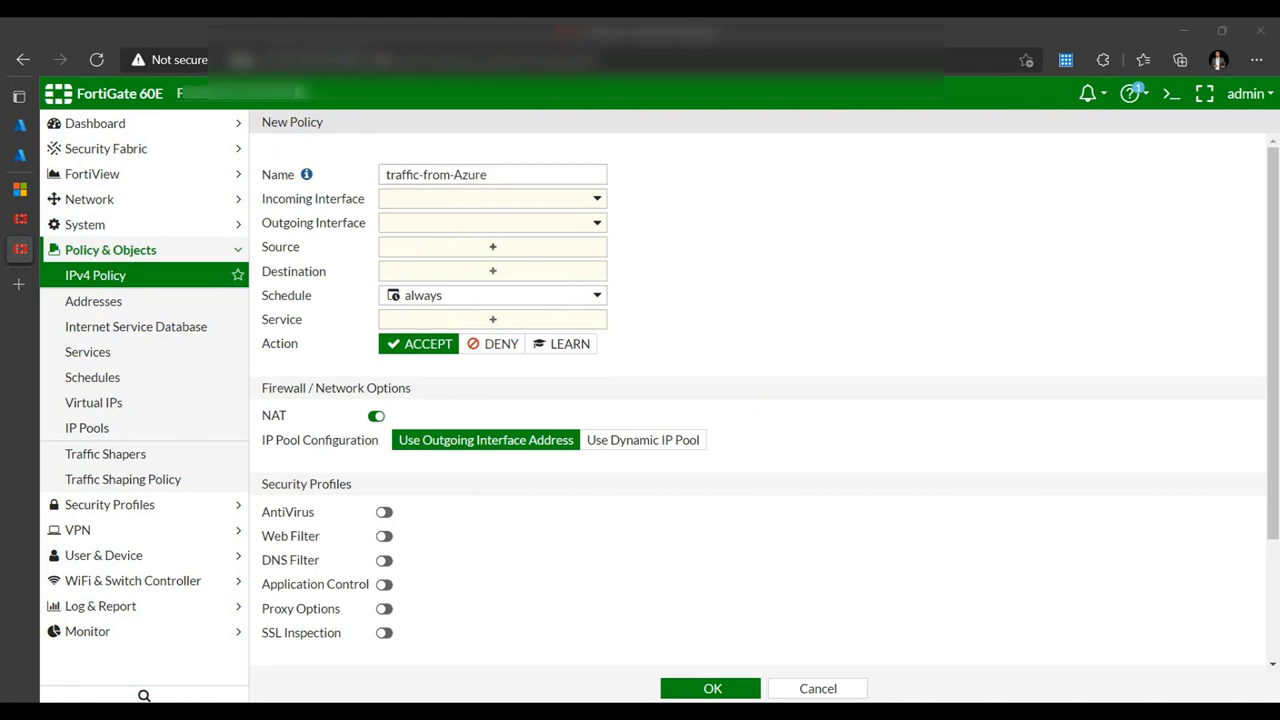
{"action": "left_click", "coordinate": [469, 205]}
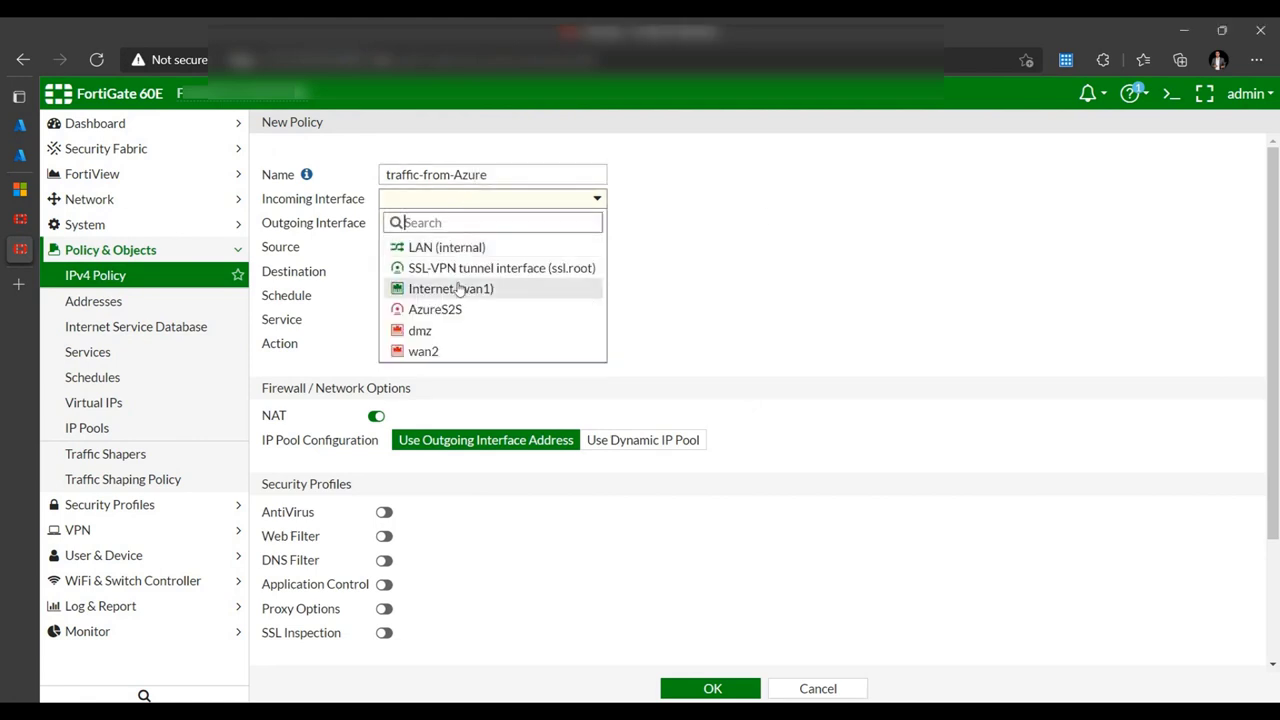
{"action": "left_click", "coordinate": [440, 310]}
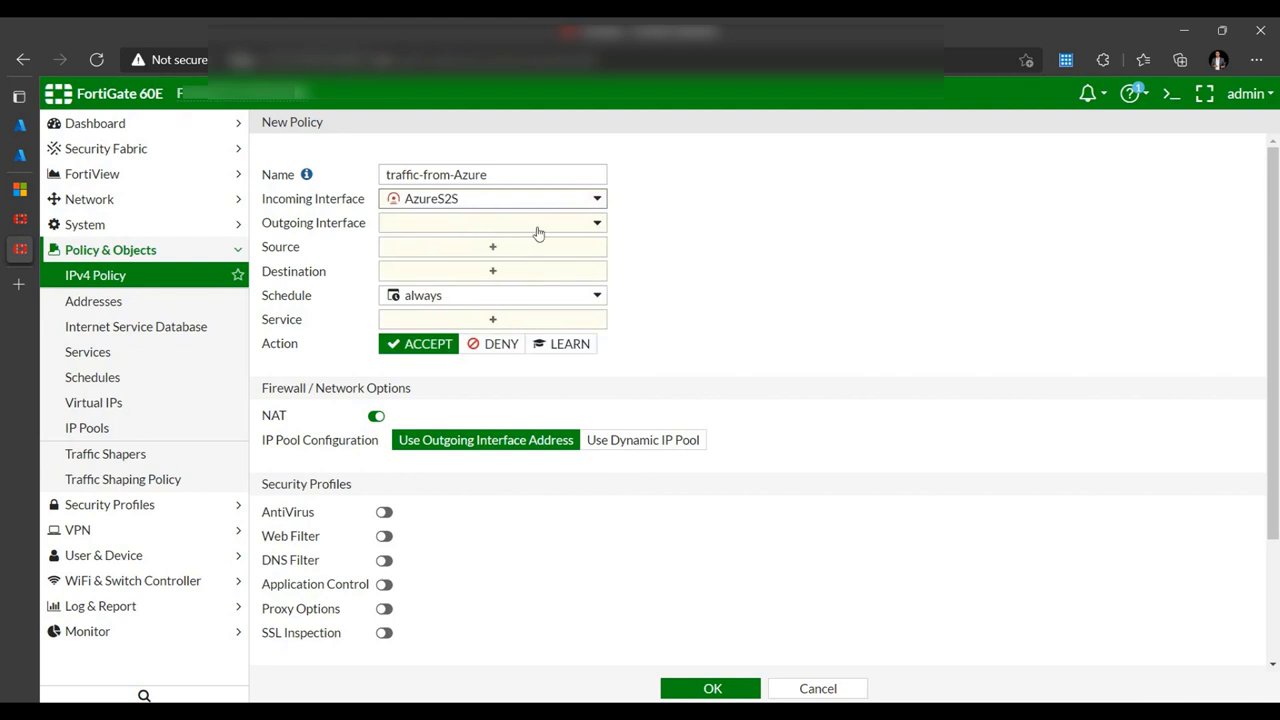
{"action": "left_click", "coordinate": [533, 226]}
{"action": "left_click", "coordinate": [469, 278]}
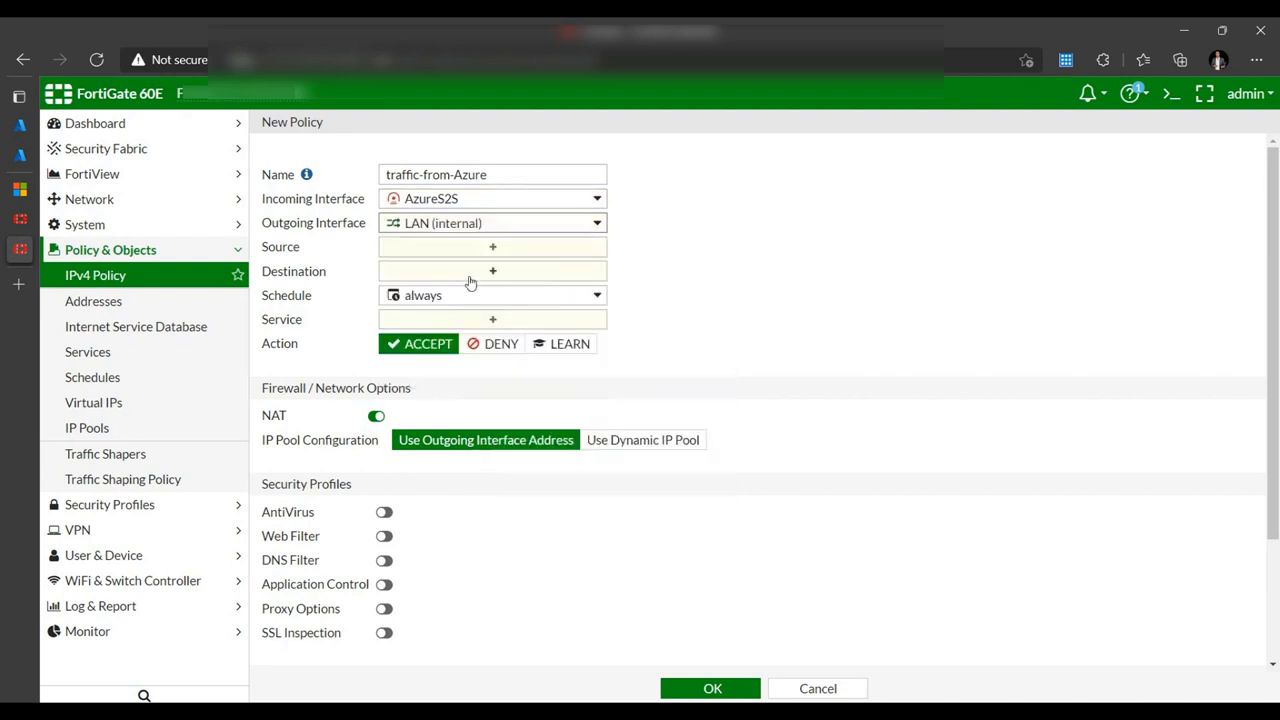
- Give it sources Azure-sub01 and Azure-sub02, destination all, ALL services, NAT off, and save
{"action": "left_click", "coordinate": [474, 251]}
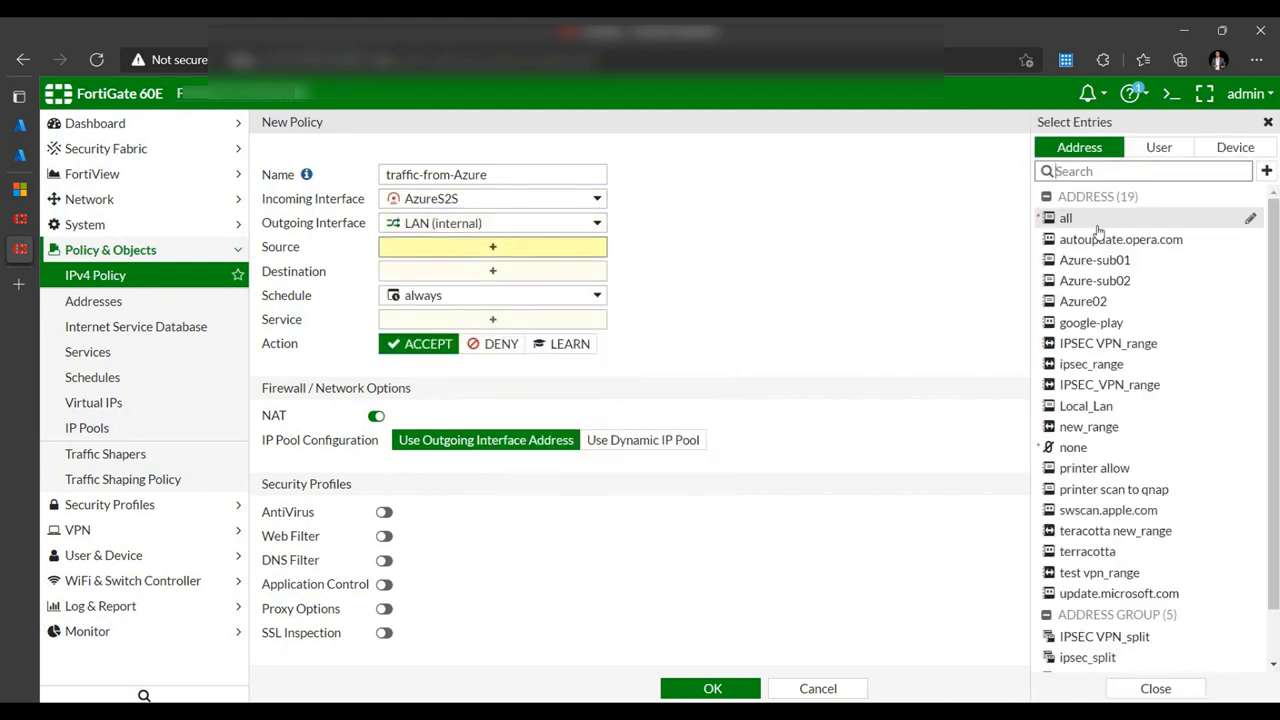
{"action": "left_click", "coordinate": [1098, 261]}
{"action": "left_click", "coordinate": [1095, 281]}
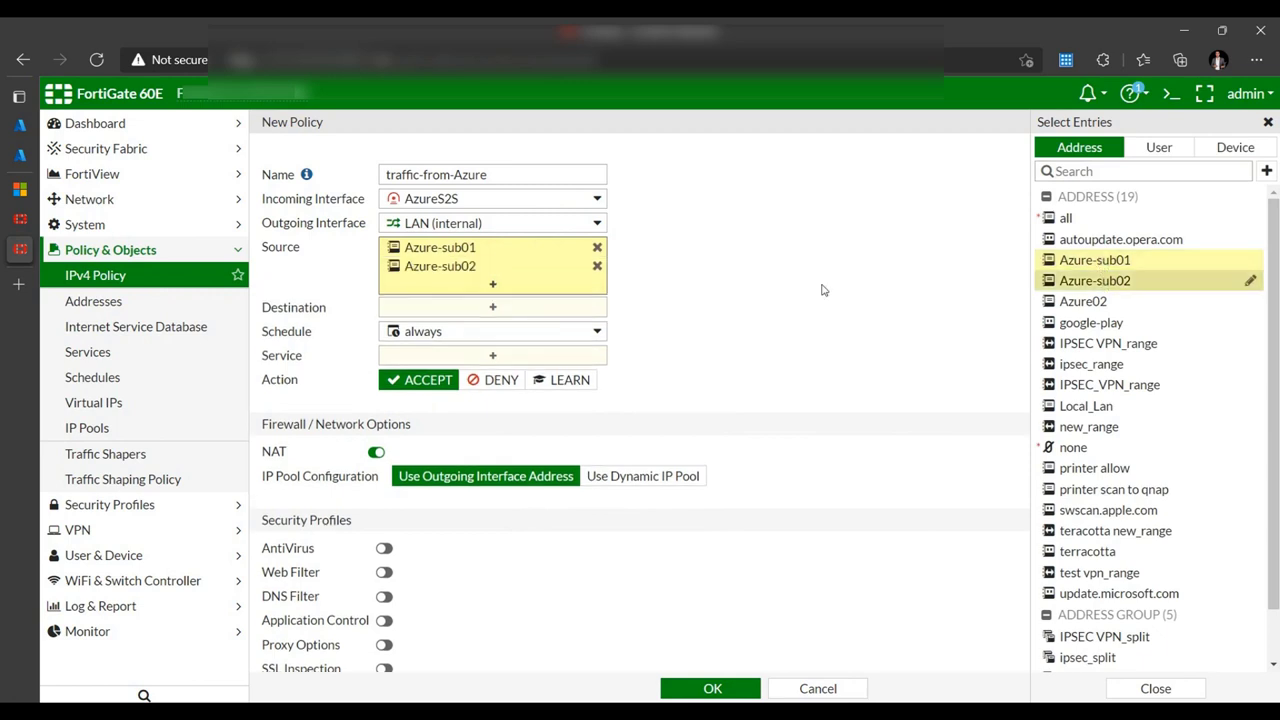
{"action": "left_click", "coordinate": [462, 309]}
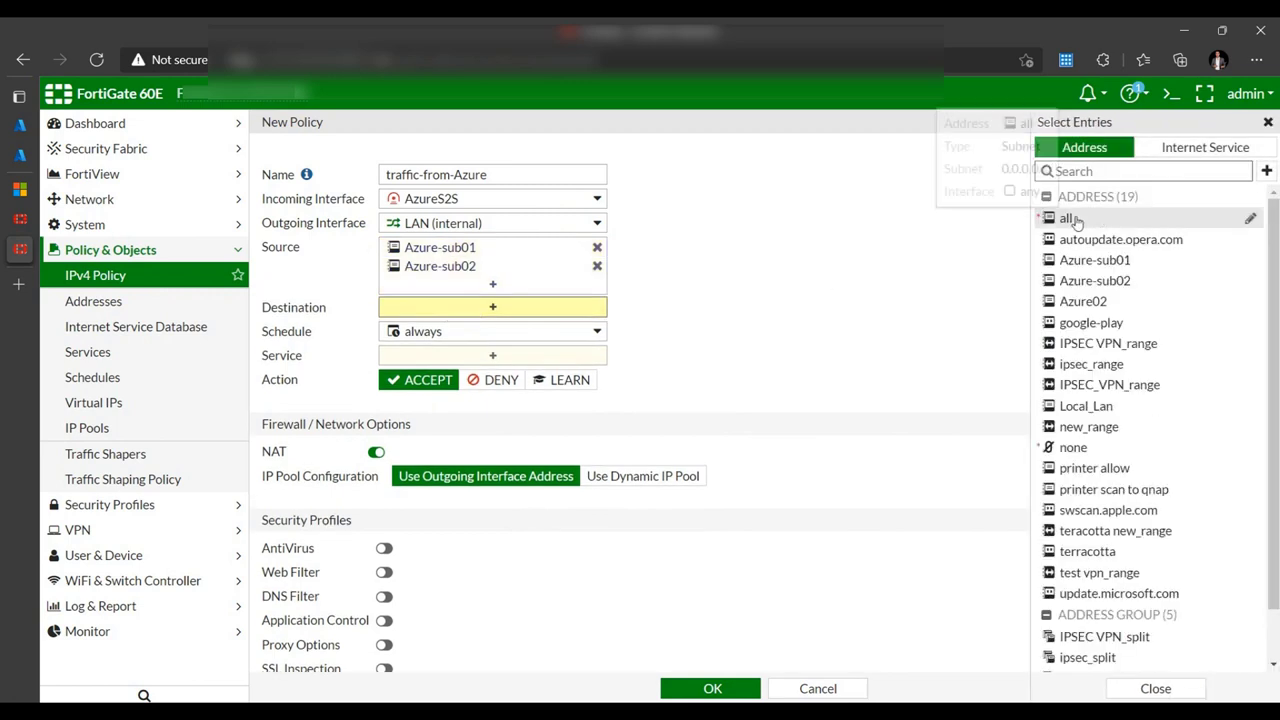
{"action": "left_click", "coordinate": [1068, 217]}
{"action": "left_click", "coordinate": [716, 192]}
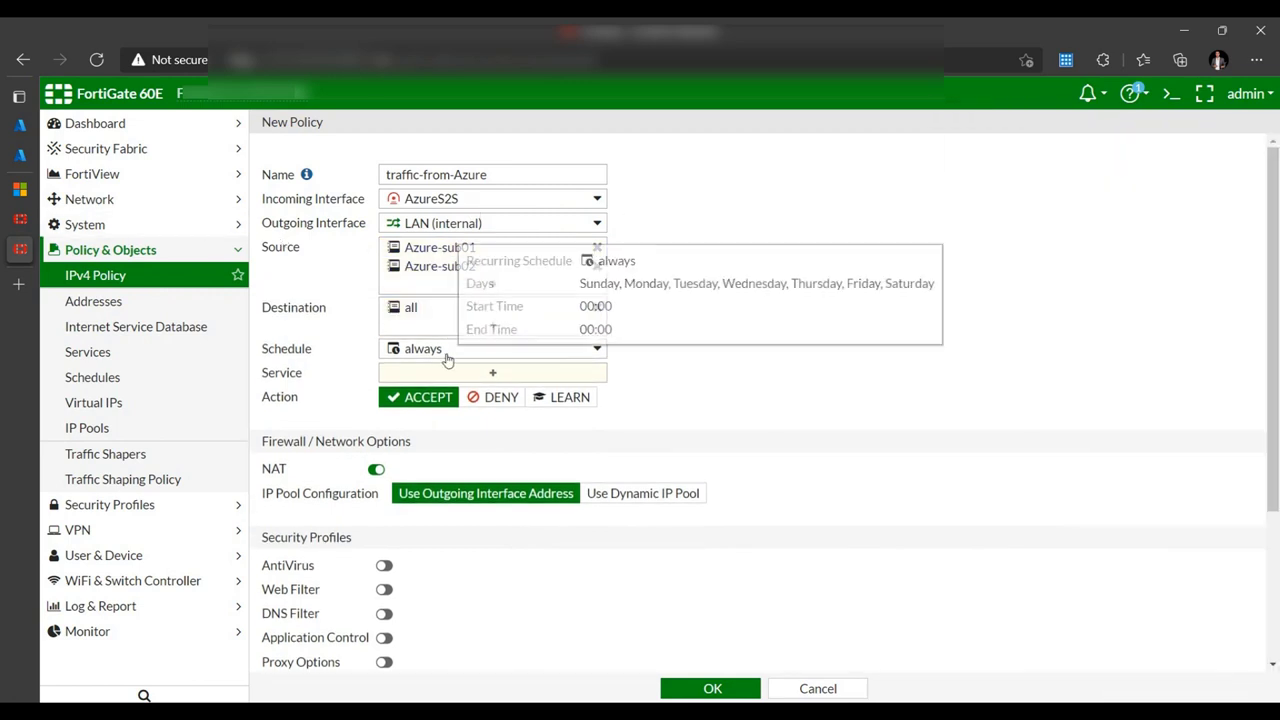
{"action": "left_click", "coordinate": [538, 377]}
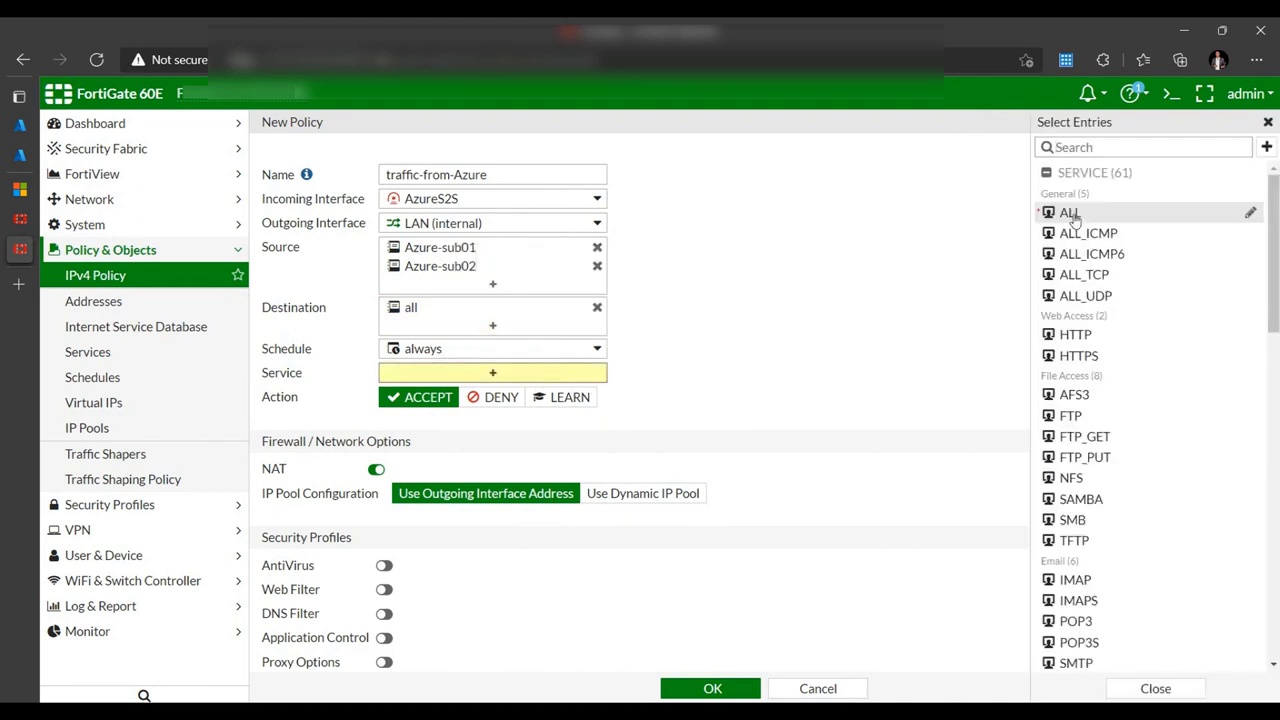
{"action": "left_click", "coordinate": [1068, 213]}
{"action": "left_click", "coordinate": [376, 488]}
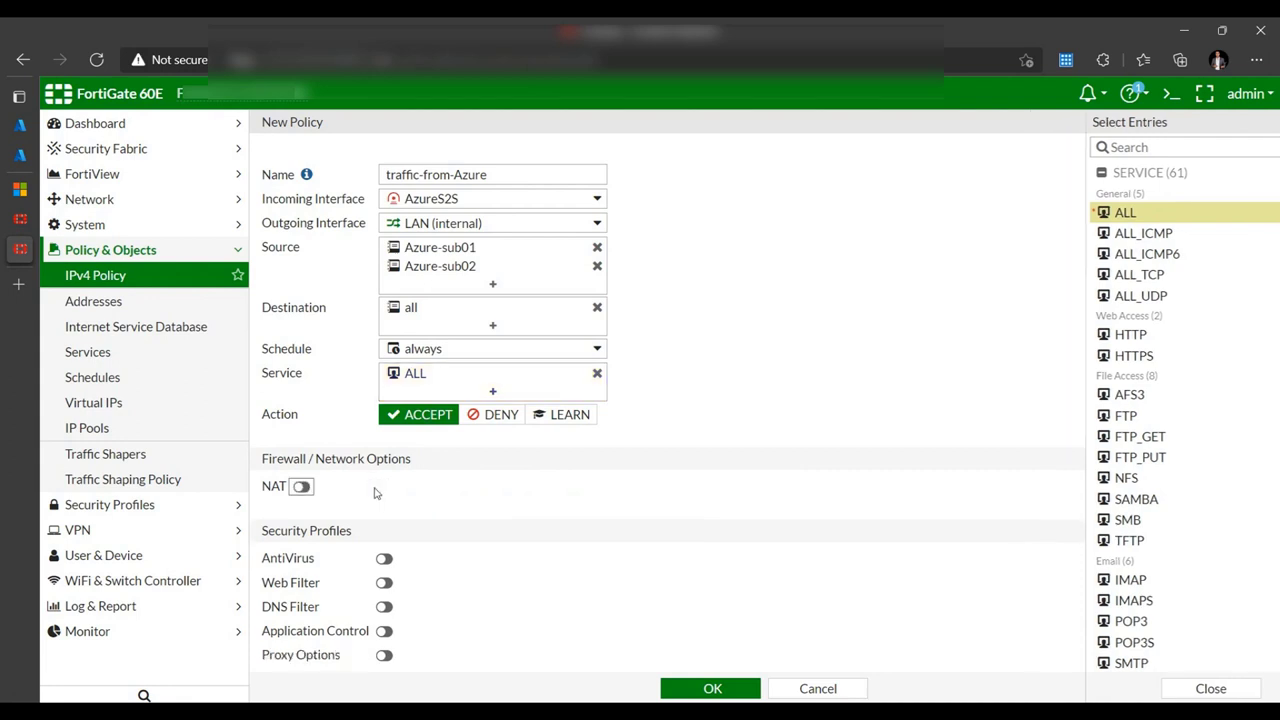
{"action": "scroll", "coordinate": [425, 470], "scroll_direction": "down", "scroll_amount": 2}
{"action": "scroll", "coordinate": [437, 451], "scroll_direction": "down", "scroll_amount": 1}
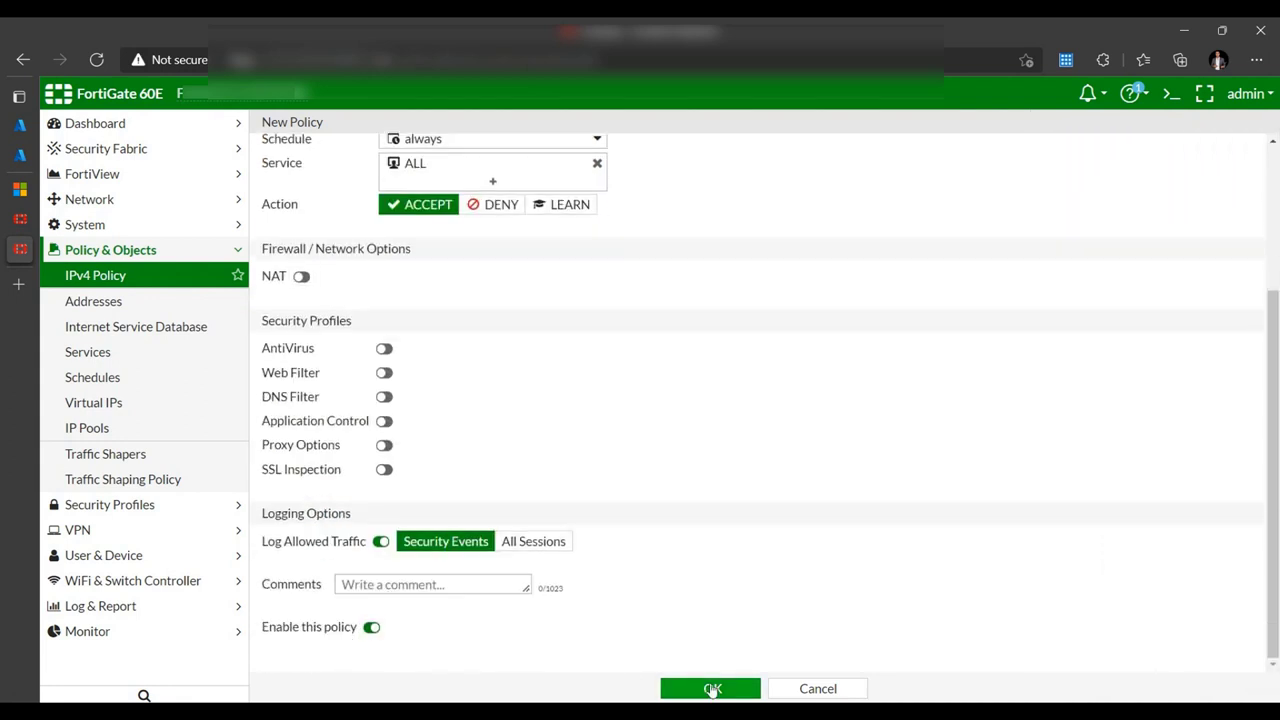
{"action": "left_click", "coordinate": [707, 688]}
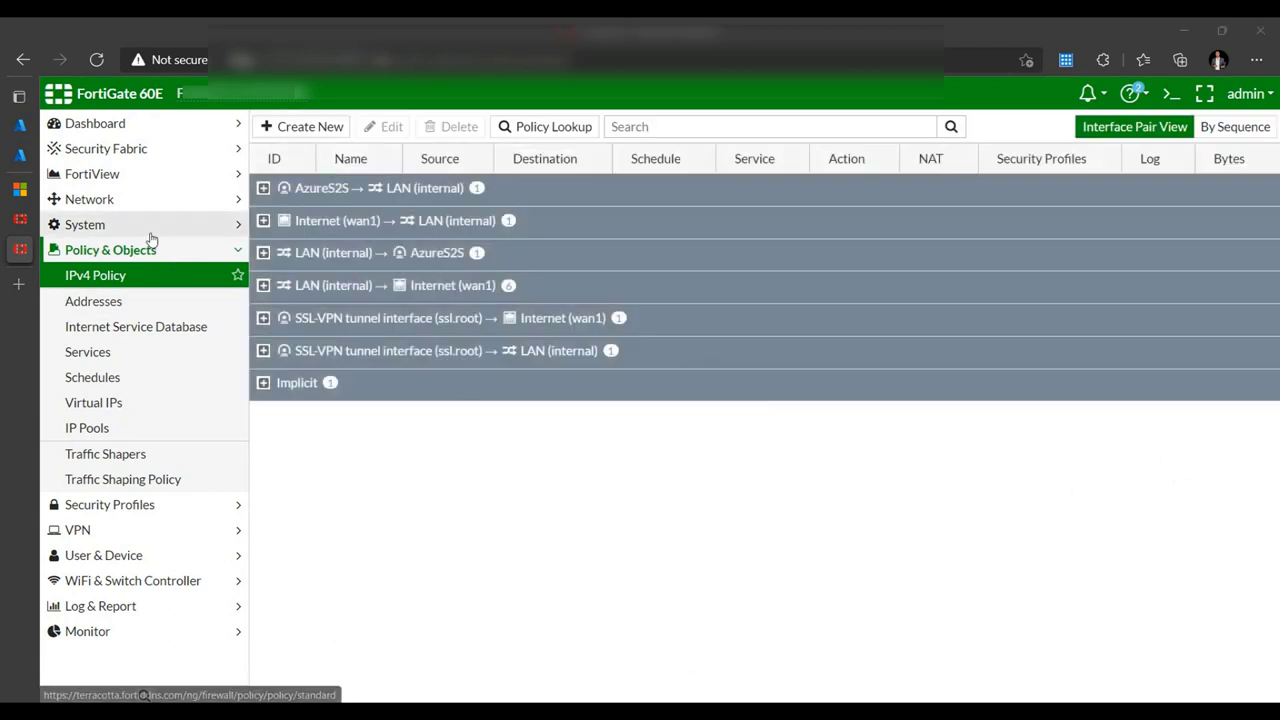
- Add a static route for 10.3.0.0/24 through the AzureS2S interface
{"action": "left_click", "coordinate": [148, 201]}
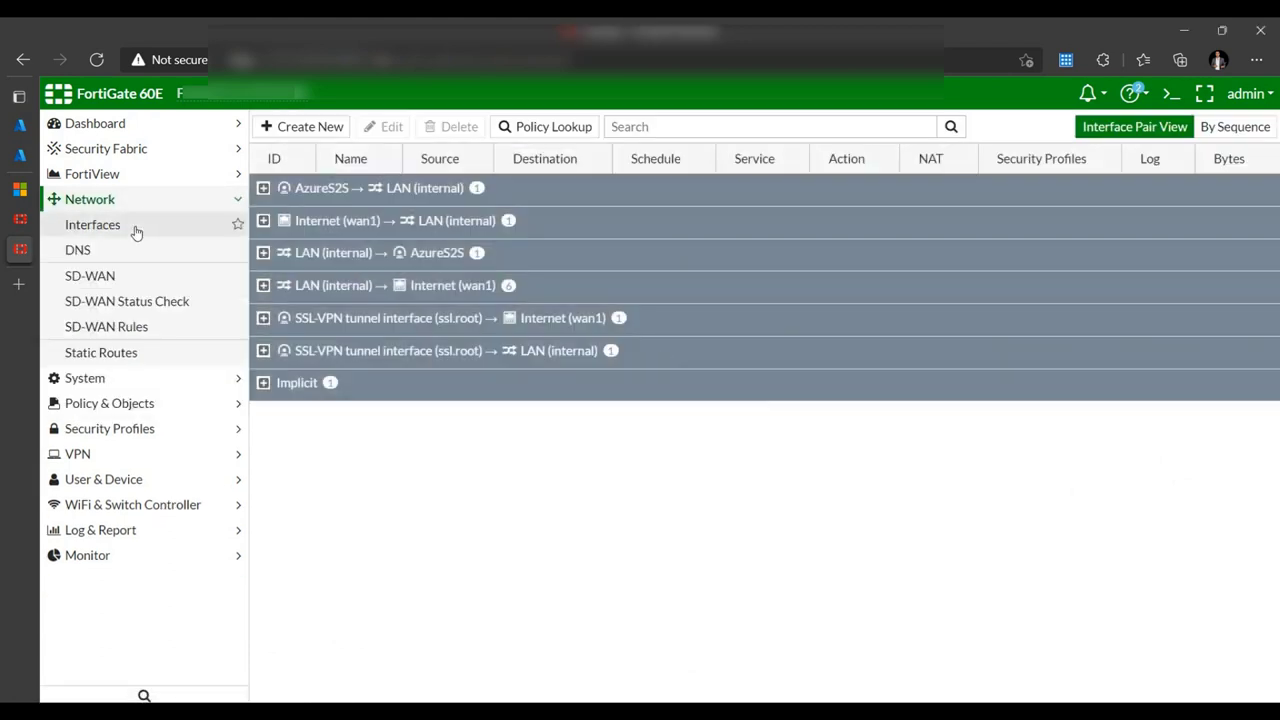
{"action": "left_click", "coordinate": [150, 354]}
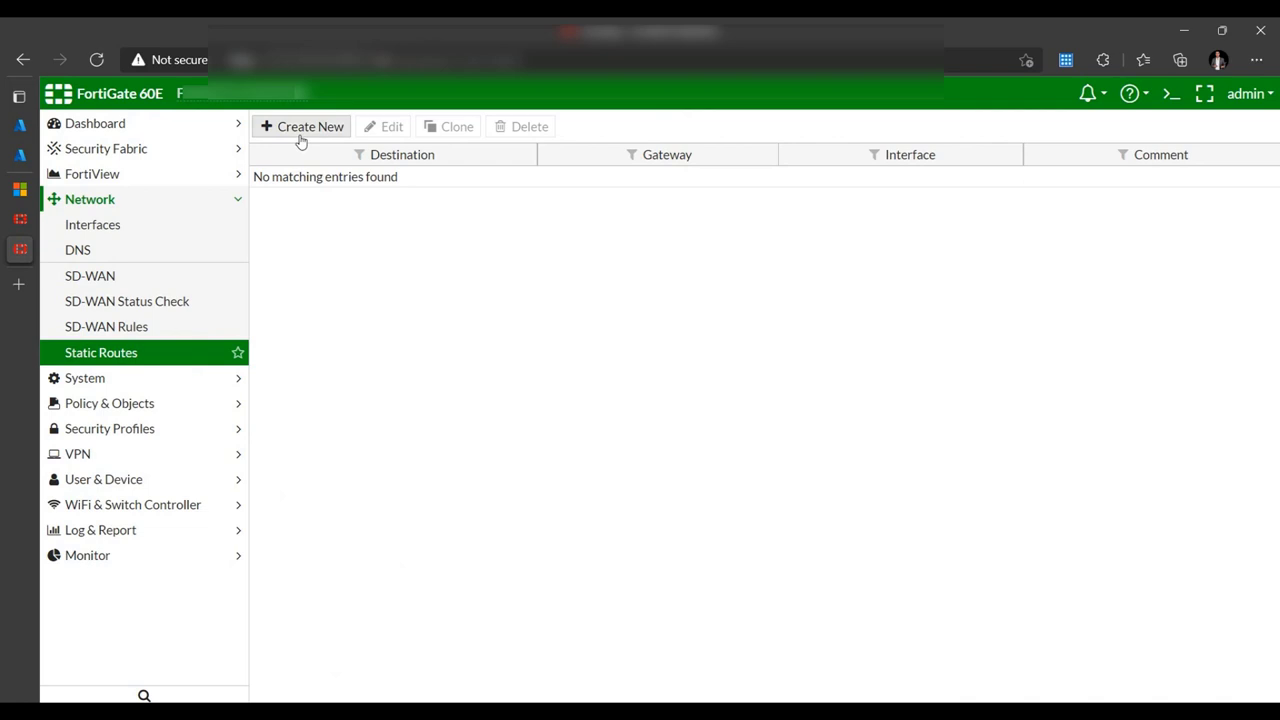
{"action": "left_click", "coordinate": [300, 141]}
{"action": "type", "text": "10.3.0.0/24"}
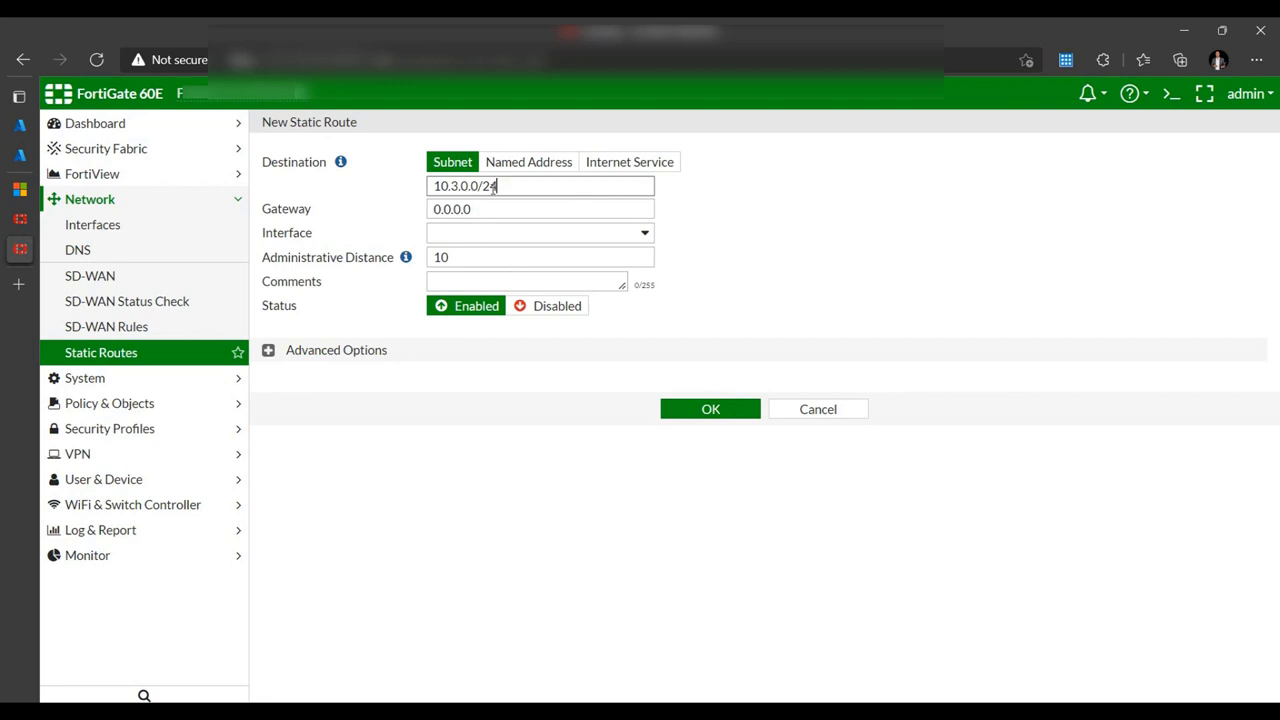
{"action": "left_click", "coordinate": [562, 235]}
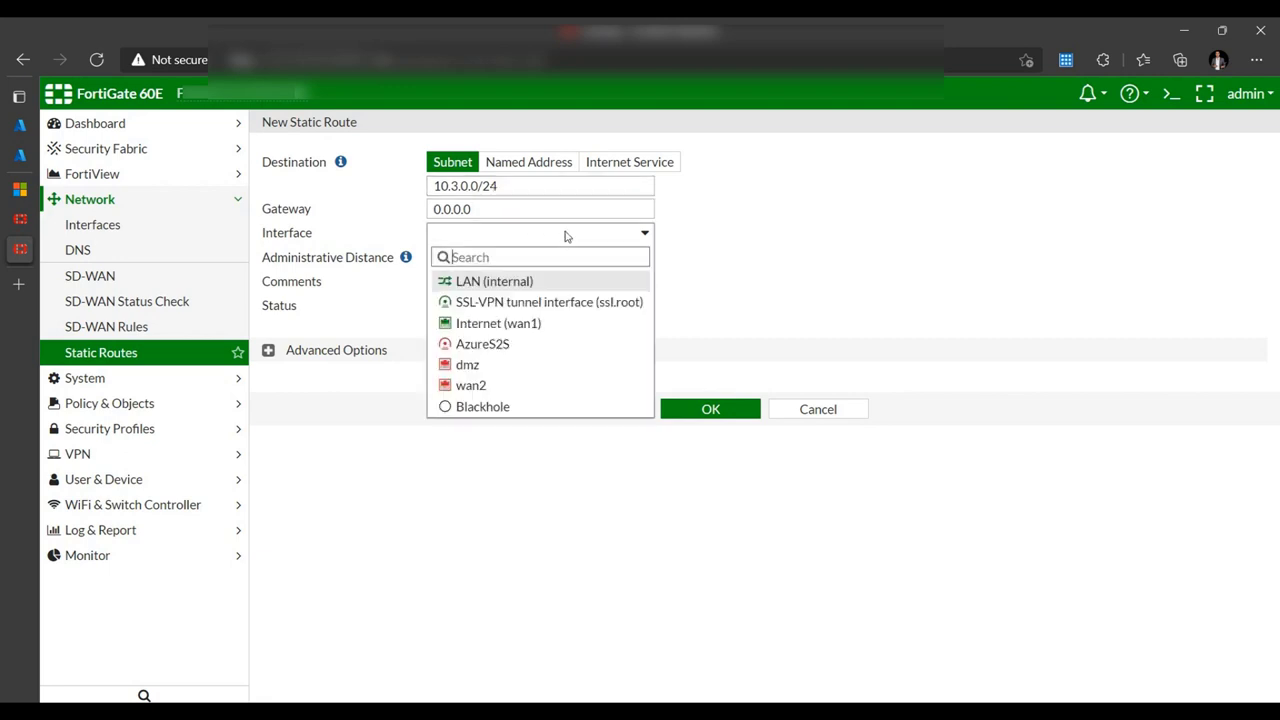
{"action": "left_click", "coordinate": [490, 346]}
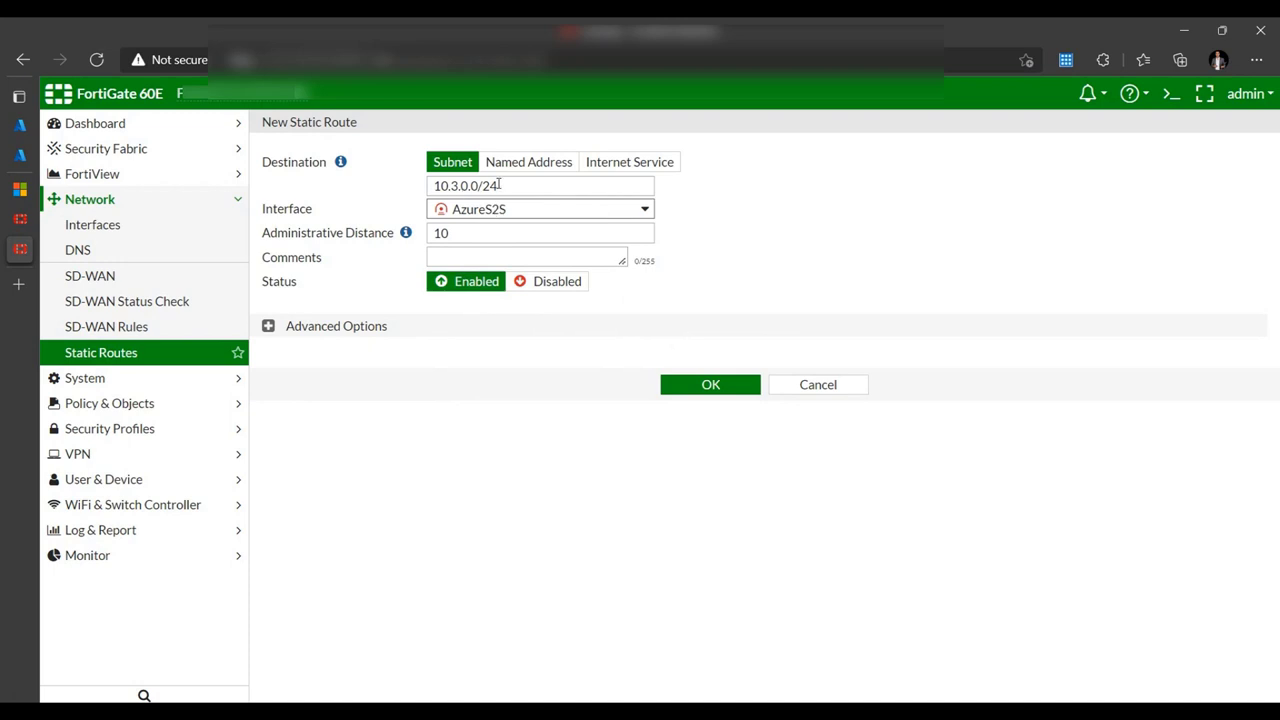
{"action": "left_click", "coordinate": [706, 388]}
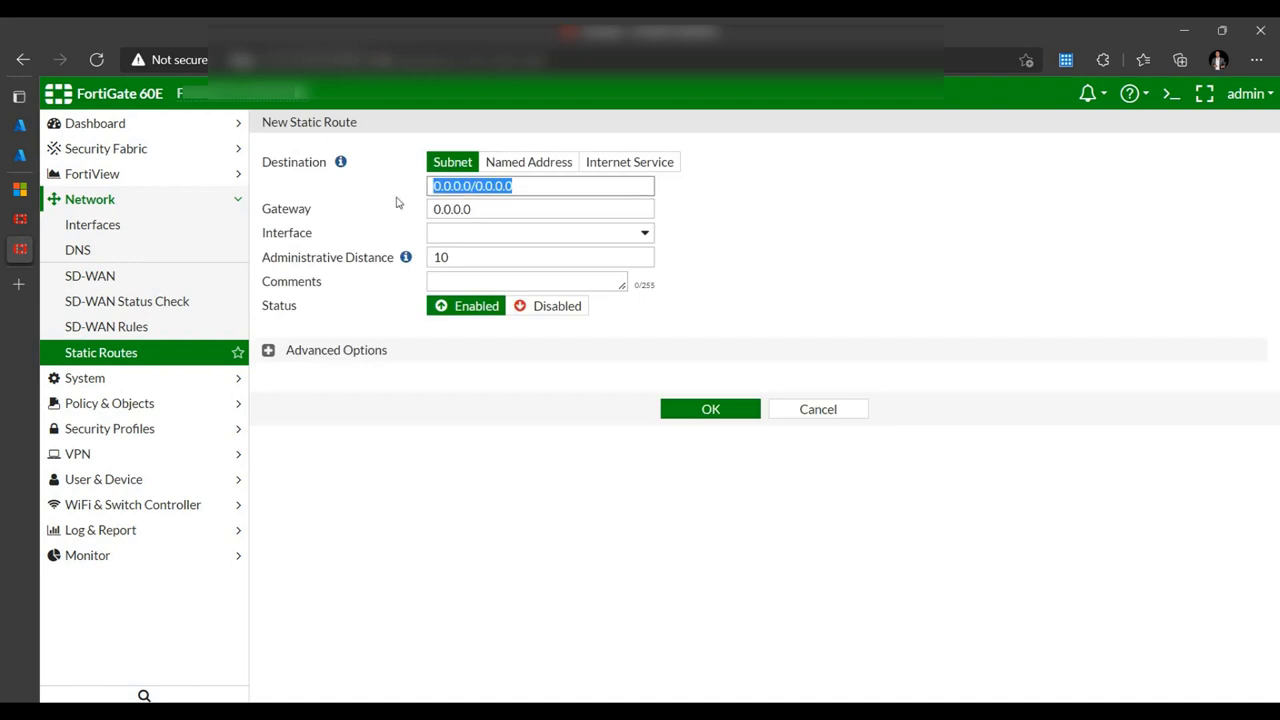
- Add a second static route for 10.3.1.0/24 through AzureS2S
{"action": "type", "text": "10.3.1.0/24"}
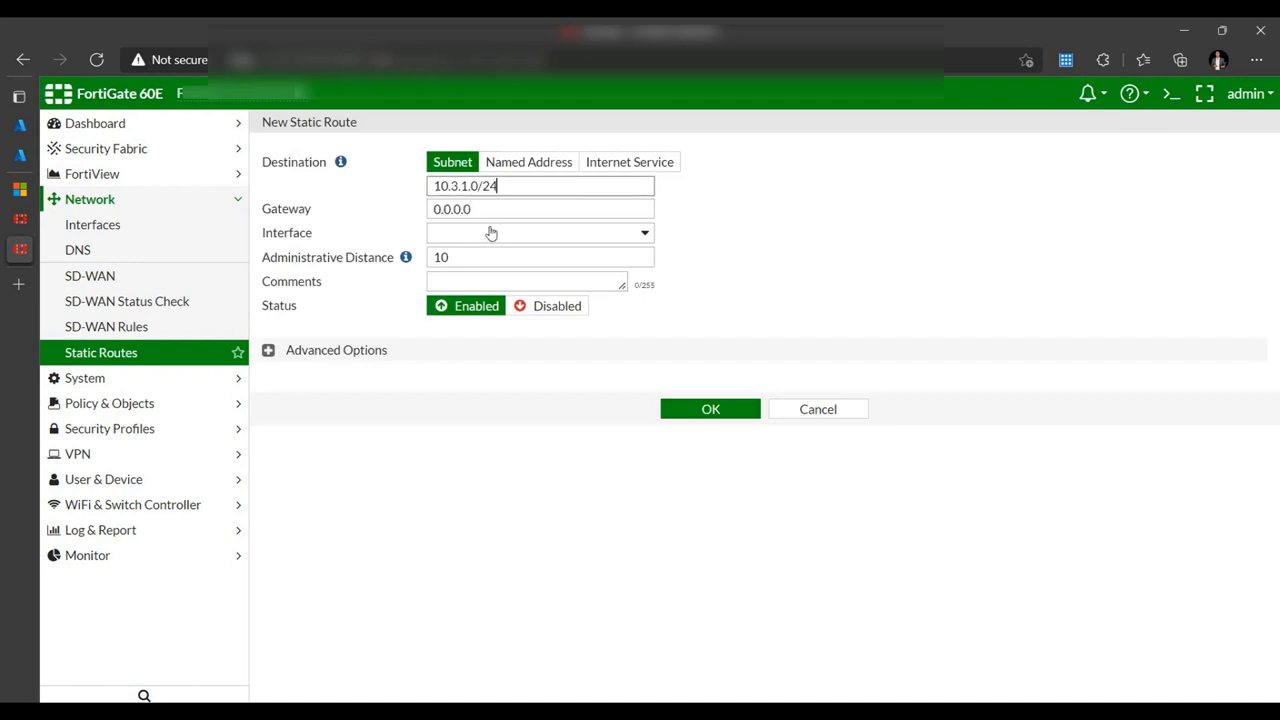
{"action": "left_click", "coordinate": [505, 234]}
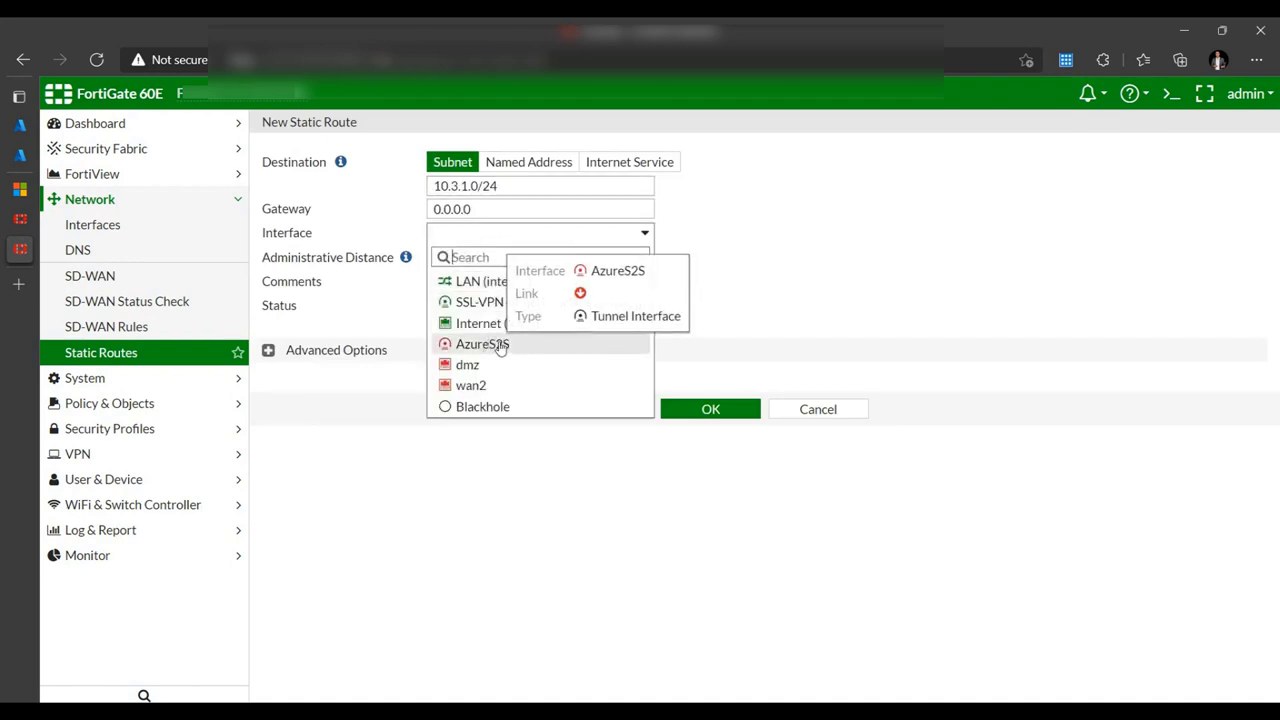
{"action": "left_click", "coordinate": [488, 344]}
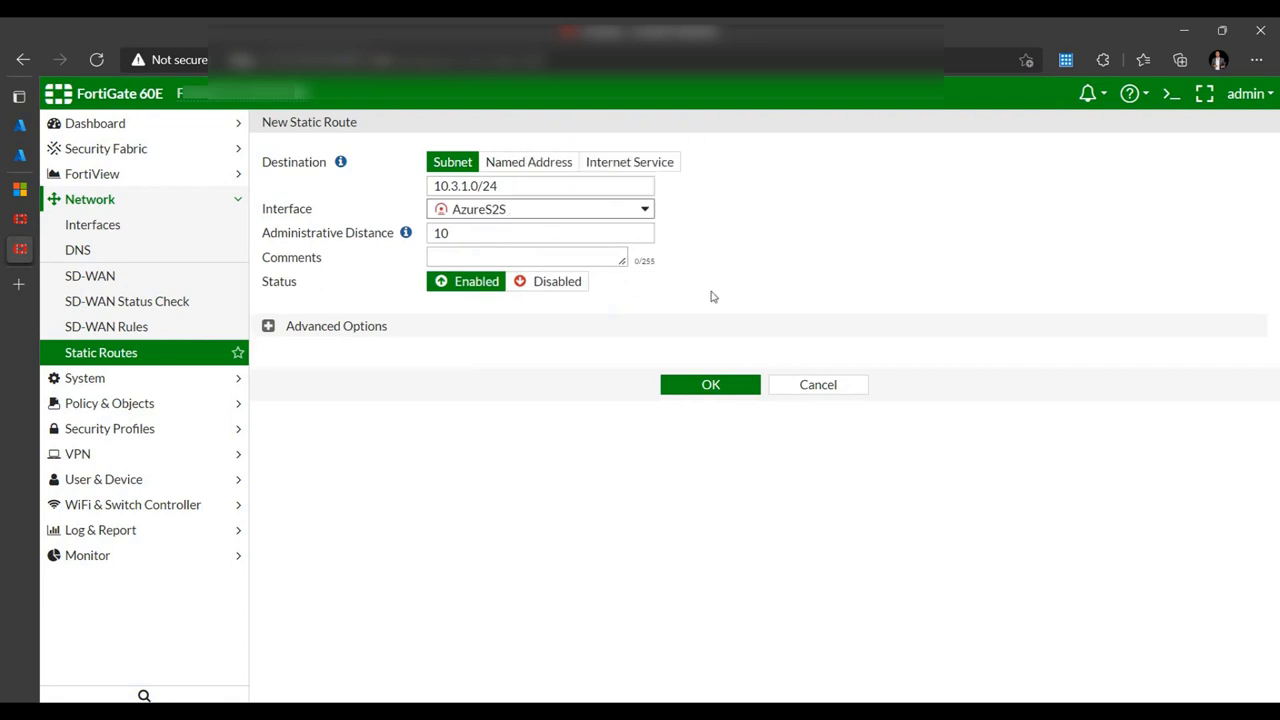
{"action": "left_click", "coordinate": [708, 386]}
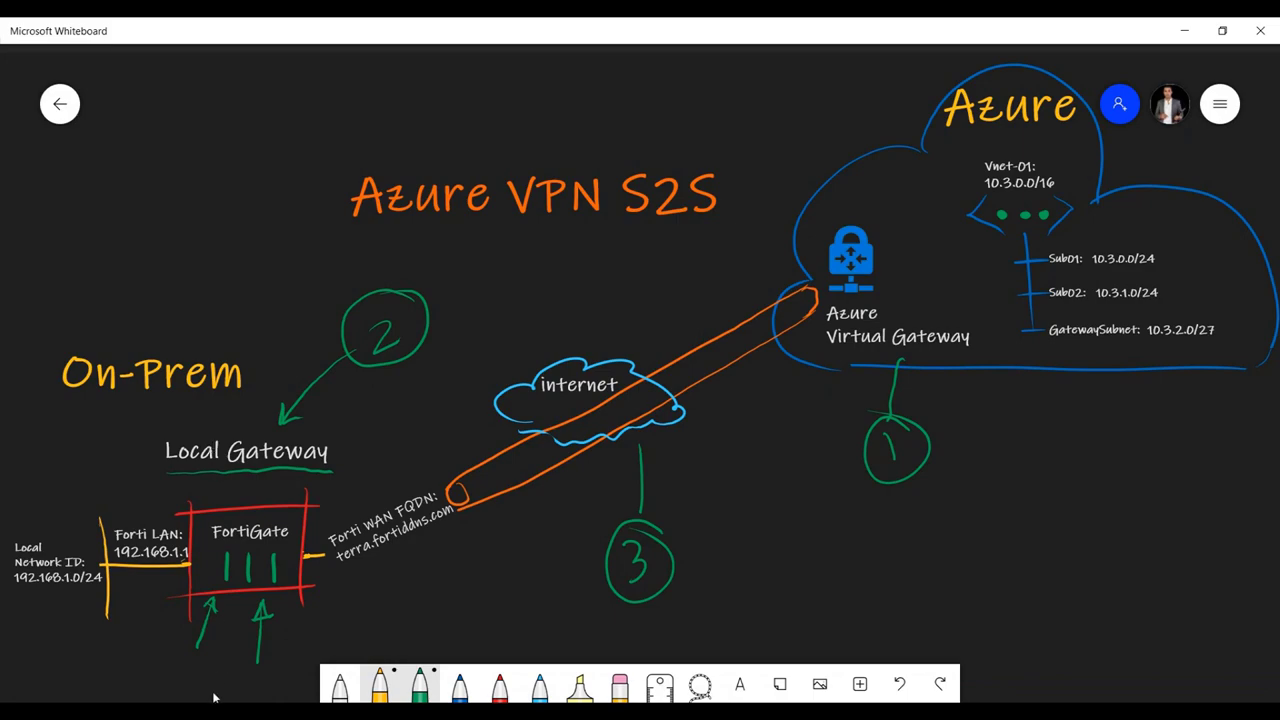
- Switch from the whiteboard diagram back to the VGW-01 gateway page in Azure
{"action": "key", "text": "alt+Tab"}
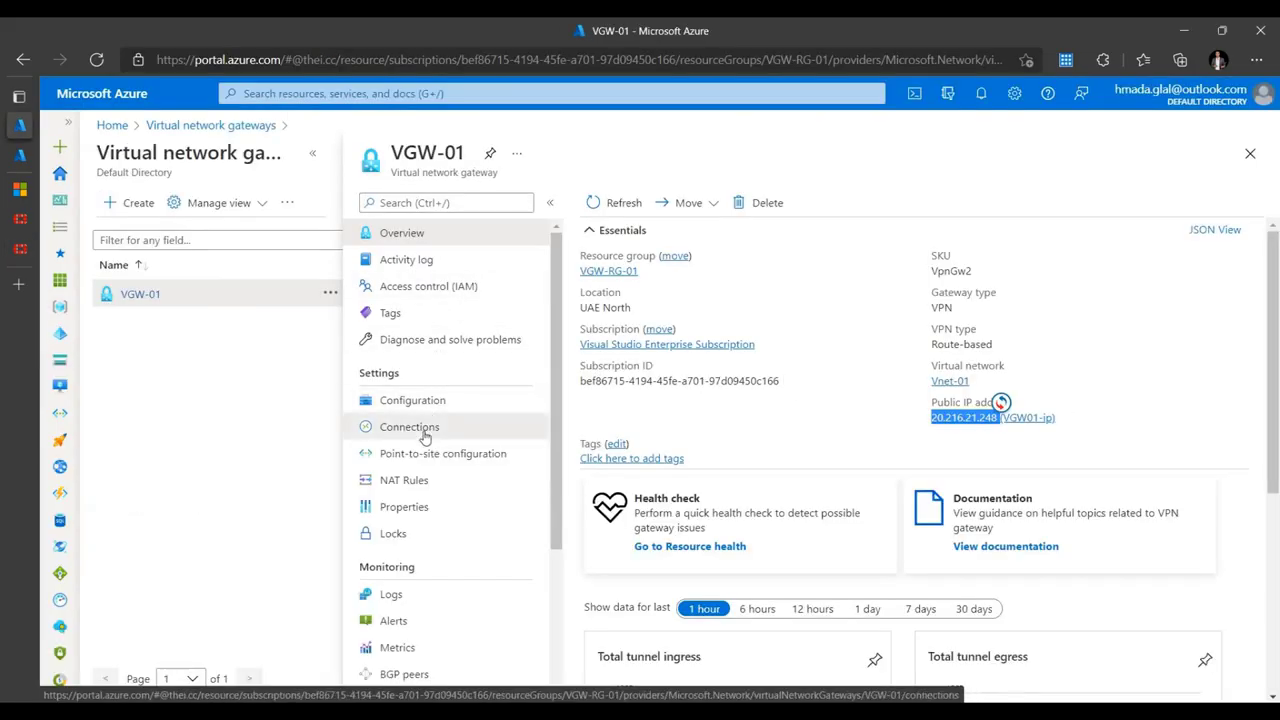
- Add a VGW-01 connection named azurewithonprem, type Site-to-site (IPsec), to LocalGW-01
{"action": "left_click", "coordinate": [424, 437]}
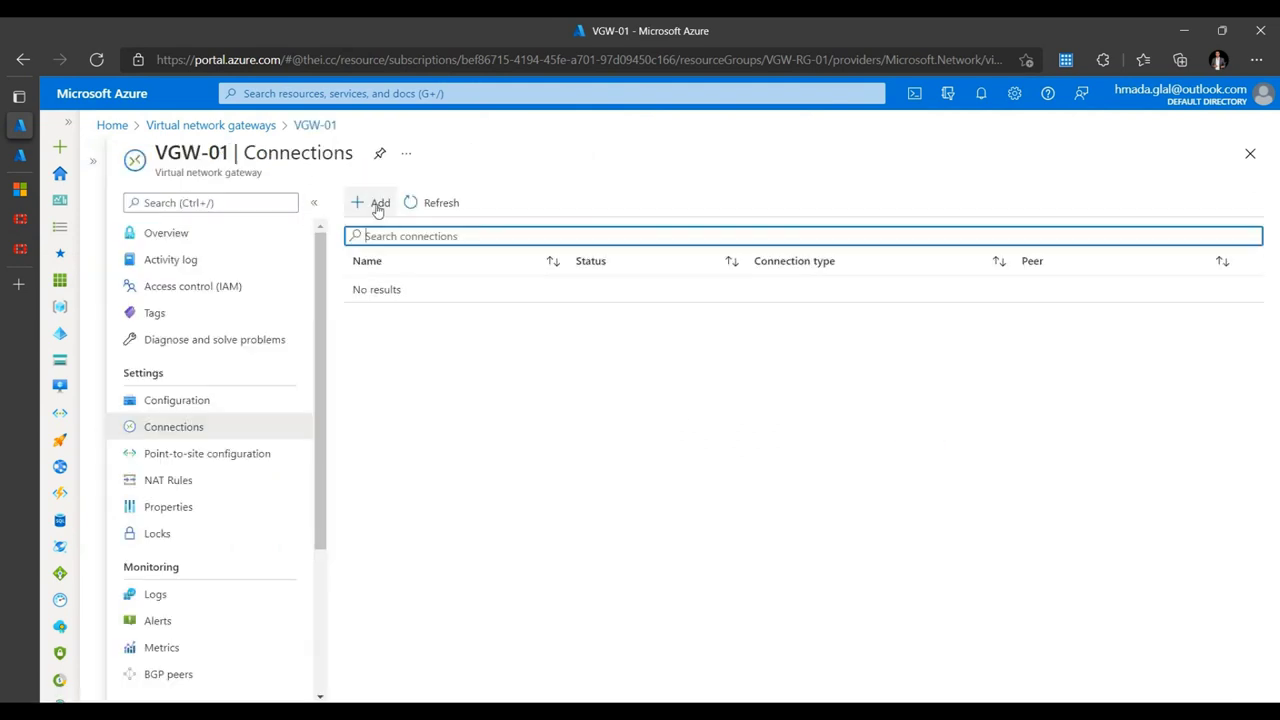
{"action": "left_click", "coordinate": [378, 204]}
{"action": "type", "text": "azurewithonpre"}
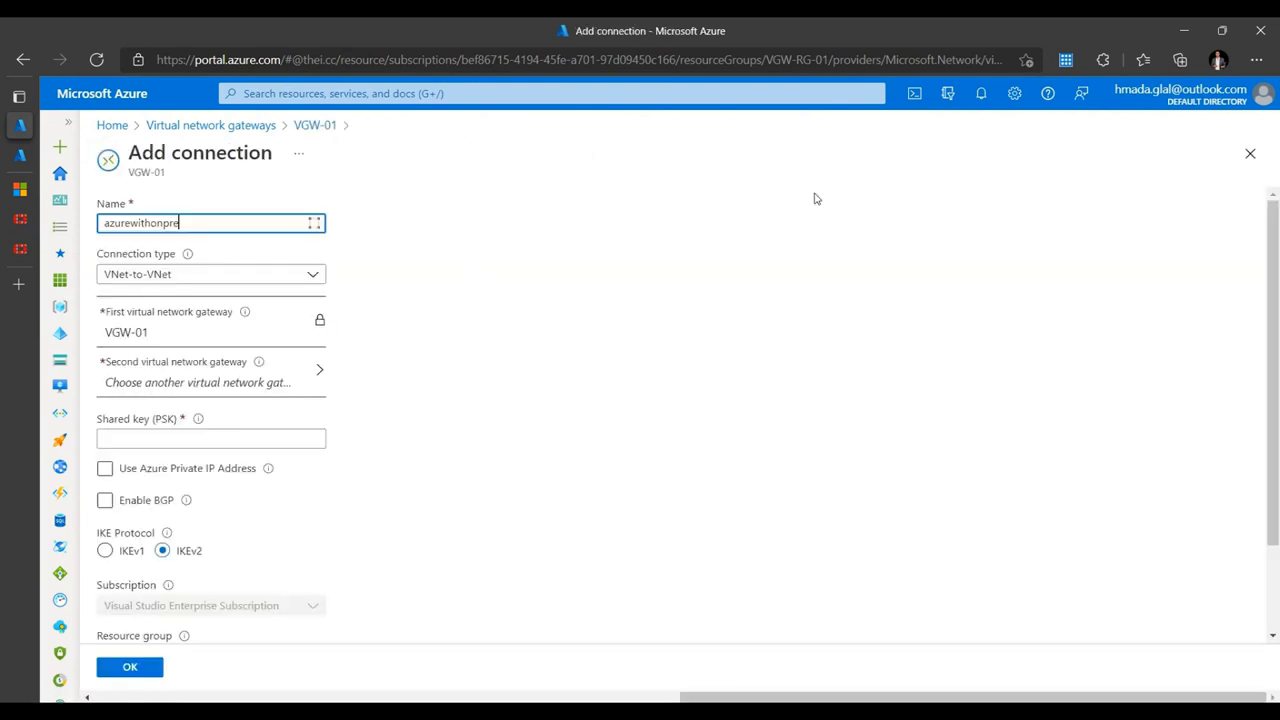
{"action": "type", "text": "m"}
{"action": "left_click", "coordinate": [196, 279]}
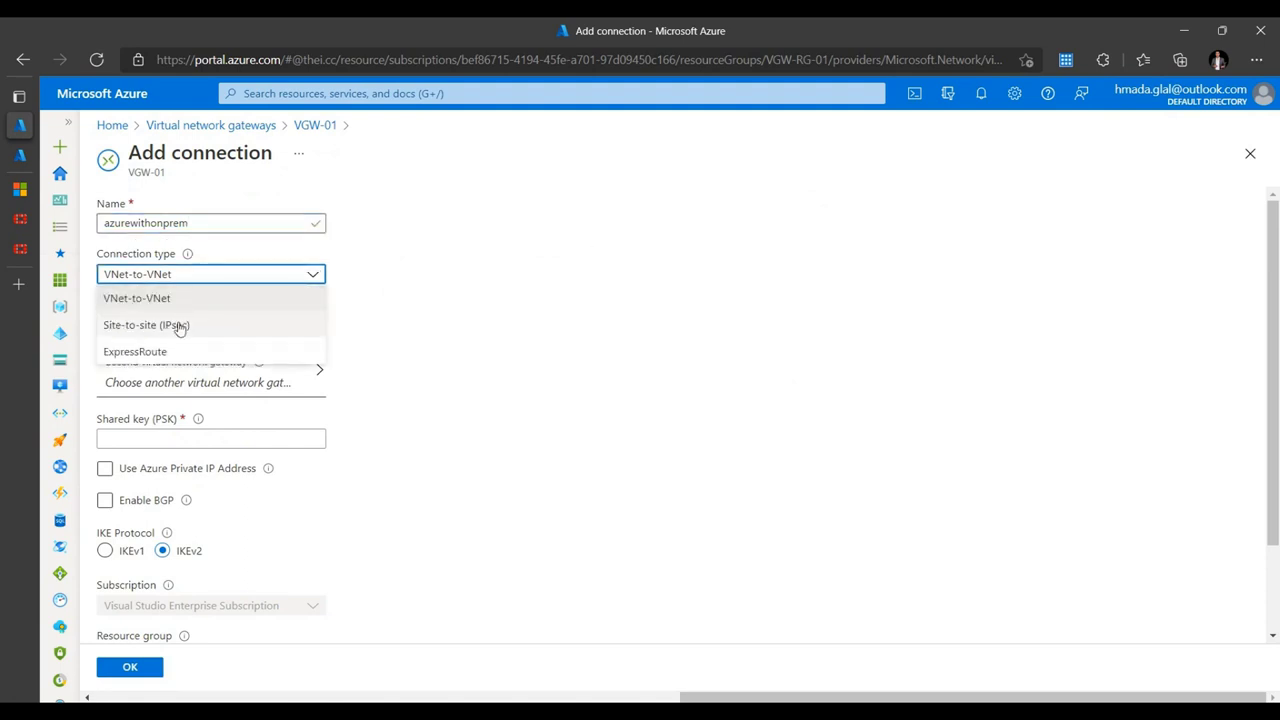
{"action": "left_click", "coordinate": [177, 325]}
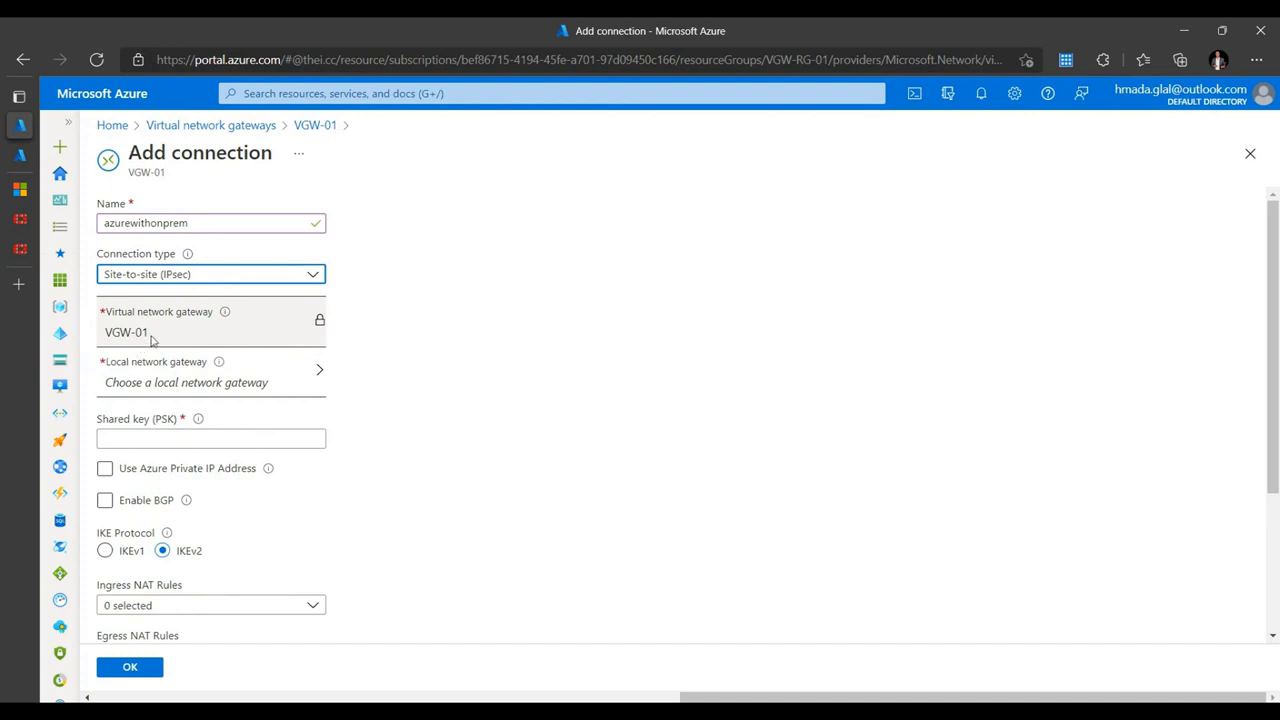
{"action": "left_click", "coordinate": [309, 382]}
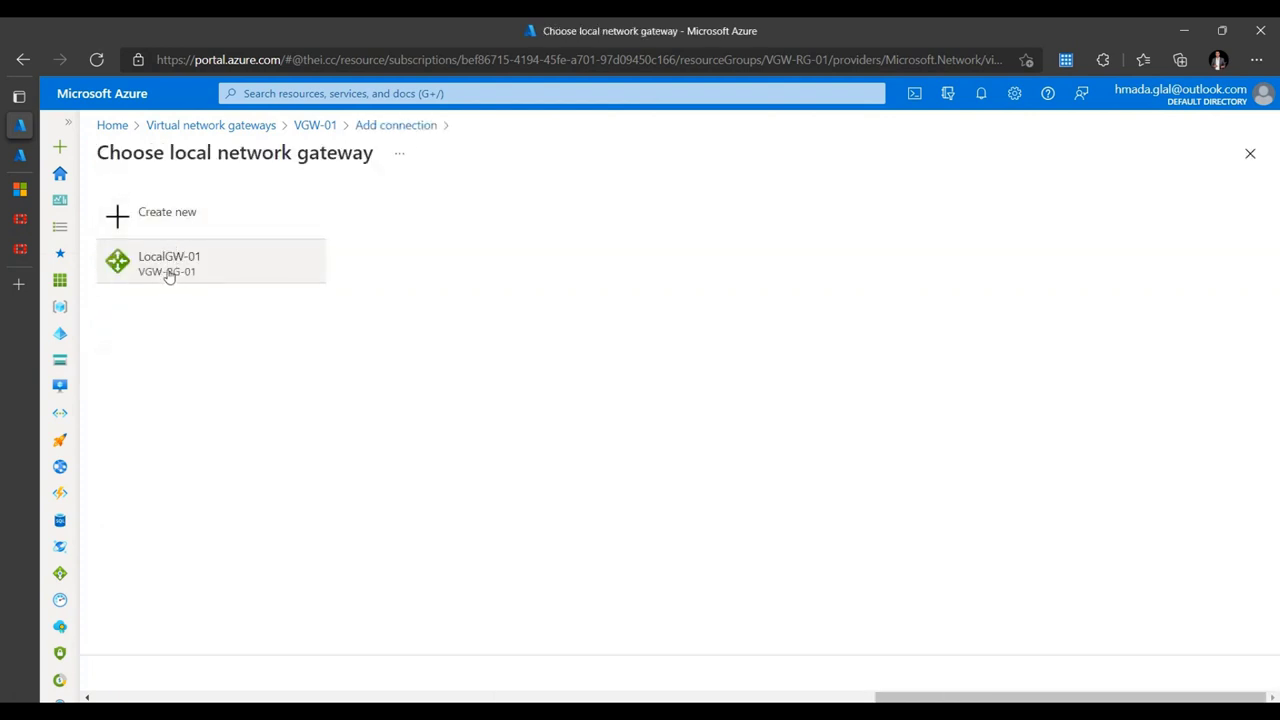
{"action": "left_click", "coordinate": [166, 270]}
- Enter the shared key, create the connection, and return to FortiGate's monitoring section
{"action": "left_click", "coordinate": [173, 439]}
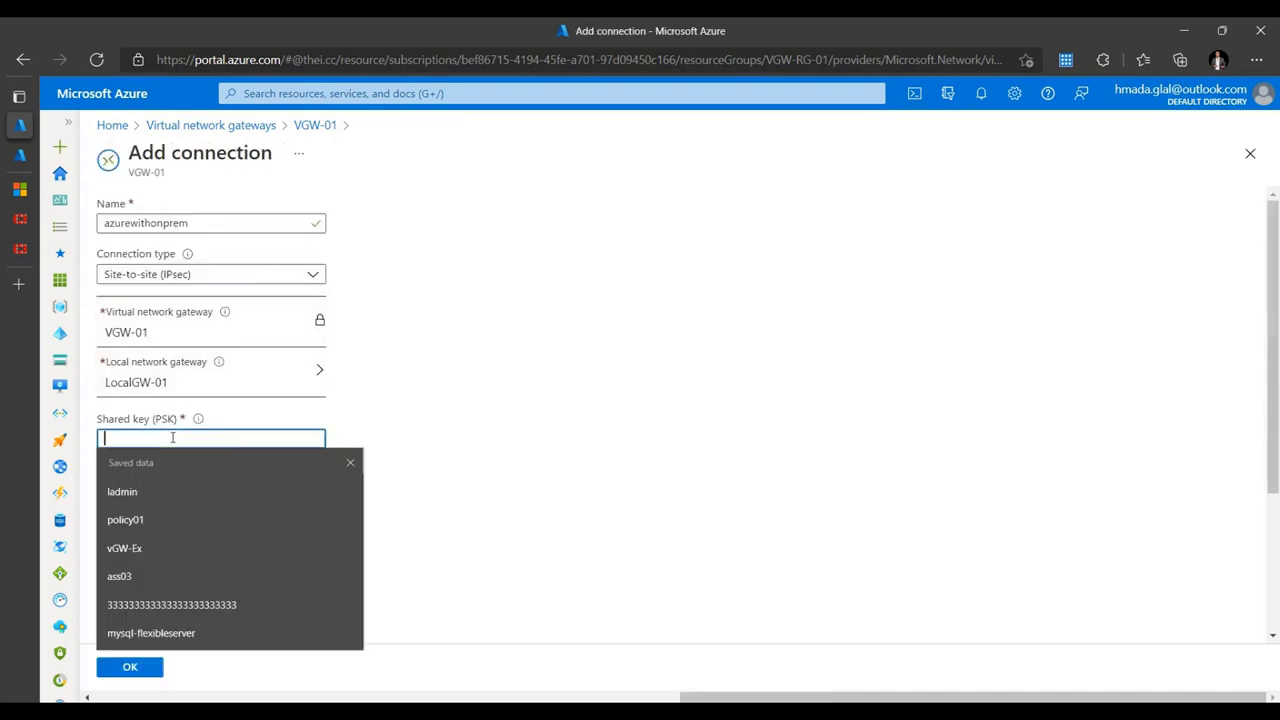
{"action": "type", "text": "P"}
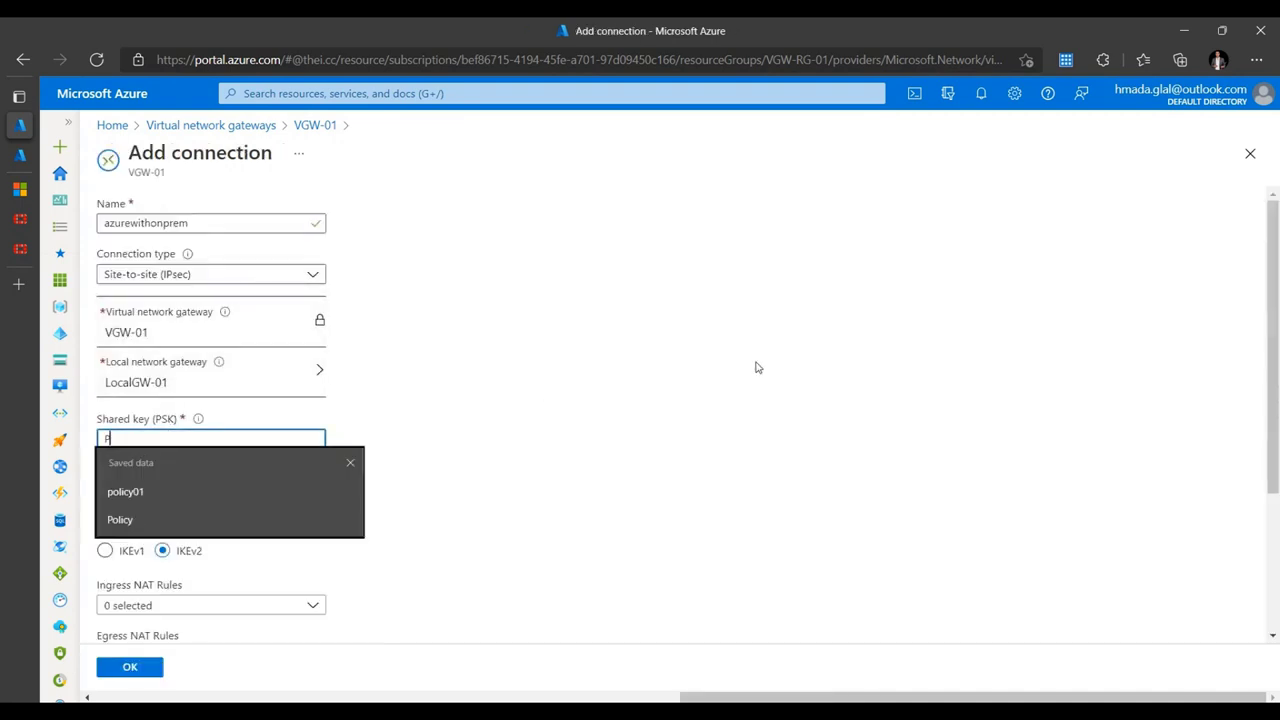
{"action": "type", "text": "@ssw0rd"}
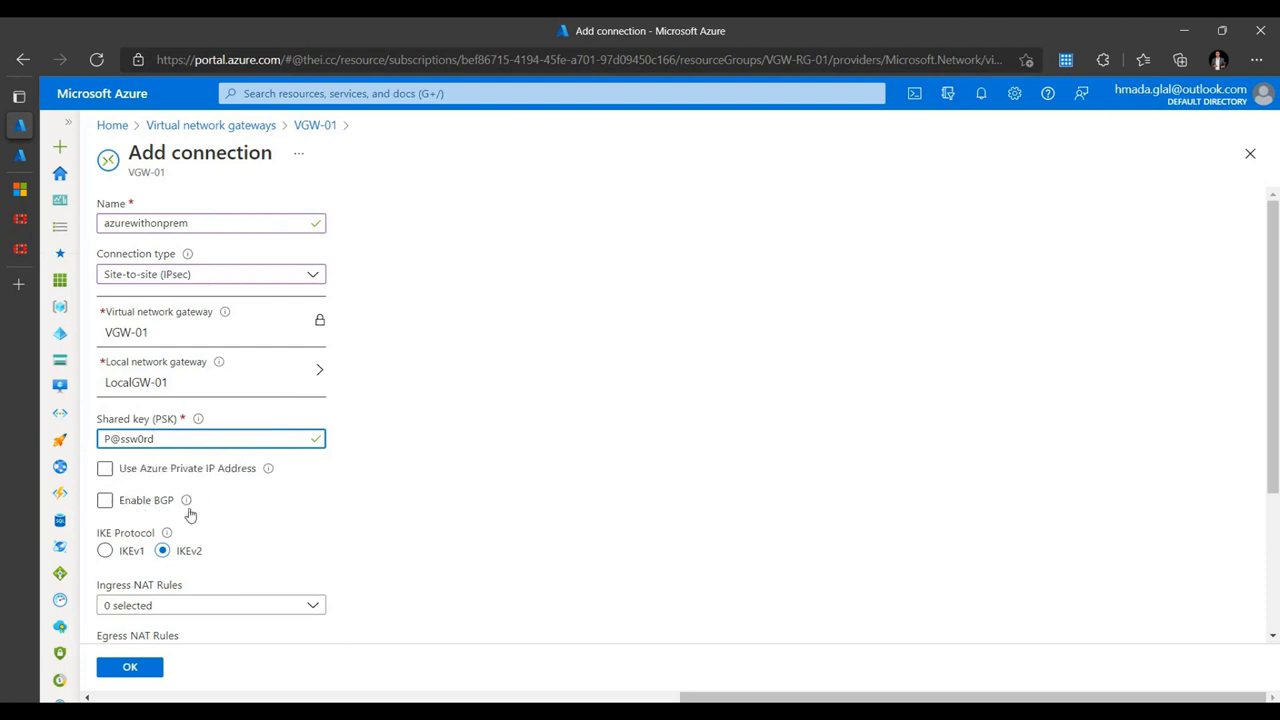
{"action": "scroll", "coordinate": [211, 513], "scroll_direction": "down", "scroll_amount": 1}
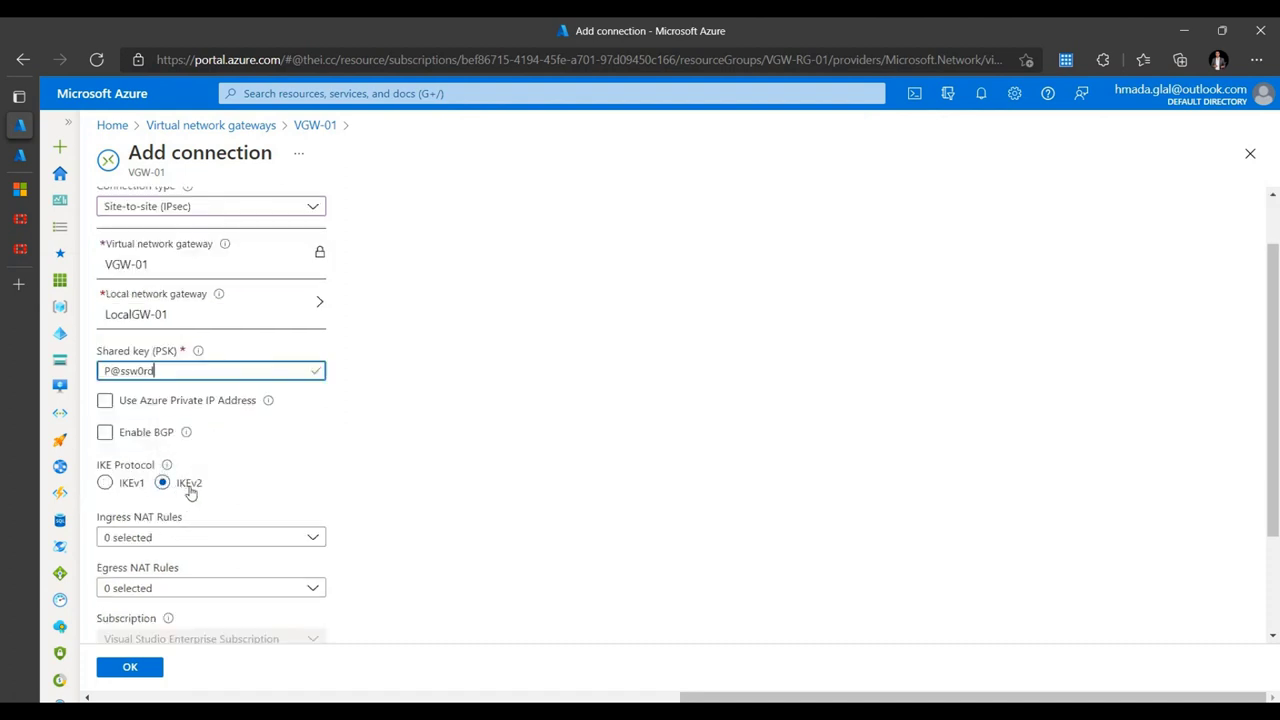
{"action": "scroll", "coordinate": [200, 462], "scroll_direction": "down", "scroll_amount": 1}
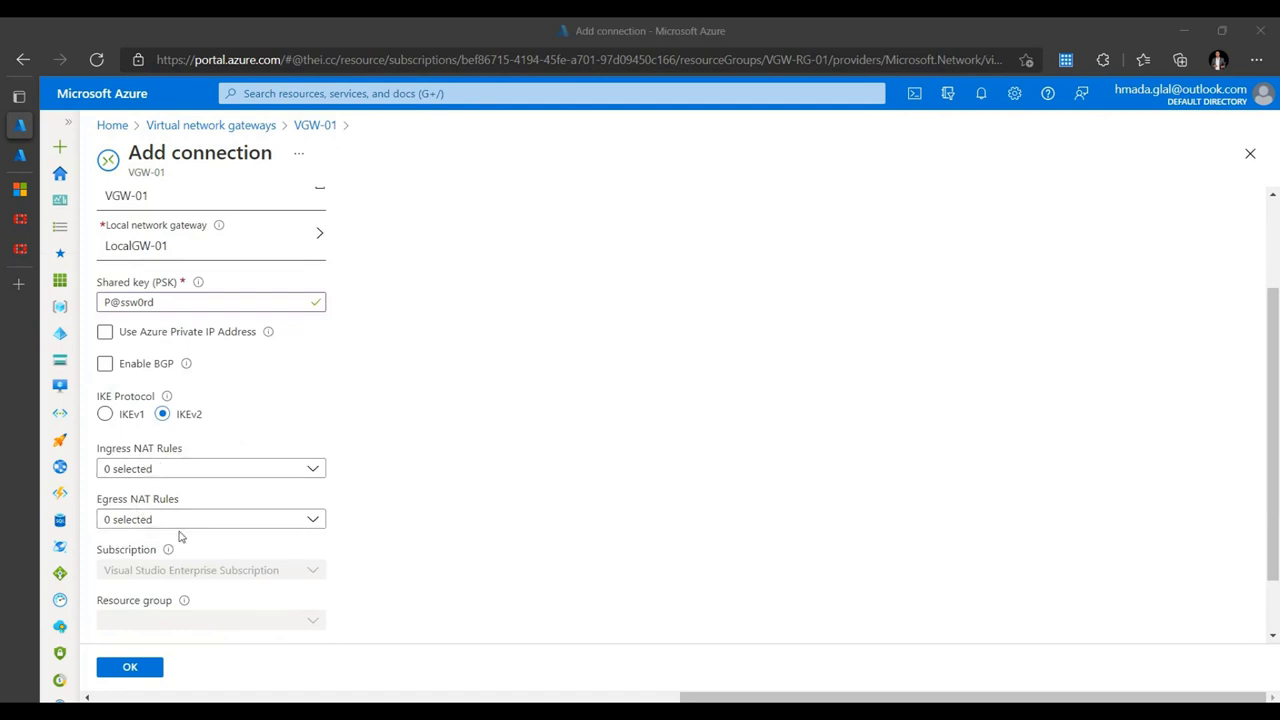
{"action": "scroll", "coordinate": [395, 530], "scroll_direction": "up", "scroll_amount": 2}
{"action": "left_click", "coordinate": [110, 666]}
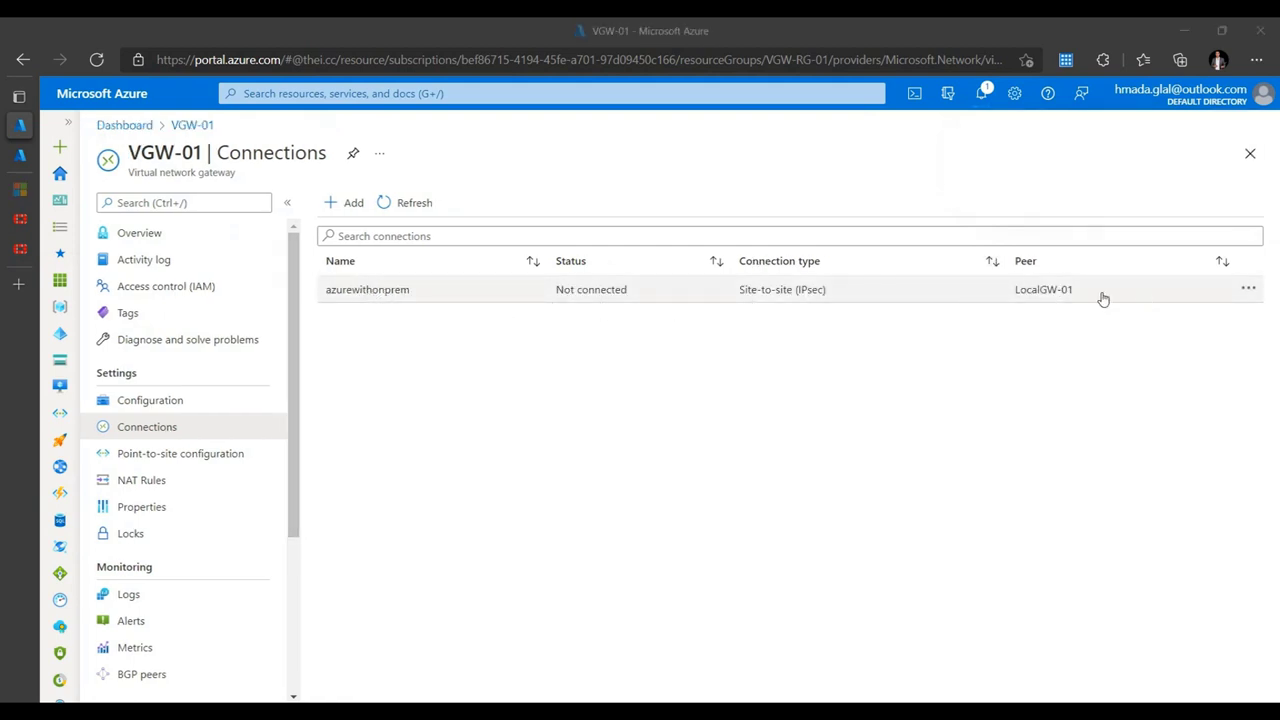
{"action": "left_click", "coordinate": [22, 249]}
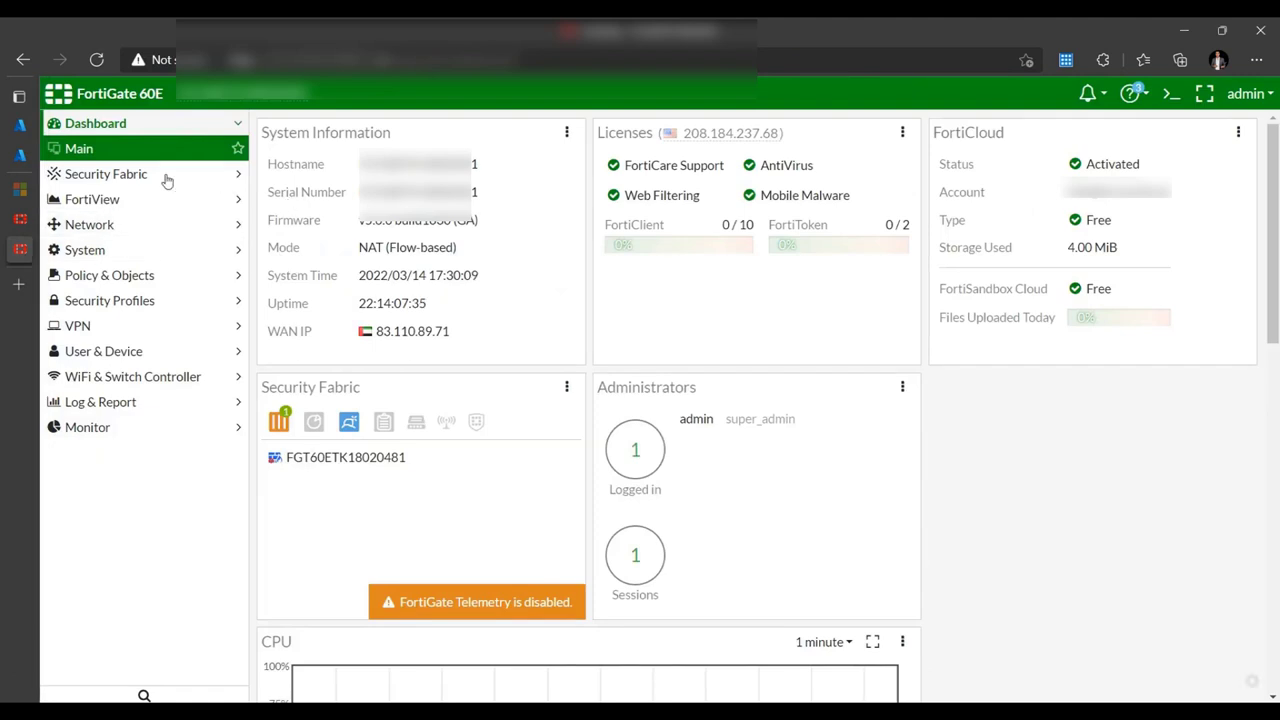
{"action": "left_click", "coordinate": [100, 428]}
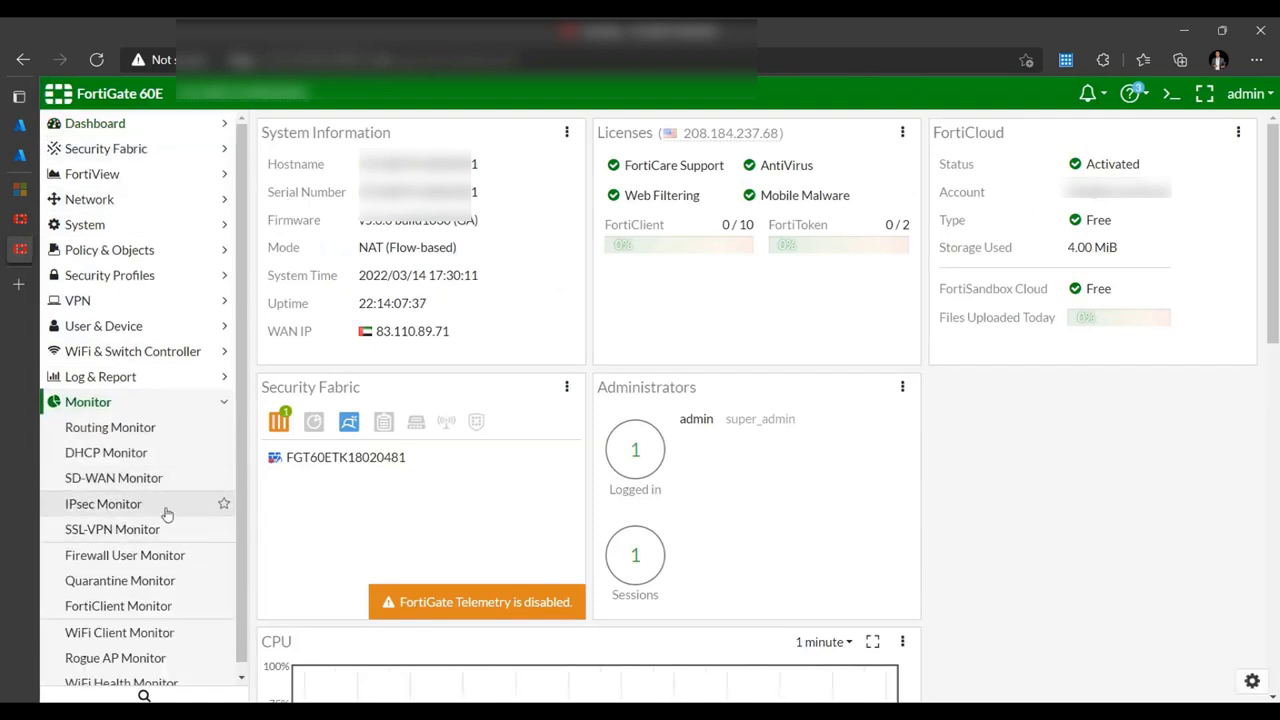